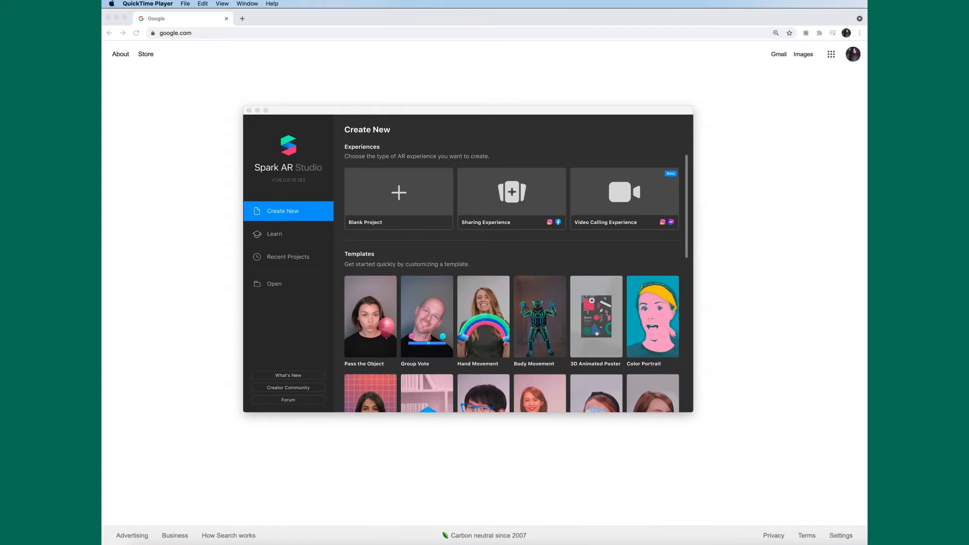
# - Create a blank project and enlarge its window to fill the screen
pyautogui.scroll(-10, 629, 314)
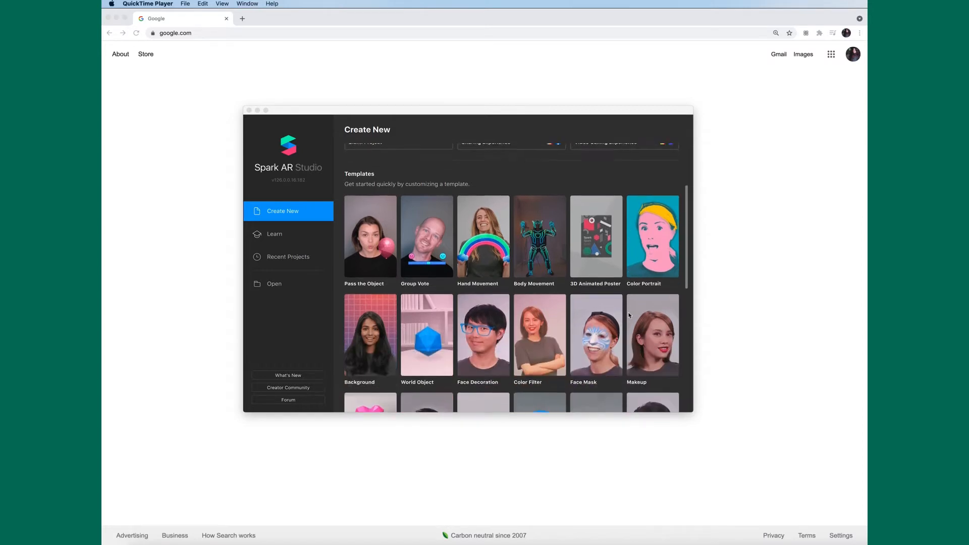
pyautogui.scroll(-4, 628, 315)
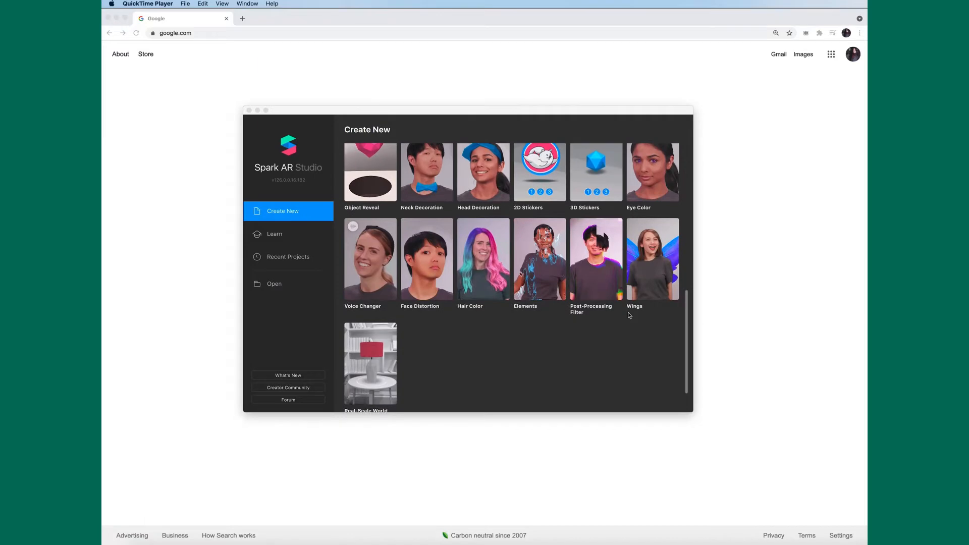
pyautogui.scroll(15, 630, 315)
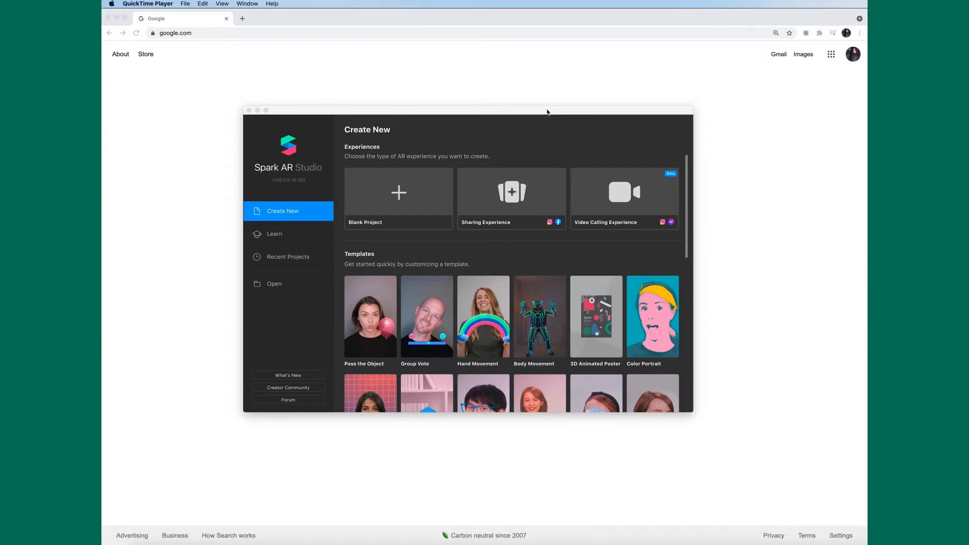
pyautogui.click(416, 205)
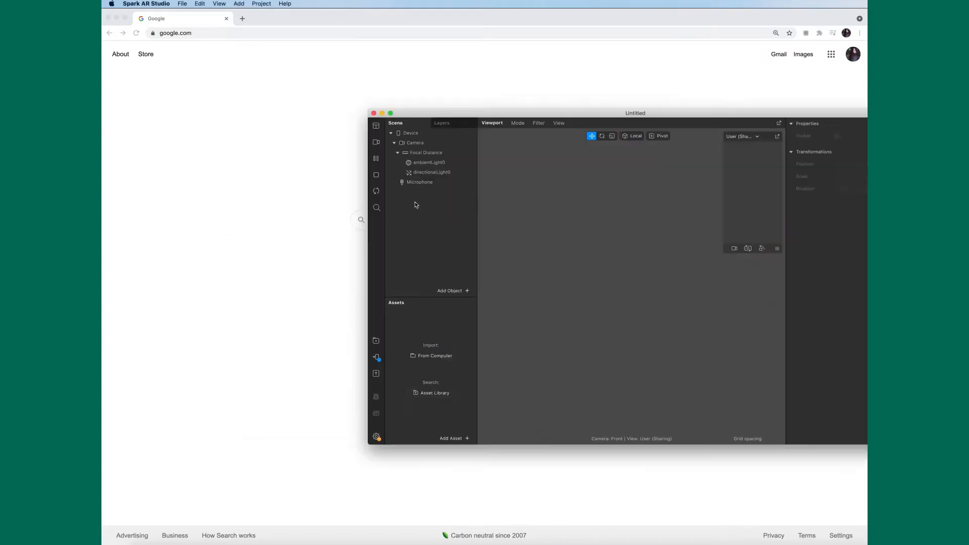
pyautogui.moveTo(762, 114); pyautogui.dragTo(497, 14)
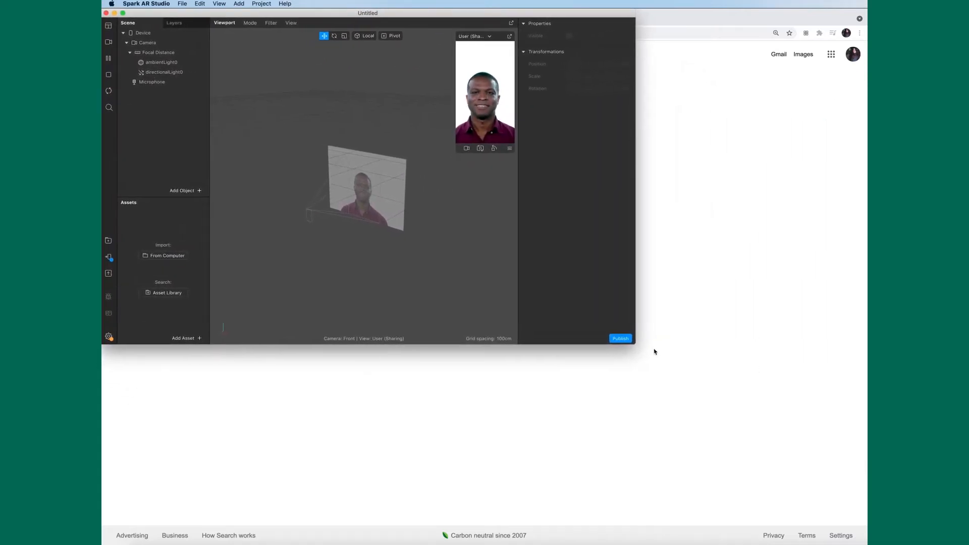
pyautogui.moveTo(638, 344); pyautogui.dragTo(866, 543)
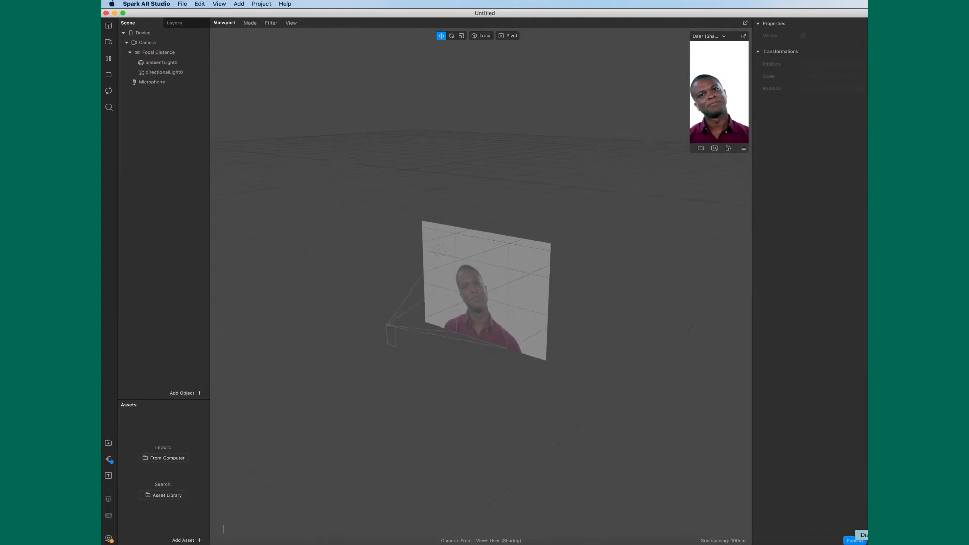
# - Save the project as QuestionGame in the "other things" folder
pyautogui.click(182, 3)
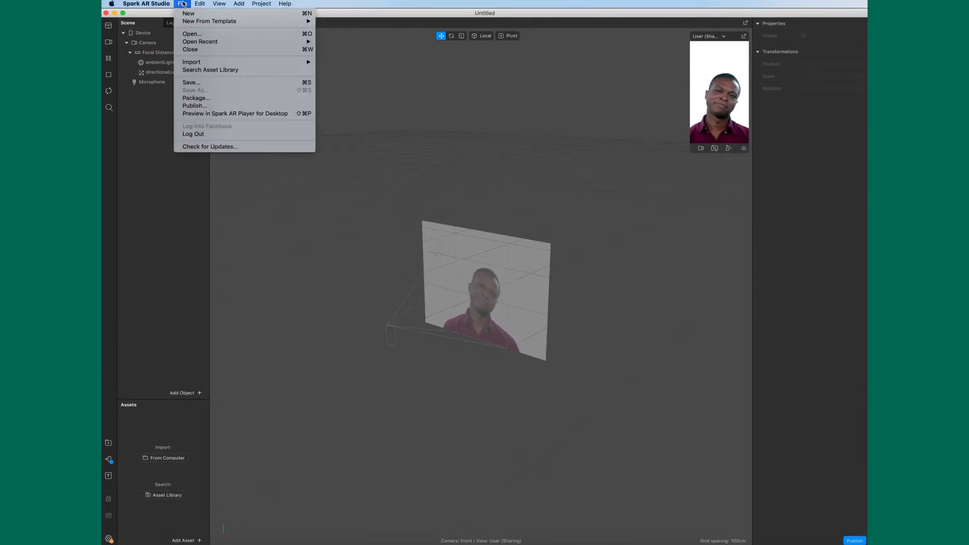
pyautogui.click(210, 82)
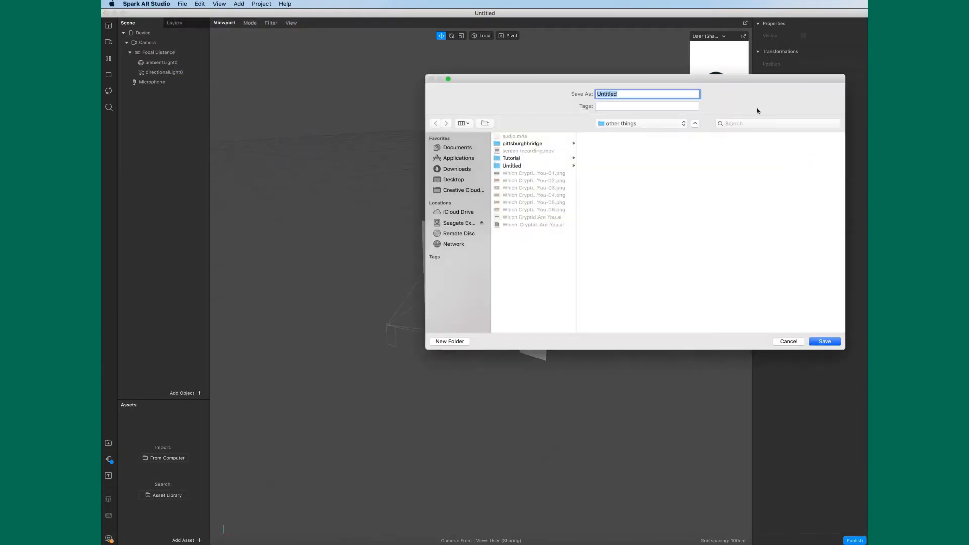
pyautogui.moveTo(704, 87); pyautogui.dragTo(598, 84)
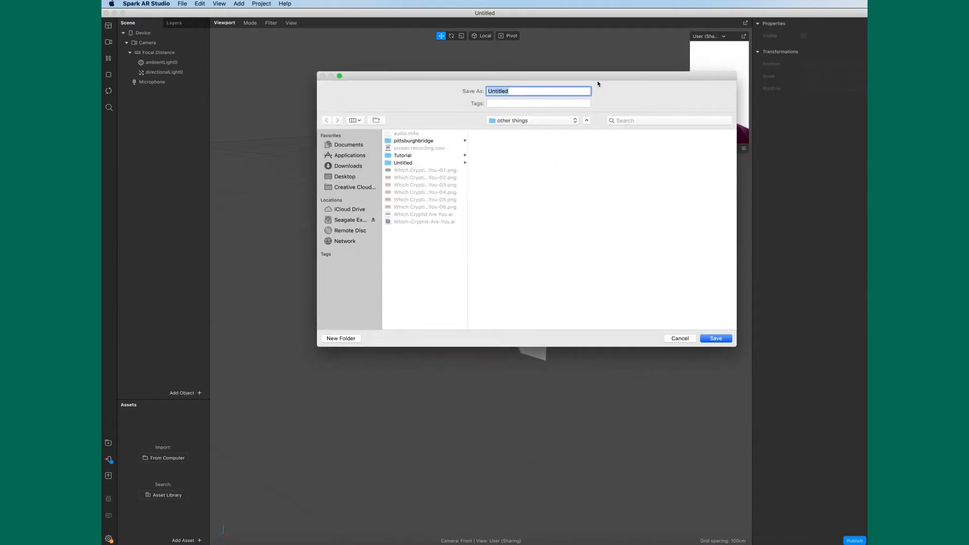
pyautogui.press('BackSpace')
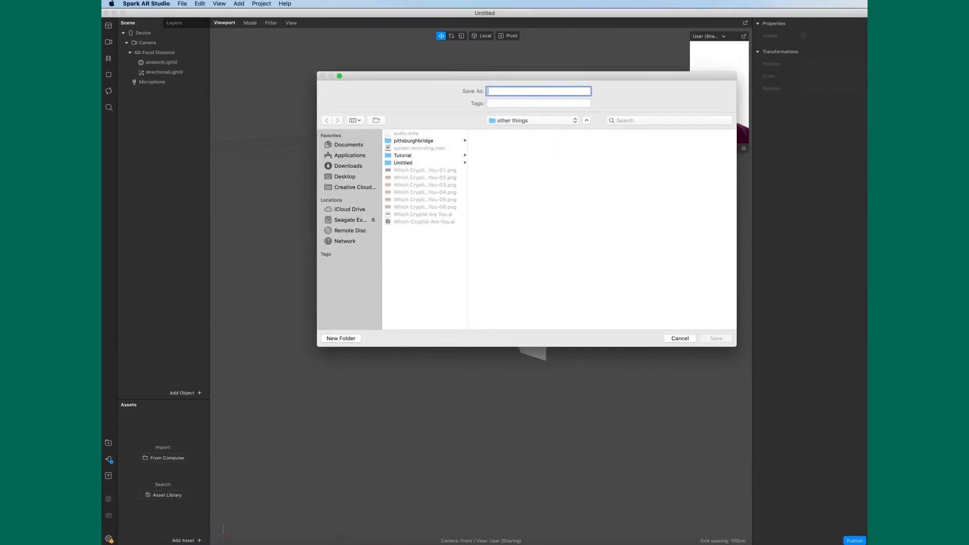
pyautogui.write('QuestionGame')
pyautogui.press('Return')
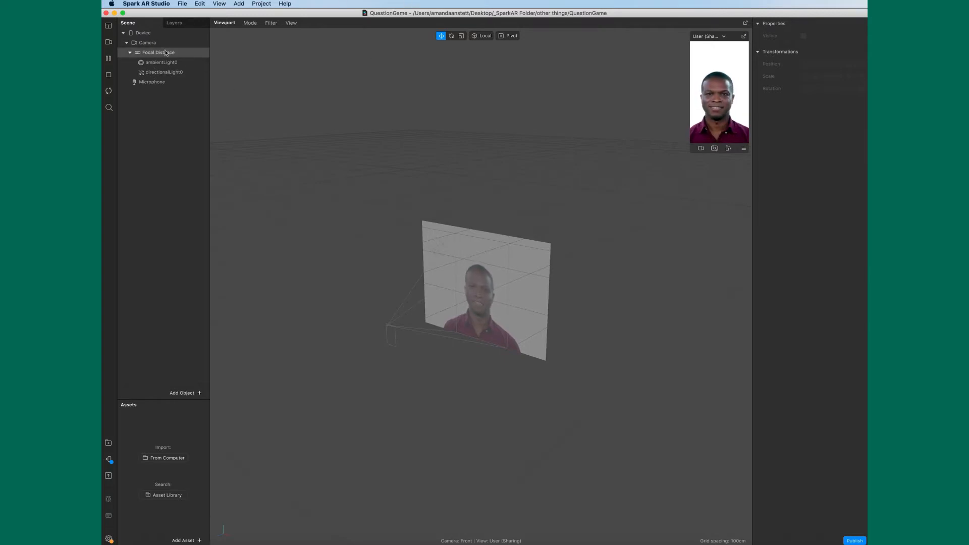
# - Switch the preview source from the simulated face video to the built-in FaceTime HD Camera
pyautogui.click(108, 44)
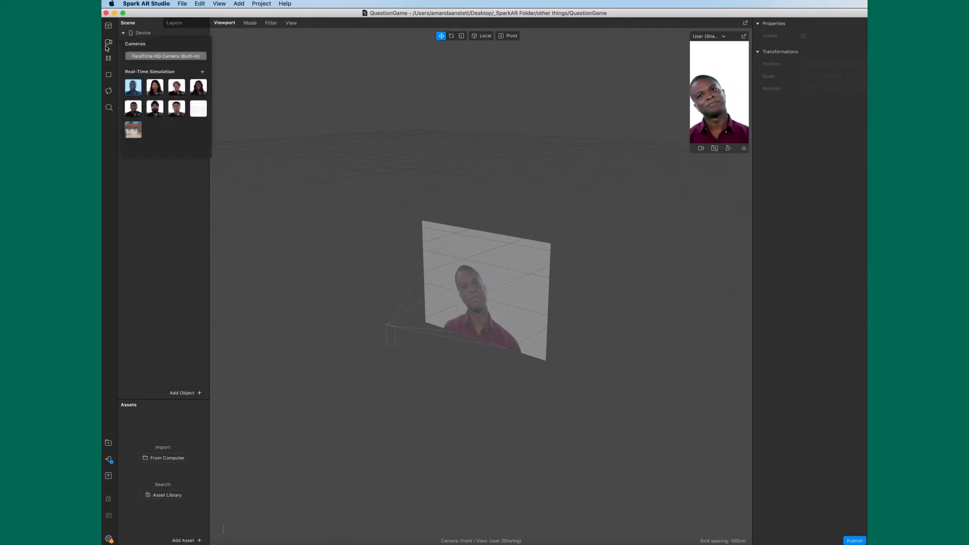
pyautogui.click(177, 56)
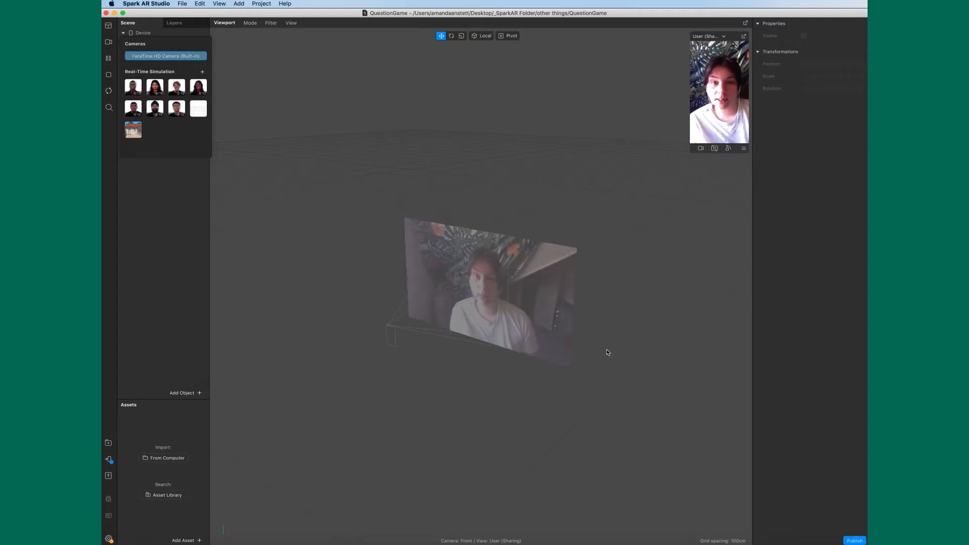
# - Enlarge the device simulator preview and set it to Simulate Touch
pyautogui.moveTo(691, 151); pyautogui.dragTo(639, 242)
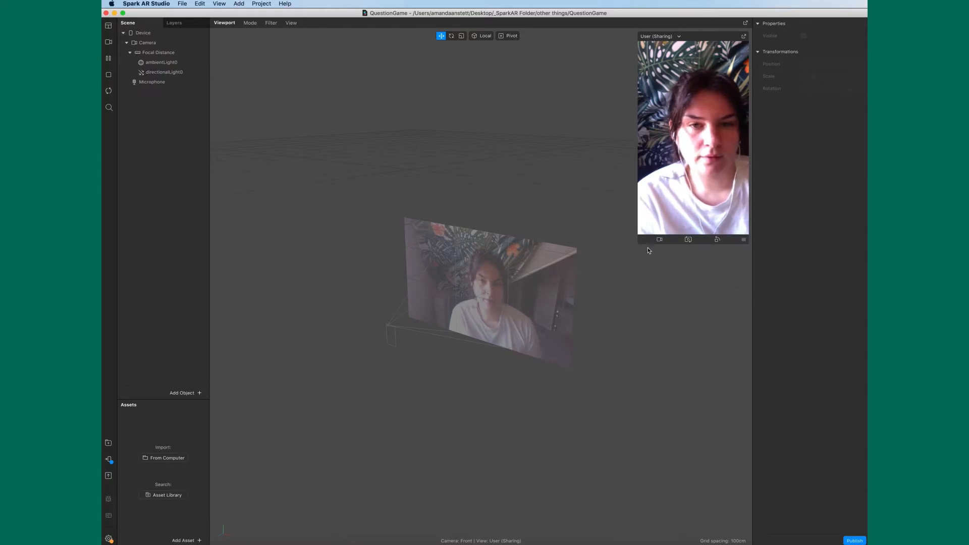
pyautogui.click(736, 243)
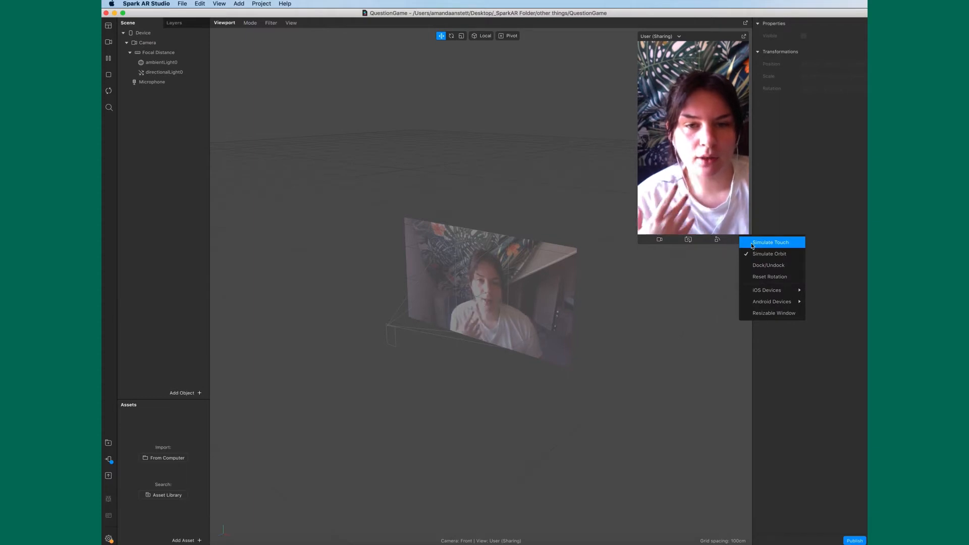
pyautogui.click(756, 244)
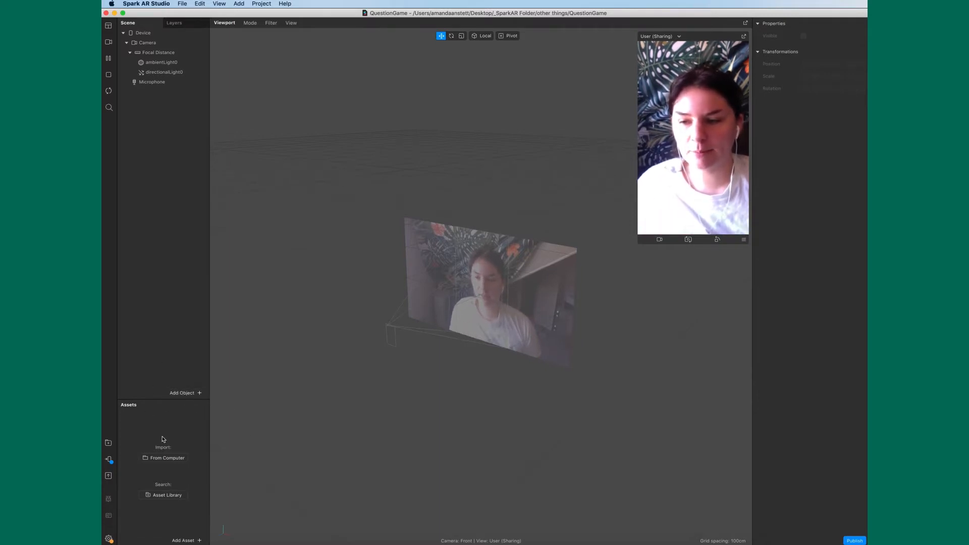
# - Add a Face Tracker to the scene, and insert a plane nested as a child of that tracker
pyautogui.click(195, 396)
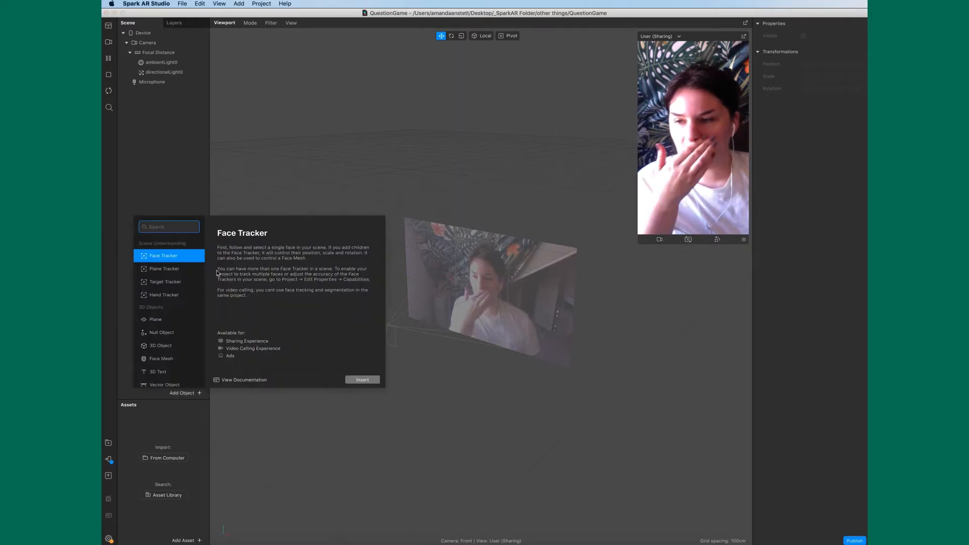
pyautogui.click(355, 381)
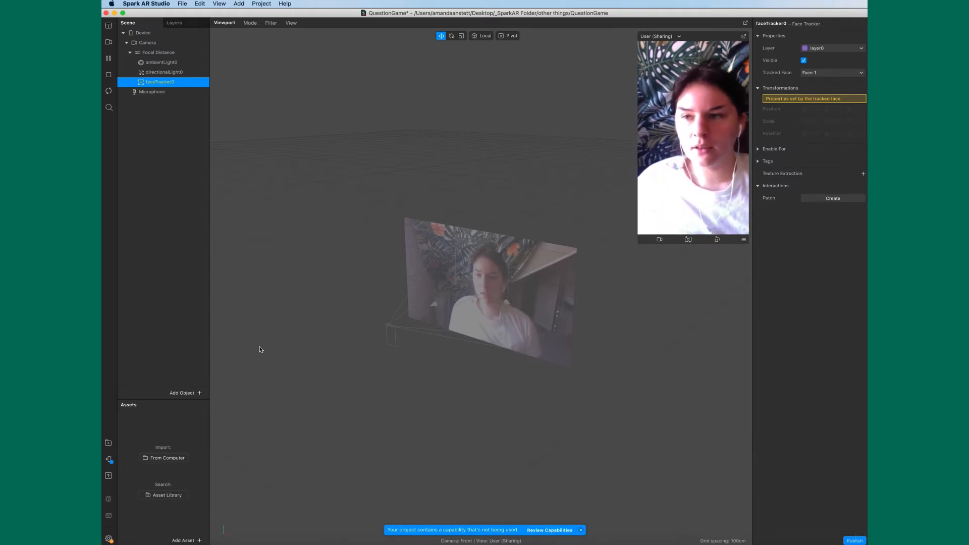
pyautogui.click(195, 392)
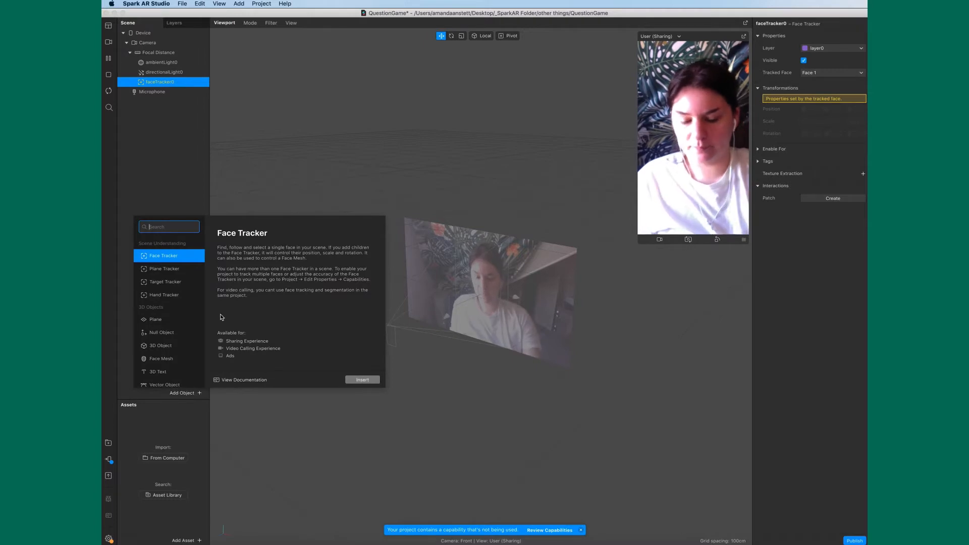
pyautogui.write('plane')
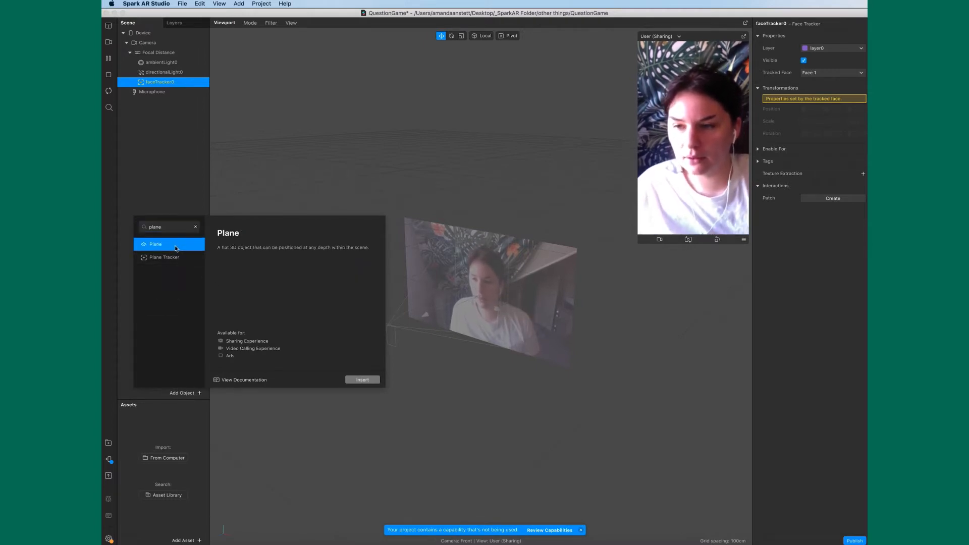
pyautogui.click(362, 380)
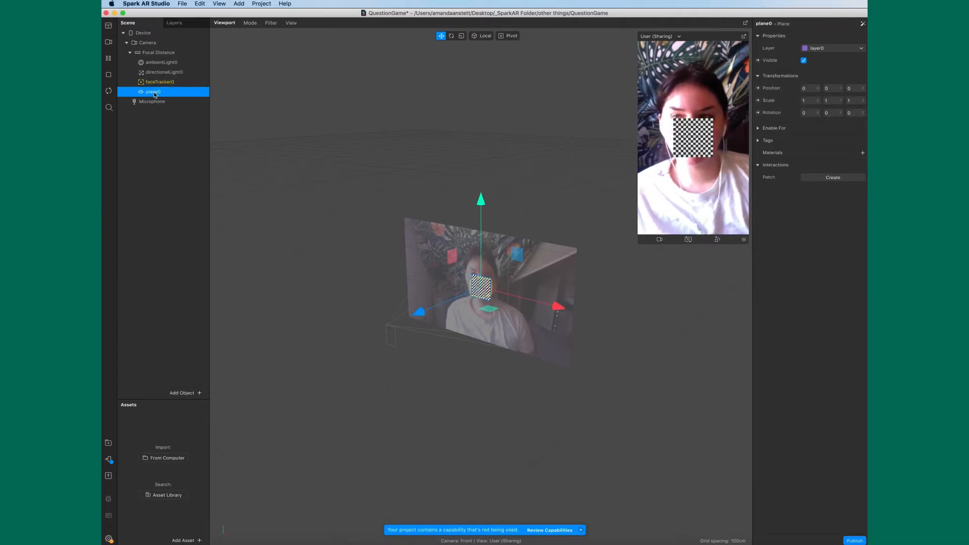
pyautogui.moveTo(155, 92); pyautogui.dragTo(169, 84)
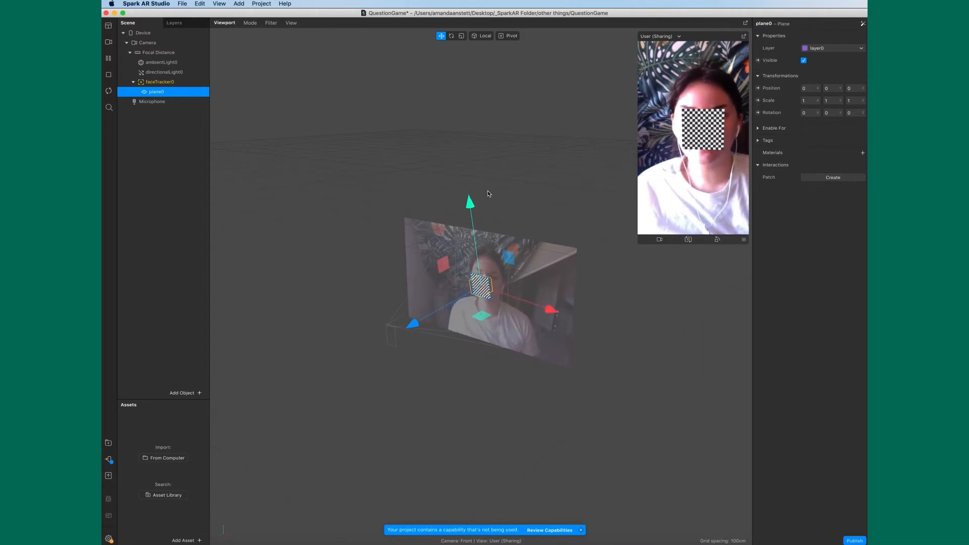
# - Move the plane up above the forehead to about Y 0.116 and adjust its depth to about Z -0.04
pyautogui.click(471, 206)
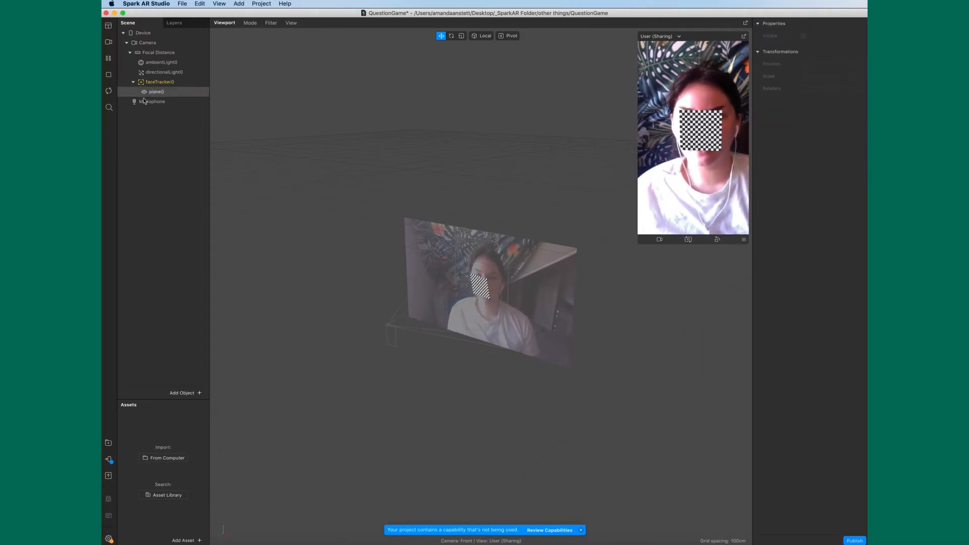
pyautogui.click(169, 94)
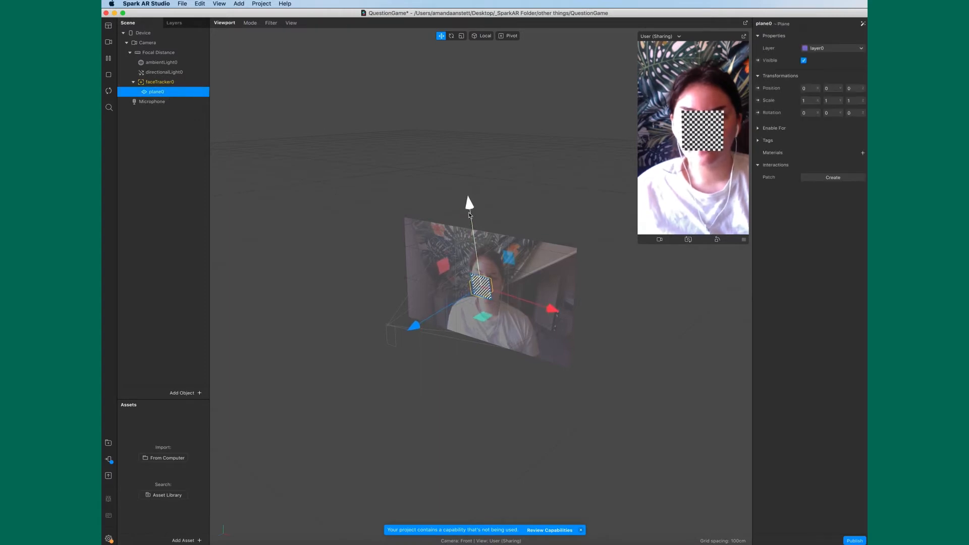
pyautogui.moveTo(467, 211); pyautogui.dragTo(467, 181)
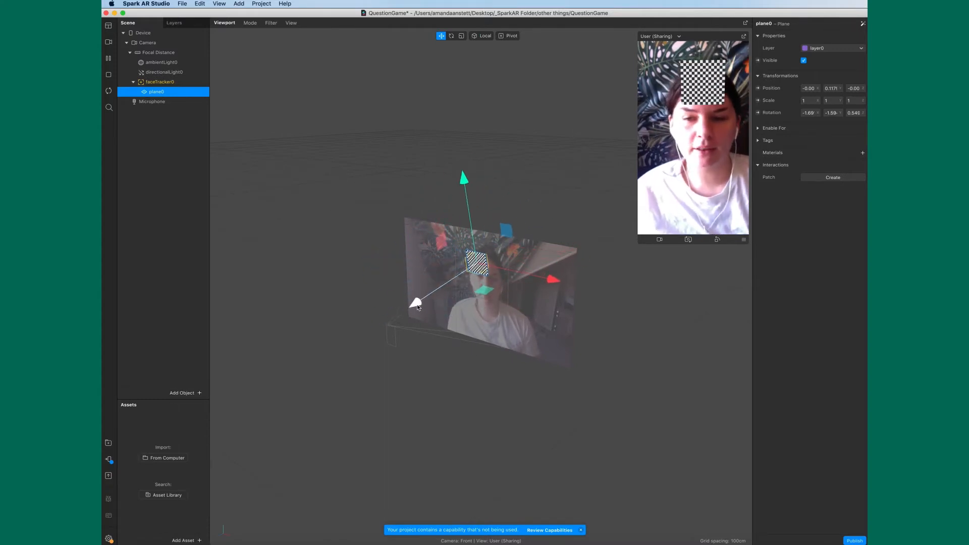
pyautogui.moveTo(413, 305); pyautogui.dragTo(415, 305)
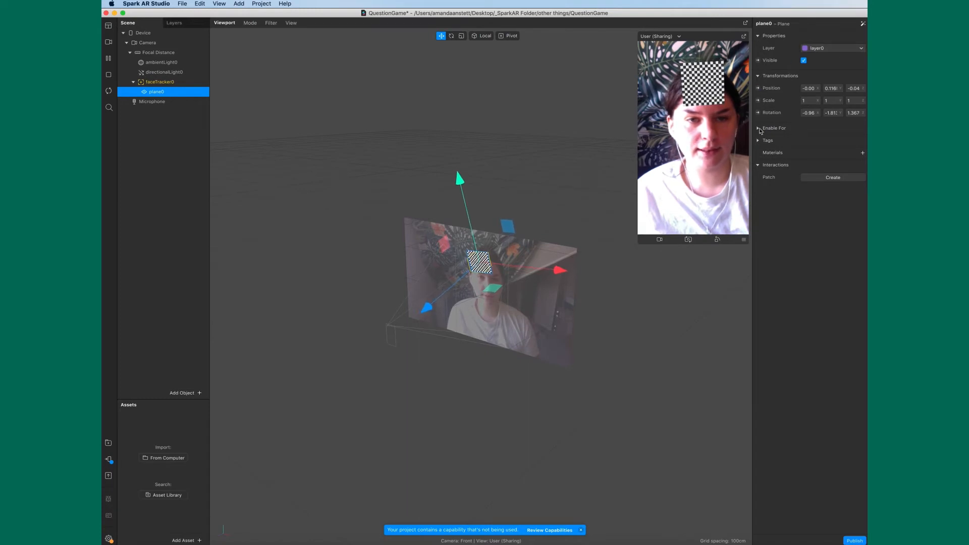
# - Set the plane's X and Y scale to 1.25
pyautogui.click(811, 102)
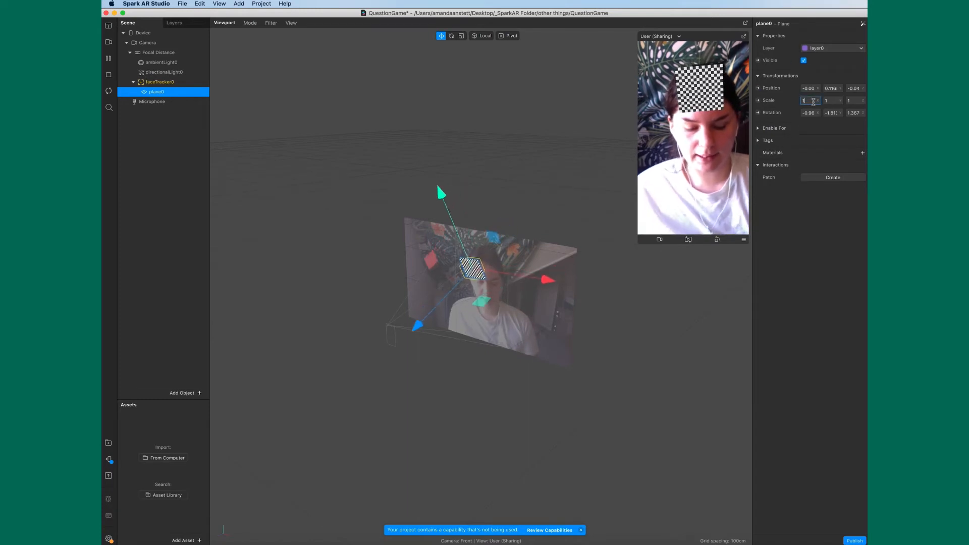
pyautogui.write('.25')
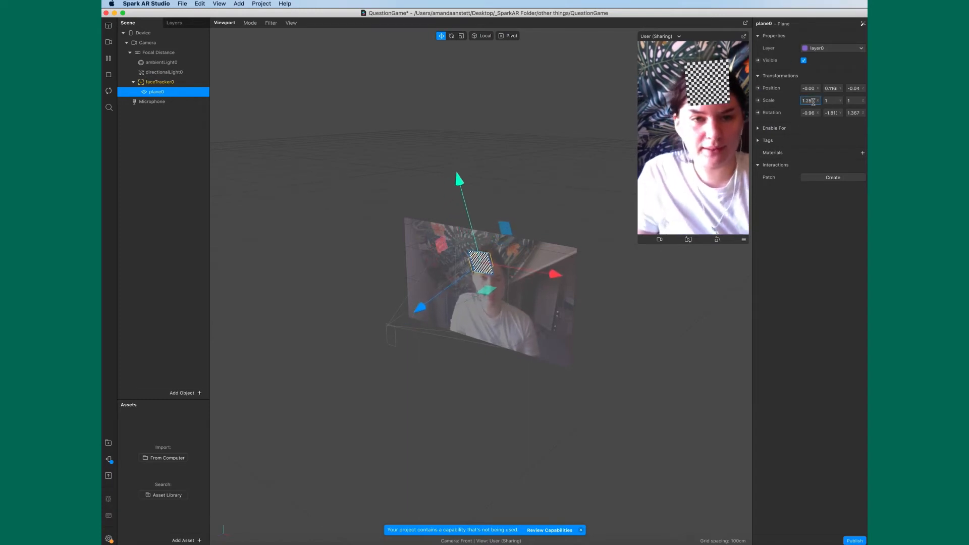
pyautogui.click(832, 100)
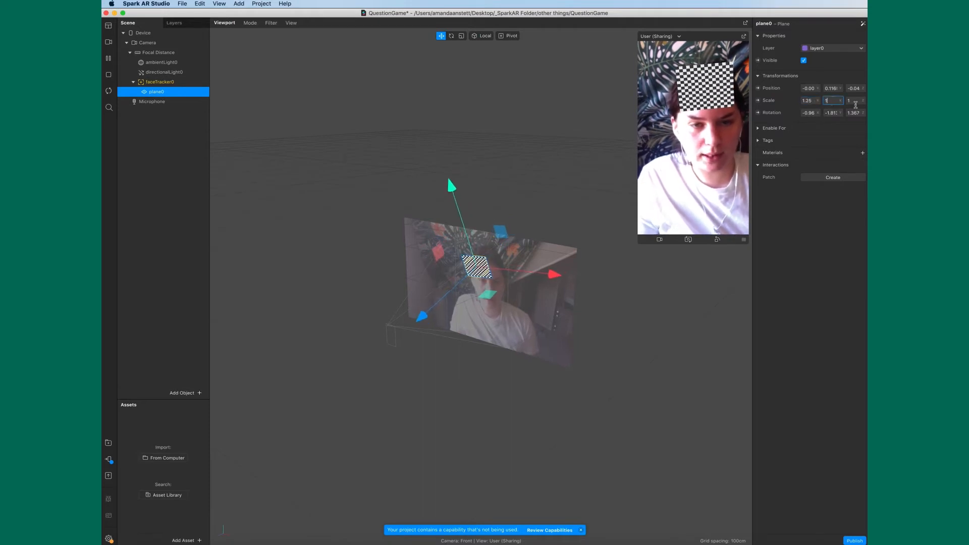
pyautogui.write('.25')
pyautogui.press('Return')
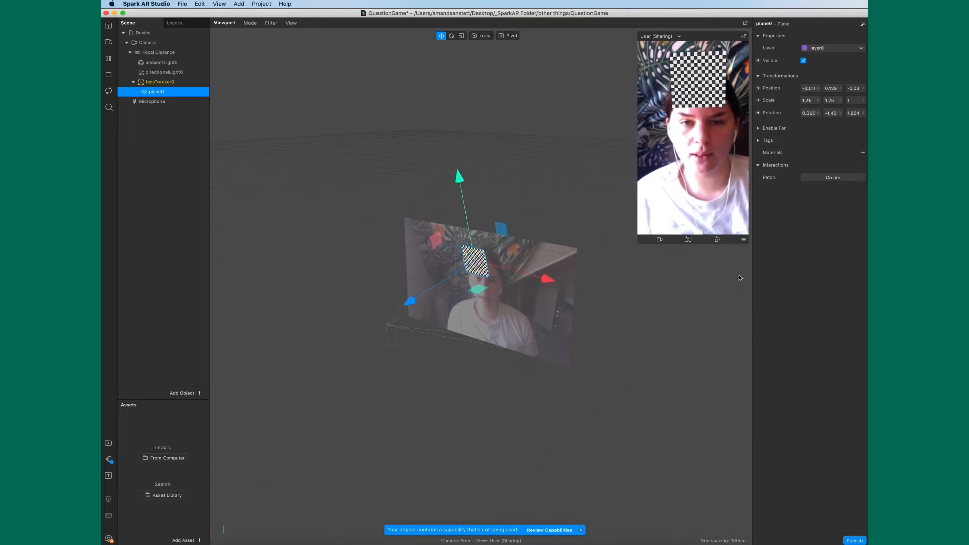
# - Rename the plane under the face tracker as Question
pyautogui.rightClick(169, 96)
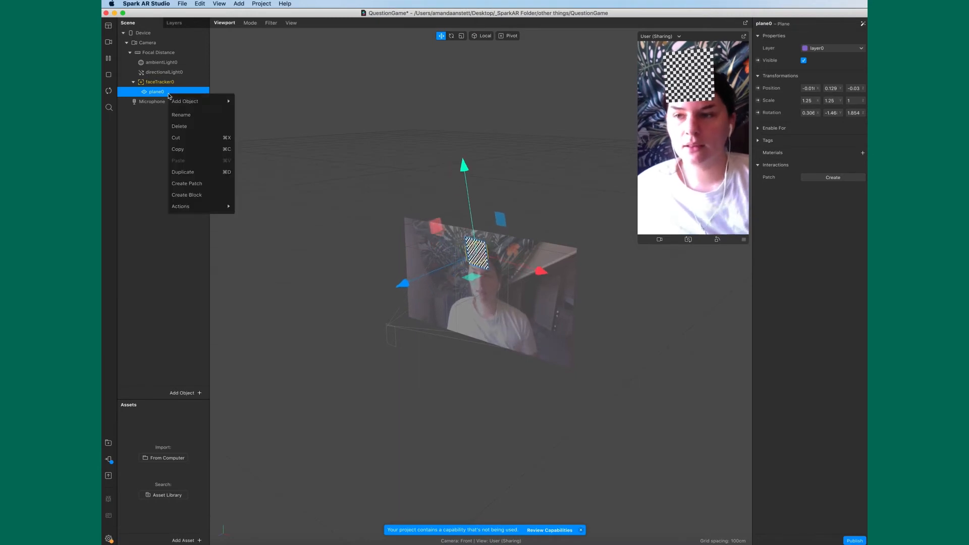
pyautogui.click(191, 115)
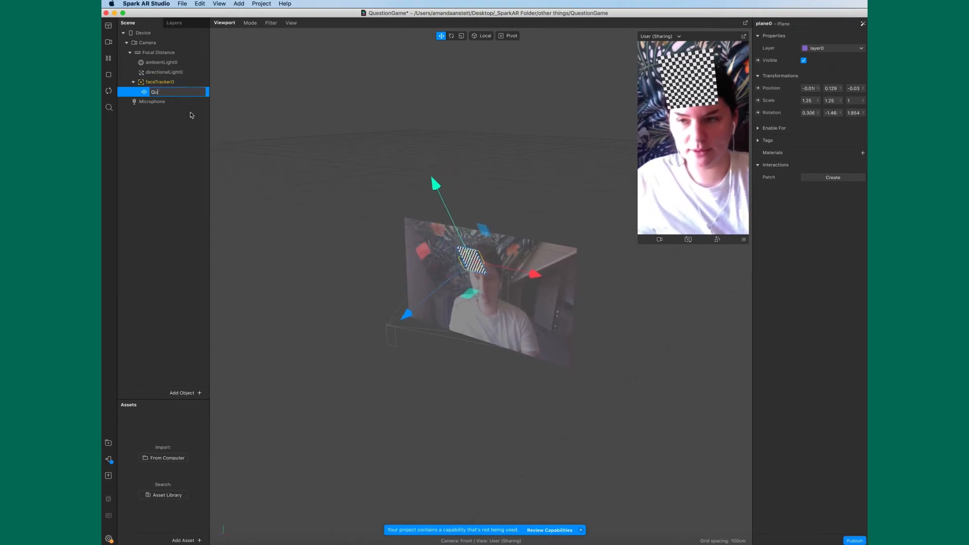
pyautogui.click(178, 173)
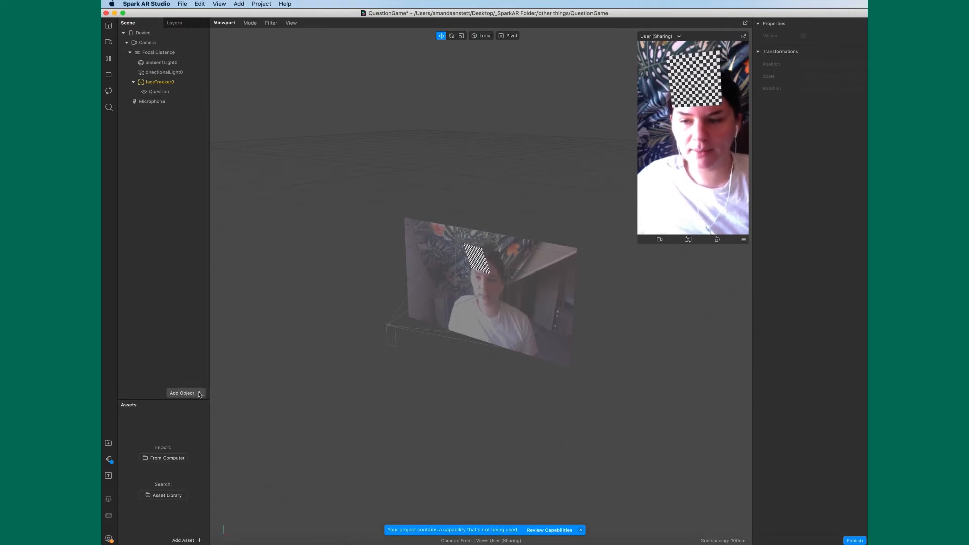
# - Duplicate the Question plane under the face tracker
pyautogui.click(169, 93)
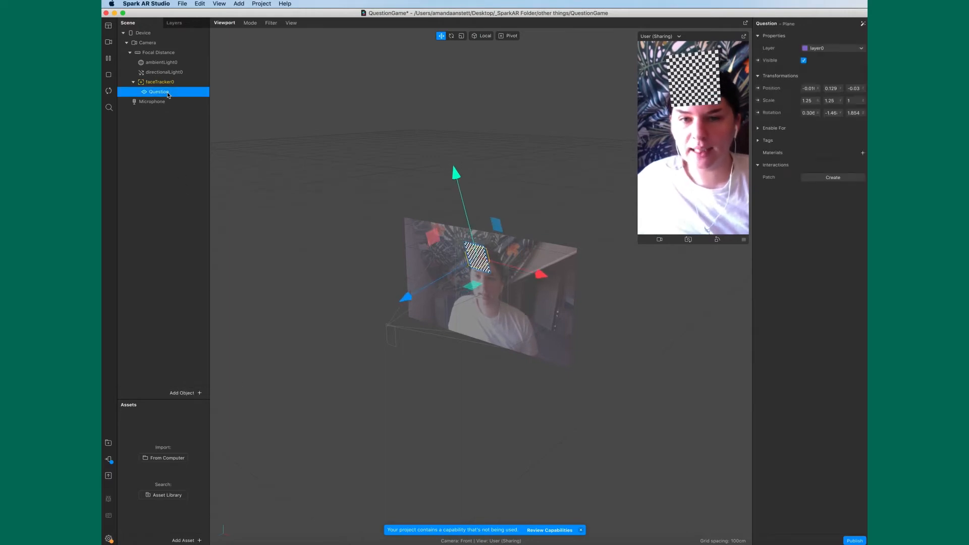
pyautogui.rightClick(168, 95)
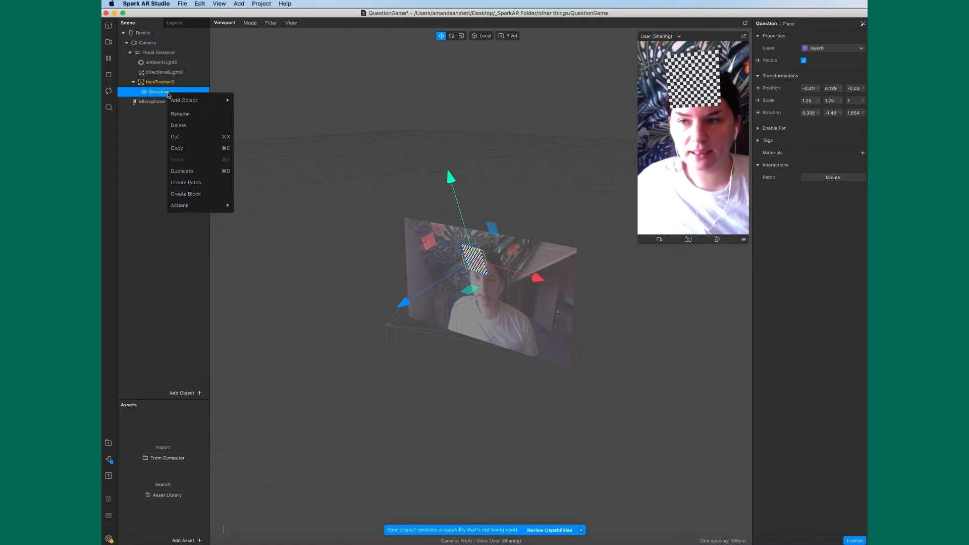
pyautogui.click(205, 176)
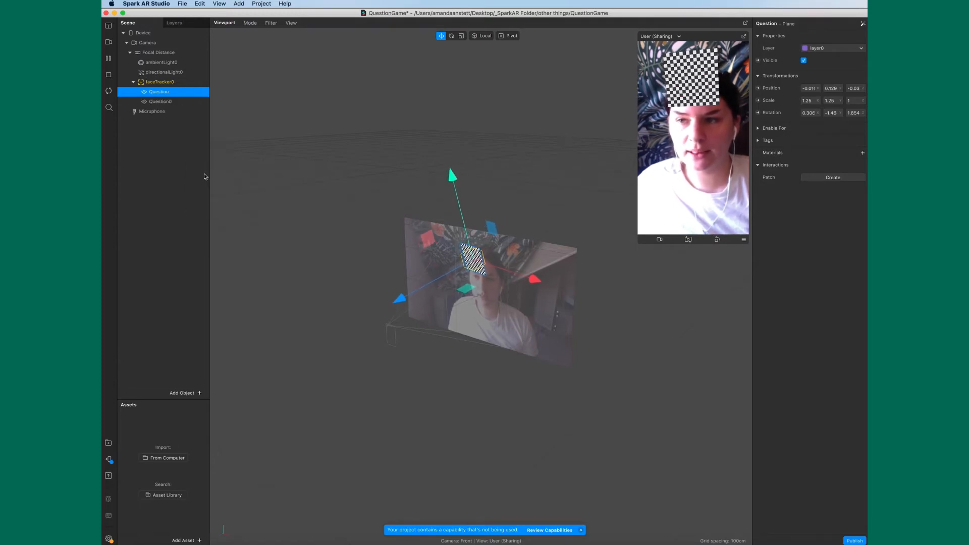
# - Rename the duplicated plane under the face tracker as Answer
pyautogui.rightClick(173, 102)
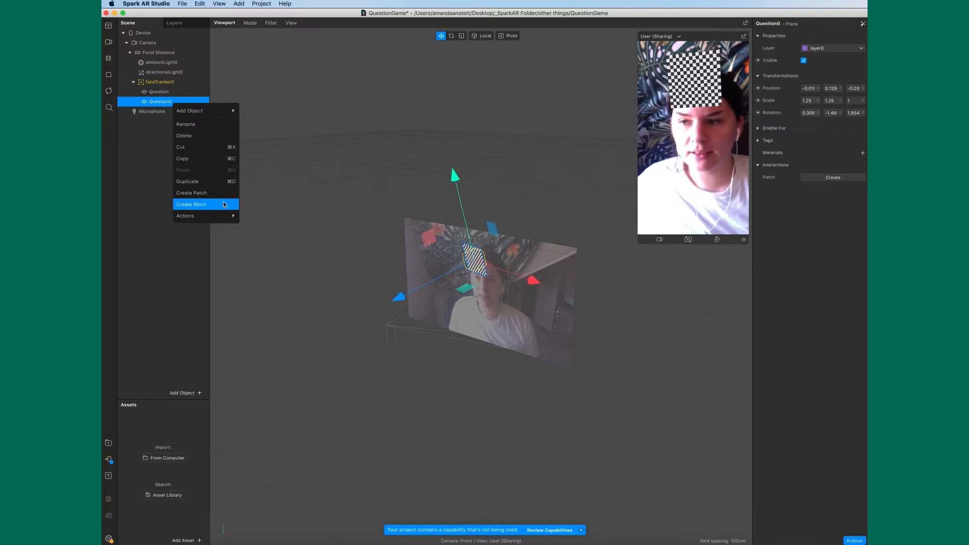
pyautogui.click(204, 125)
pyautogui.write('Anwer')
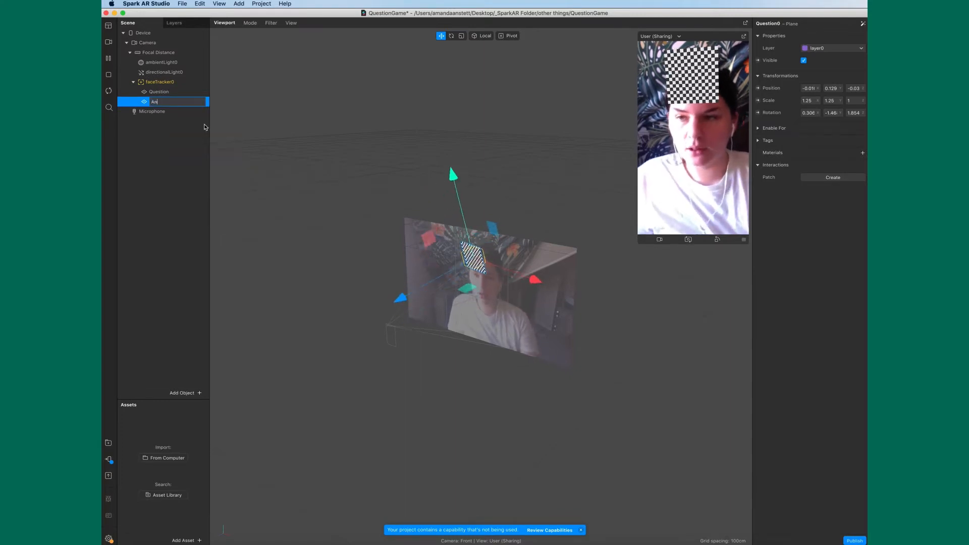
pyautogui.press('Return')
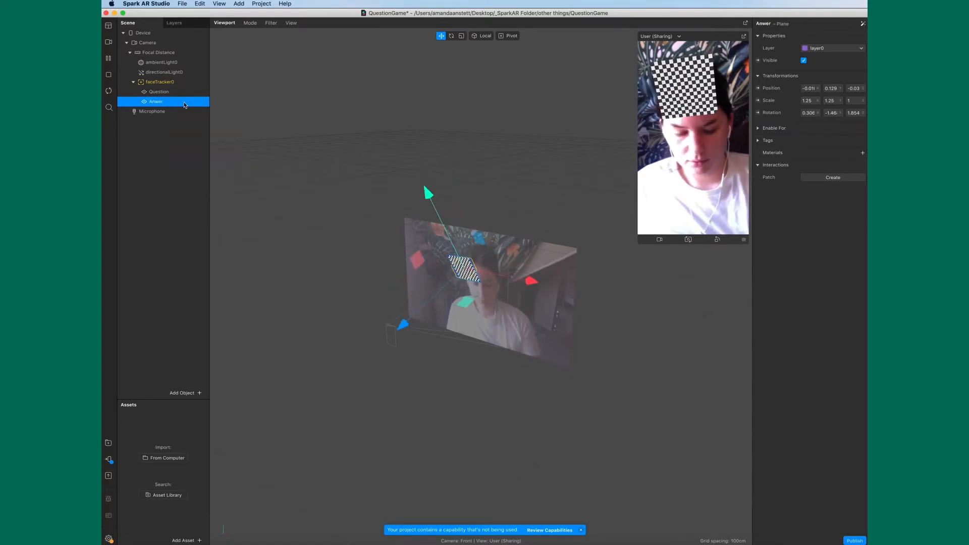
pyautogui.doubleClick(161, 102)
pyautogui.click(157, 102)
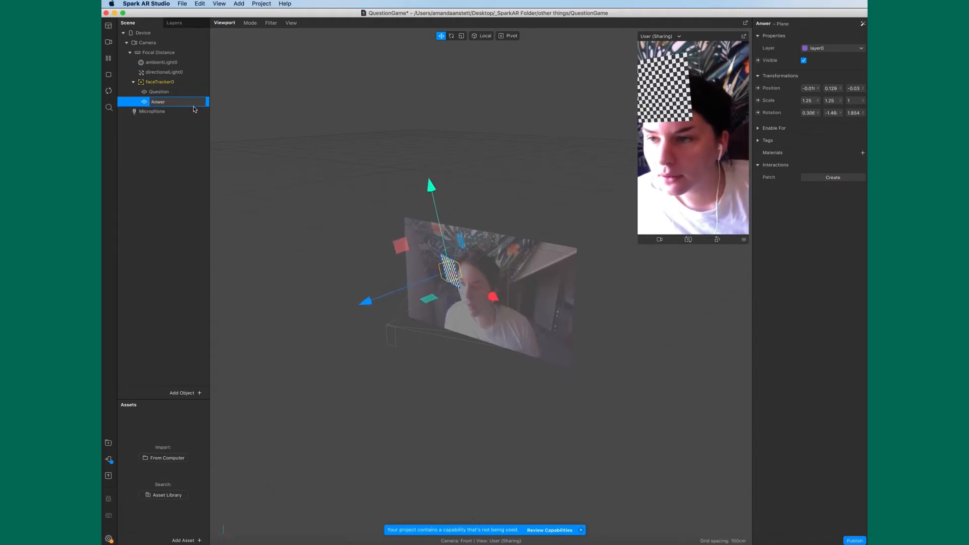
pyautogui.write('s')
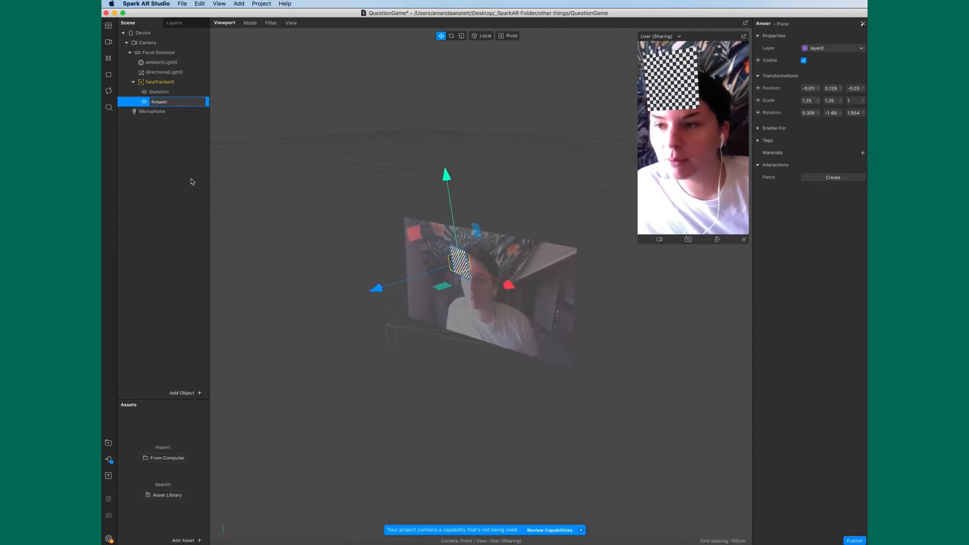
pyautogui.click(192, 181)
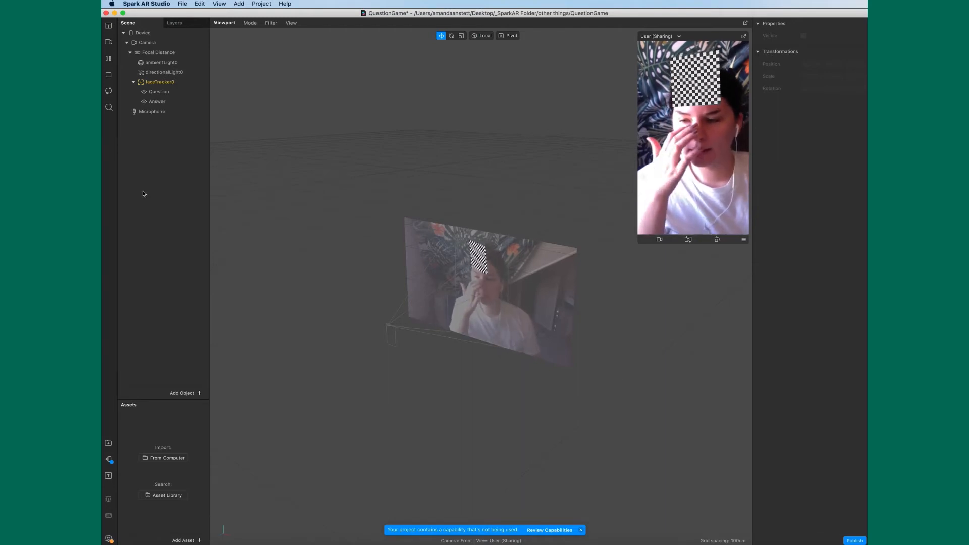
# - Add a new material to the Question plane and rename that material as Question_Mat
pyautogui.click(178, 96)
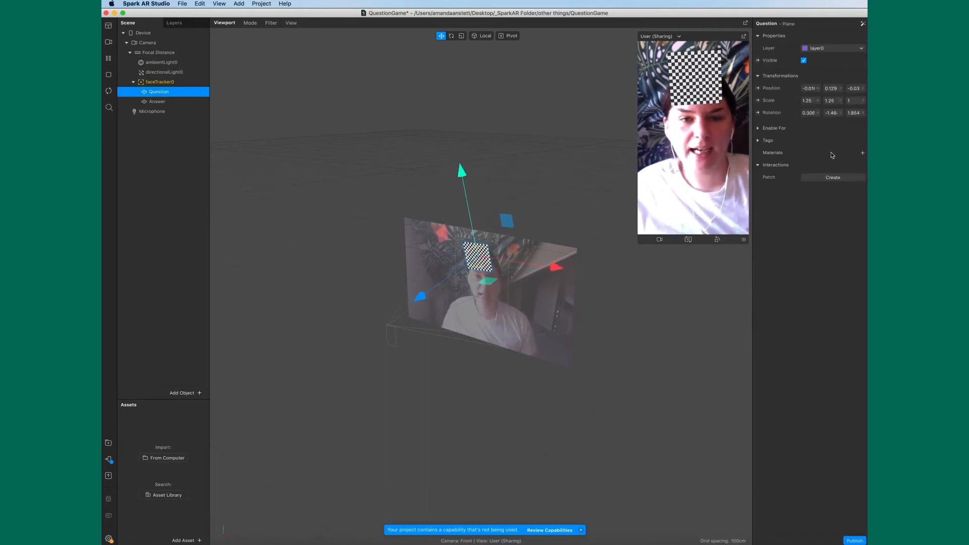
pyautogui.click(862, 152)
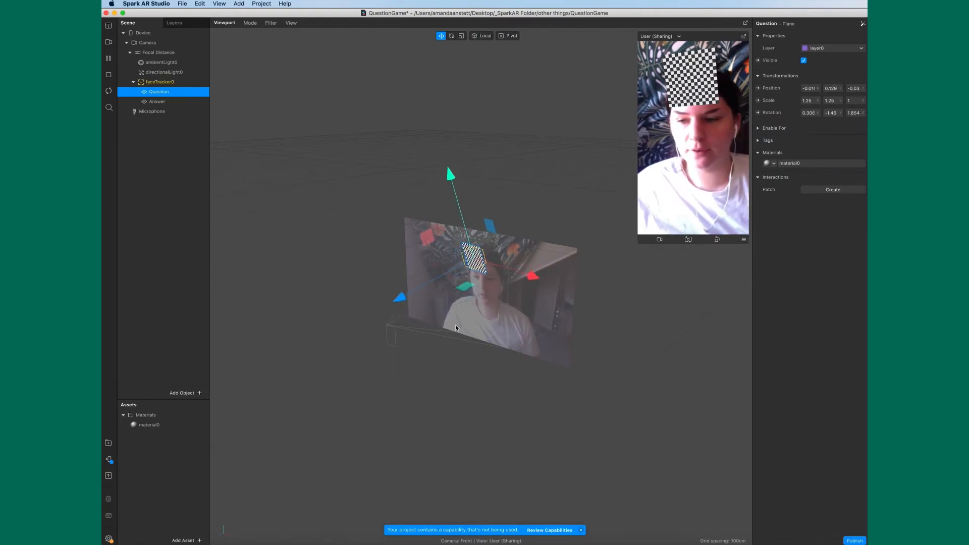
pyautogui.click(157, 425)
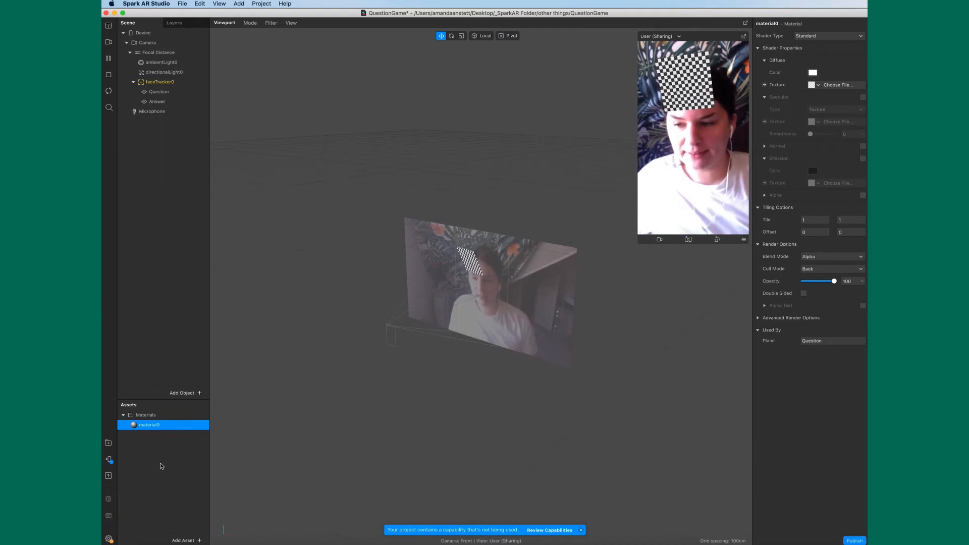
pyautogui.press('Return')
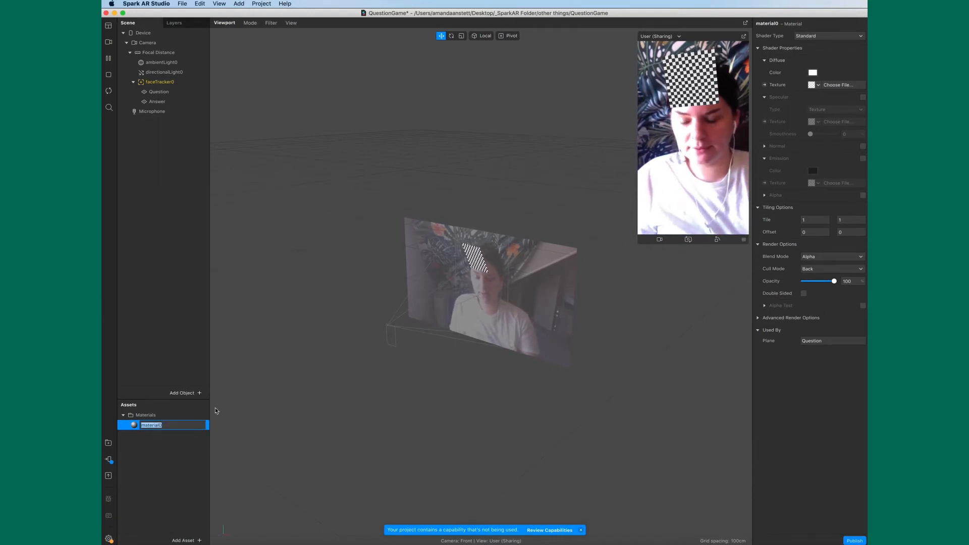
pyautogui.write('Question_c')
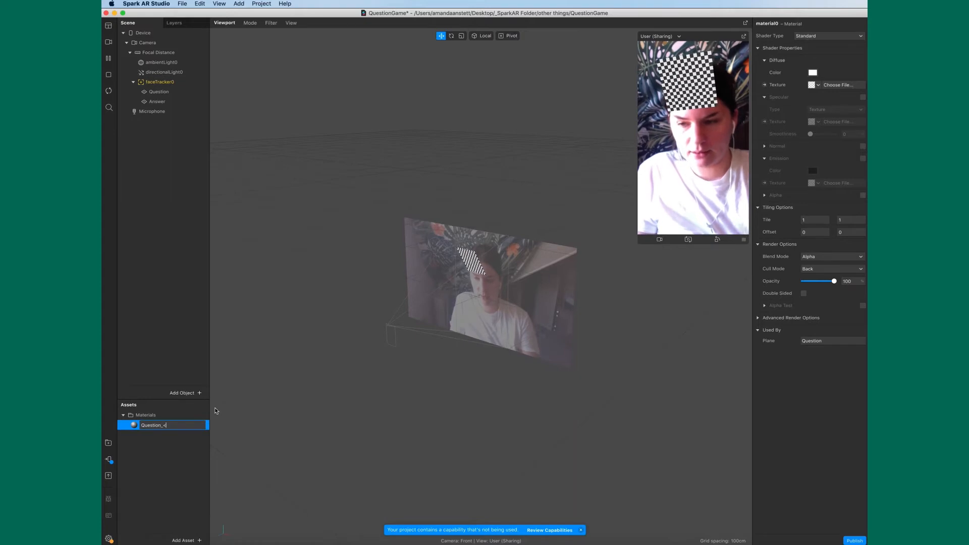
pyautogui.press('BackSpace')
pyautogui.write('Mat')
pyautogui.press('Return')
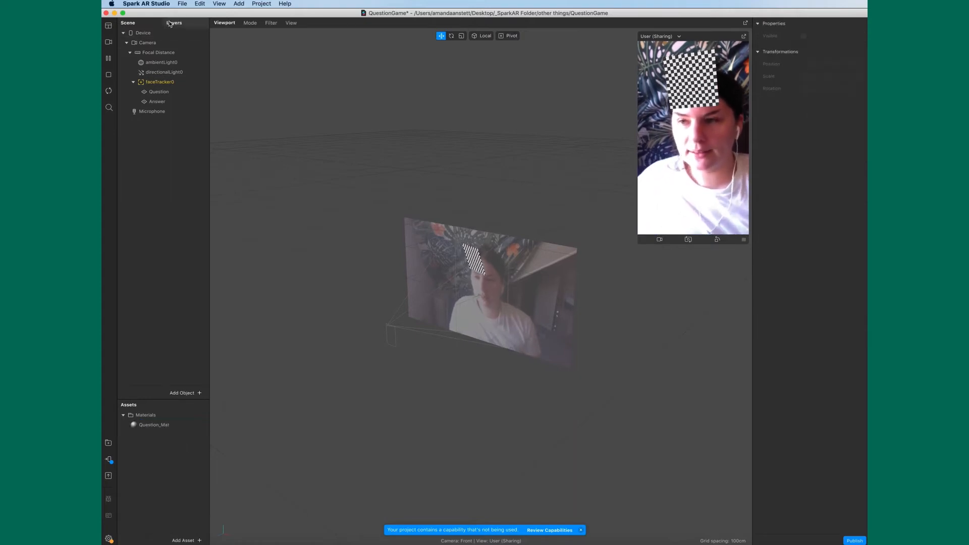
# - Create a new material for the Answer plane and rename it as Anwwer_Mat
pyautogui.click(153, 102)
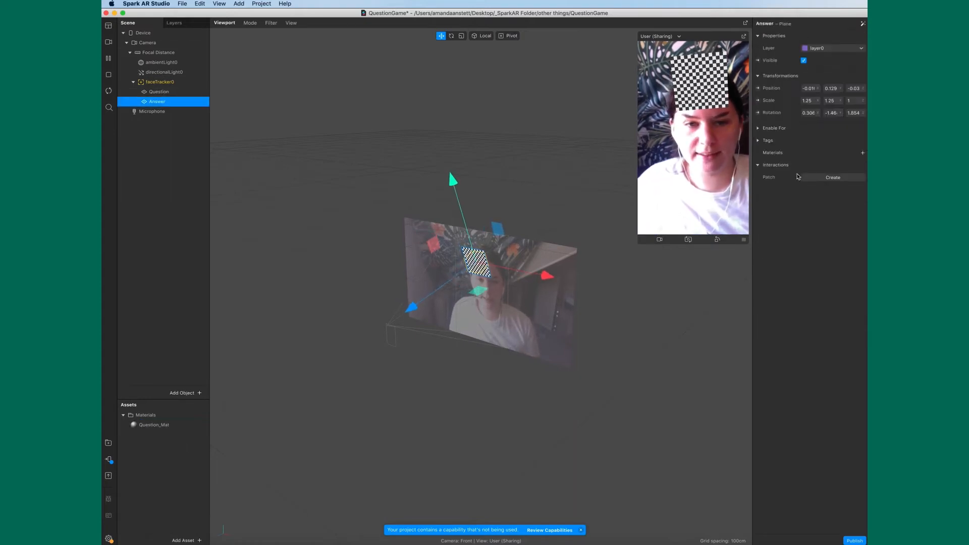
pyautogui.click(863, 153)
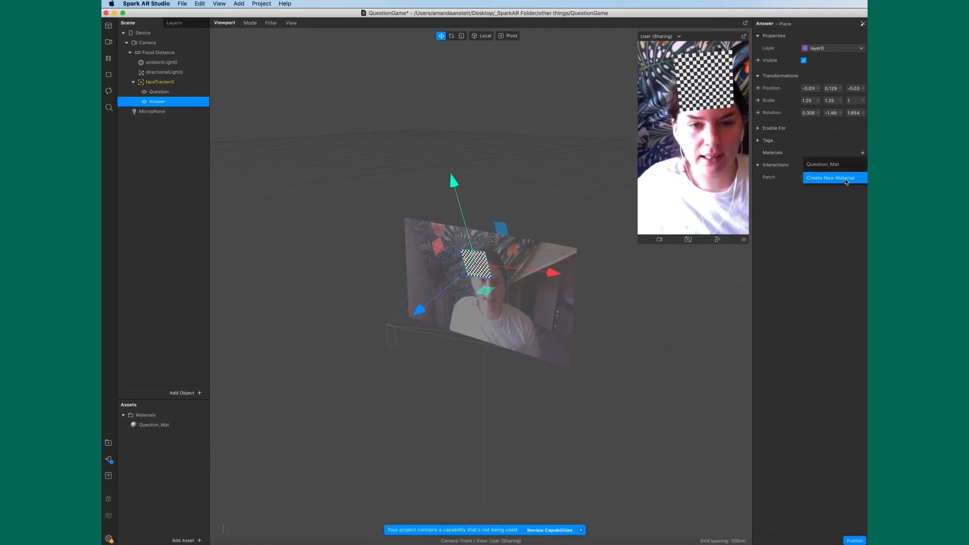
pyautogui.click(846, 182)
pyautogui.click(149, 437)
pyautogui.click(148, 437)
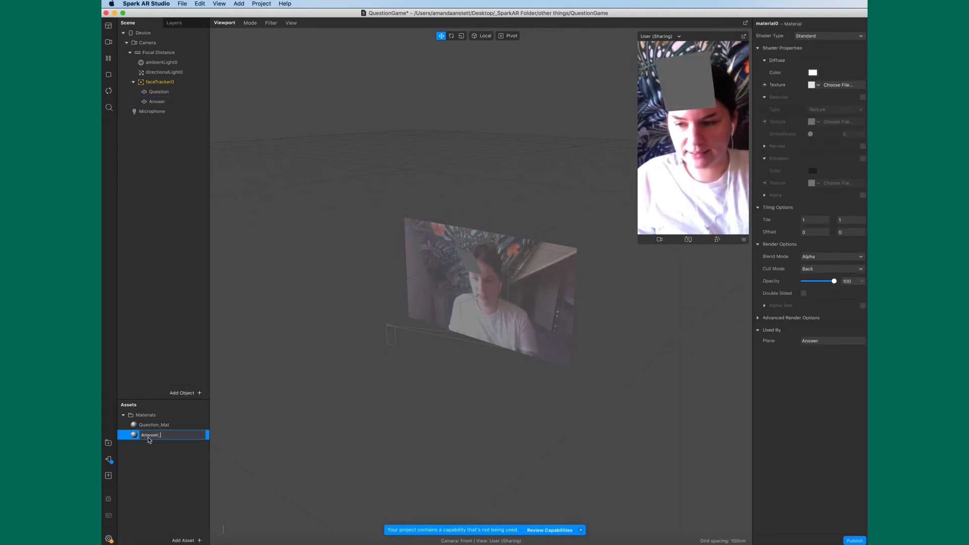
pyautogui.write('Anwwer_Mat')
pyautogui.press('Return')
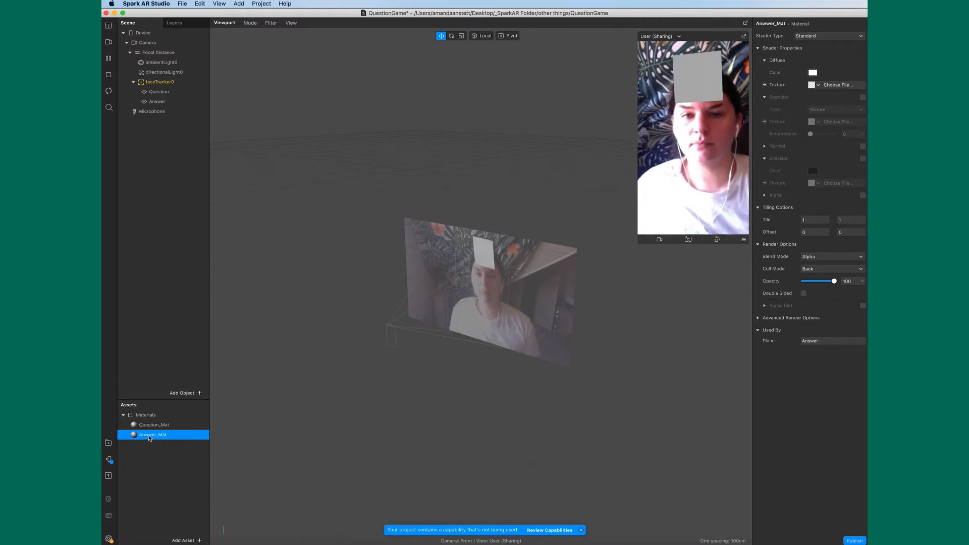
pyautogui.rightClick(169, 425)
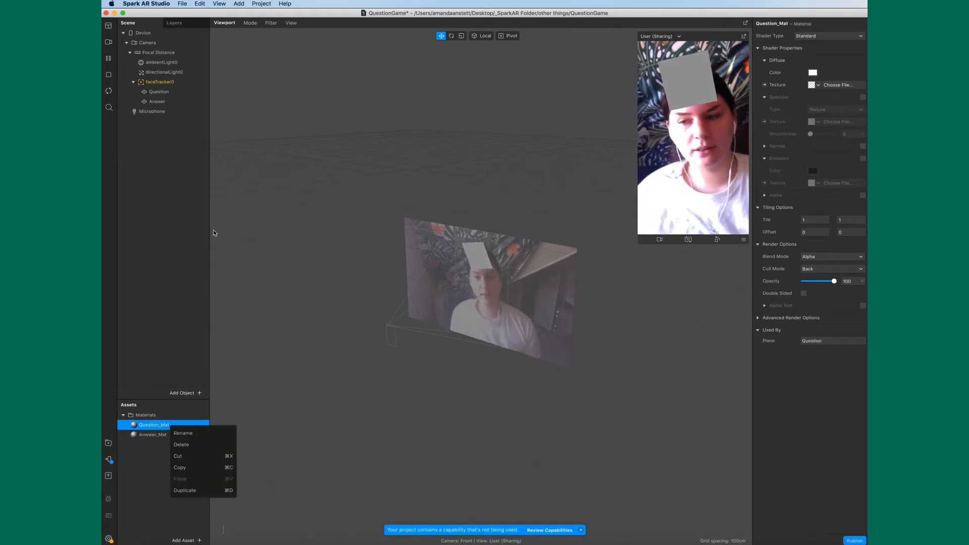
pyautogui.click(342, 164)
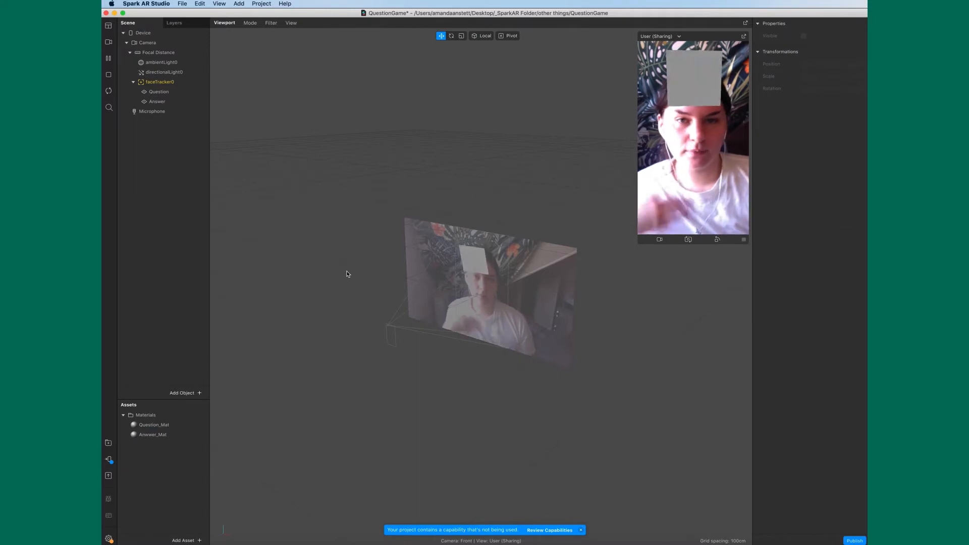
# - Load _Question.png from the "Which Niche Grade are you?" folder as the diffuse texture of Question_Mat
pyautogui.click(166, 425)
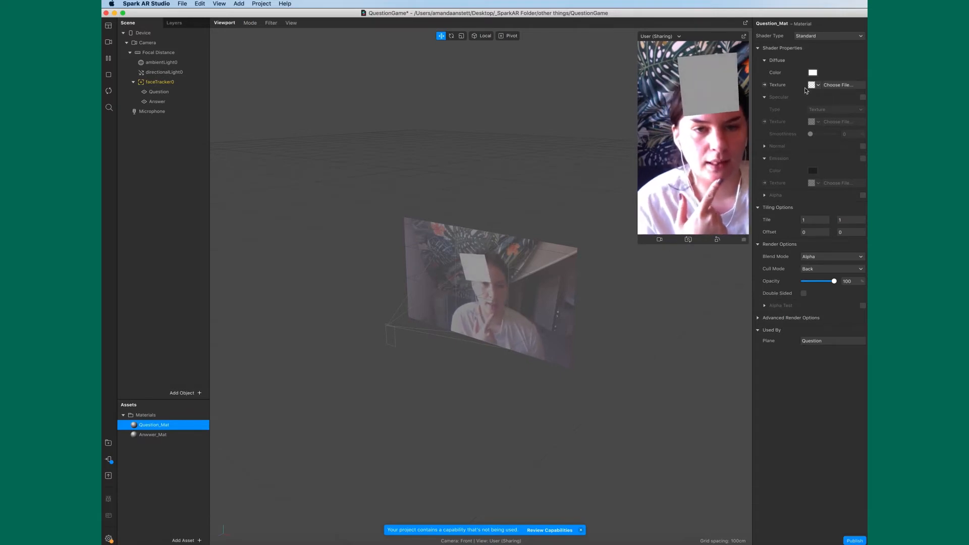
pyautogui.click(818, 86)
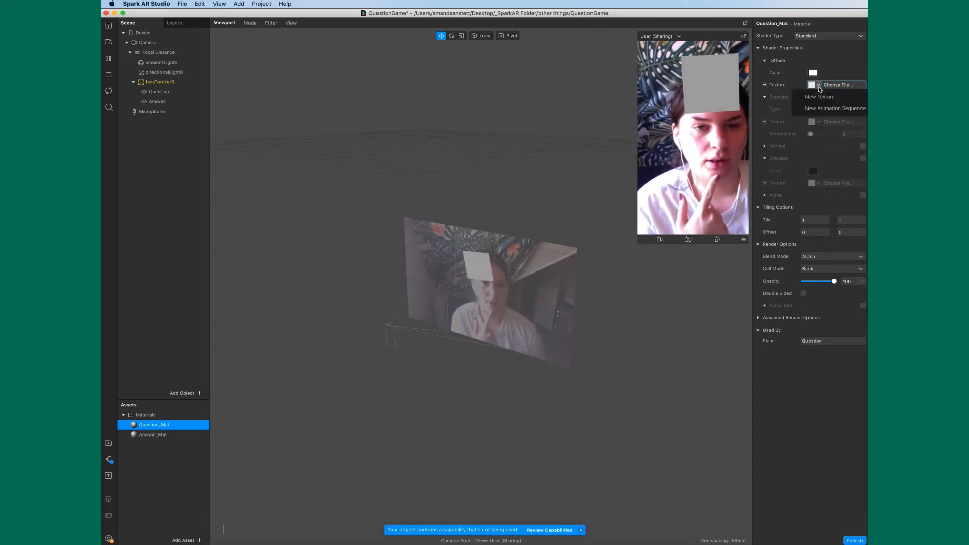
pyautogui.click(820, 98)
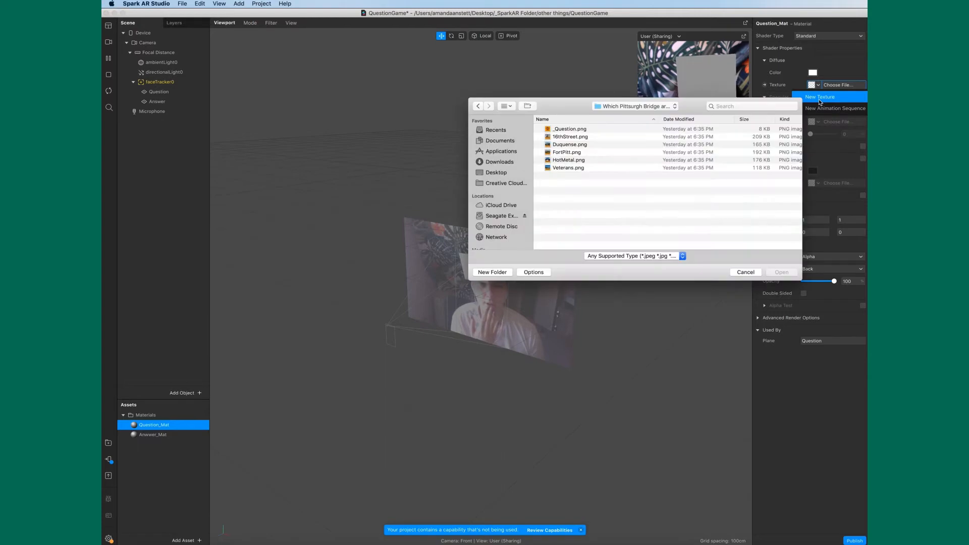
pyautogui.click(643, 107)
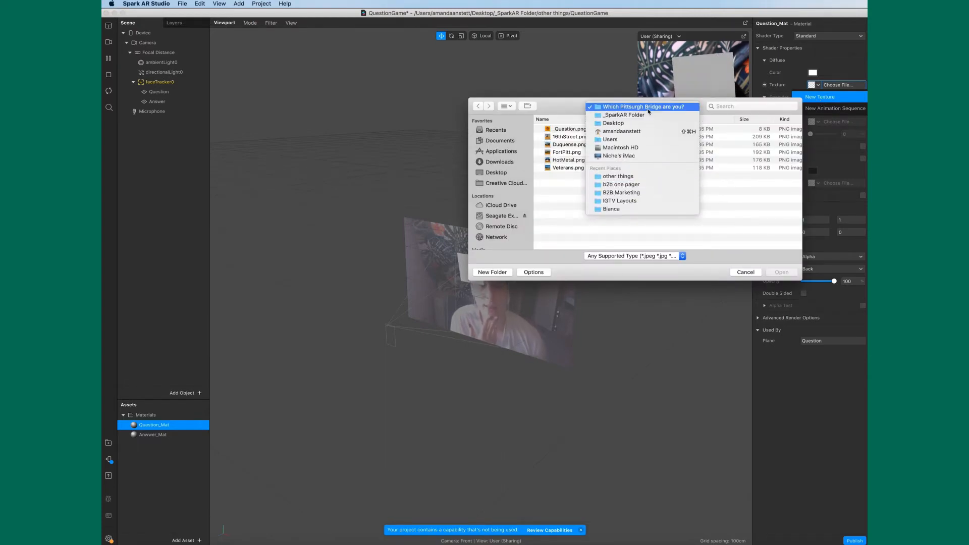
pyautogui.click(631, 115)
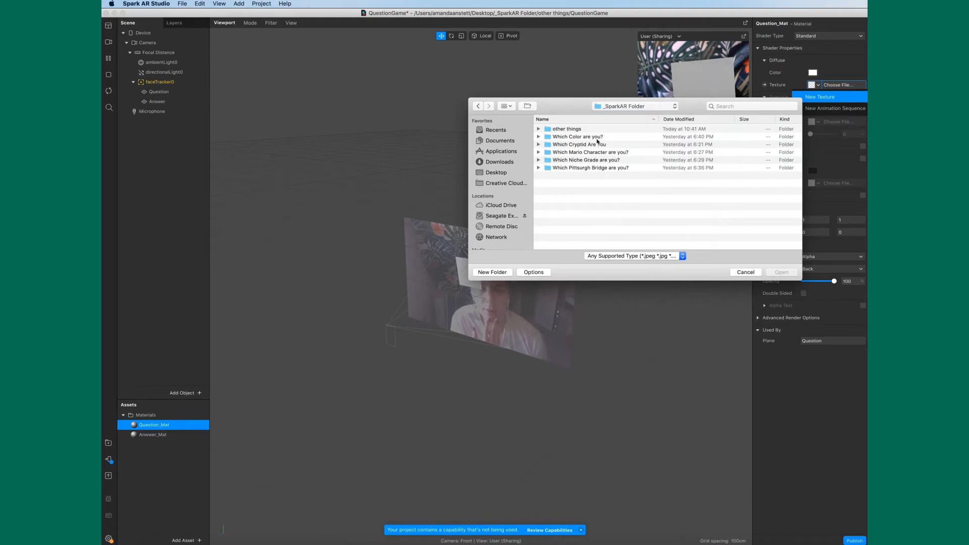
pyautogui.click(611, 161)
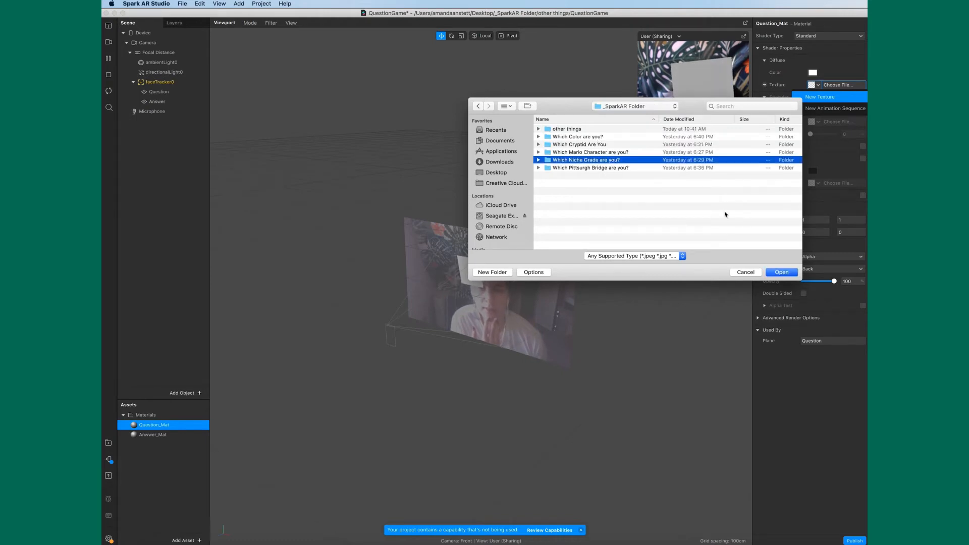
pyautogui.click(782, 273)
pyautogui.click(595, 130)
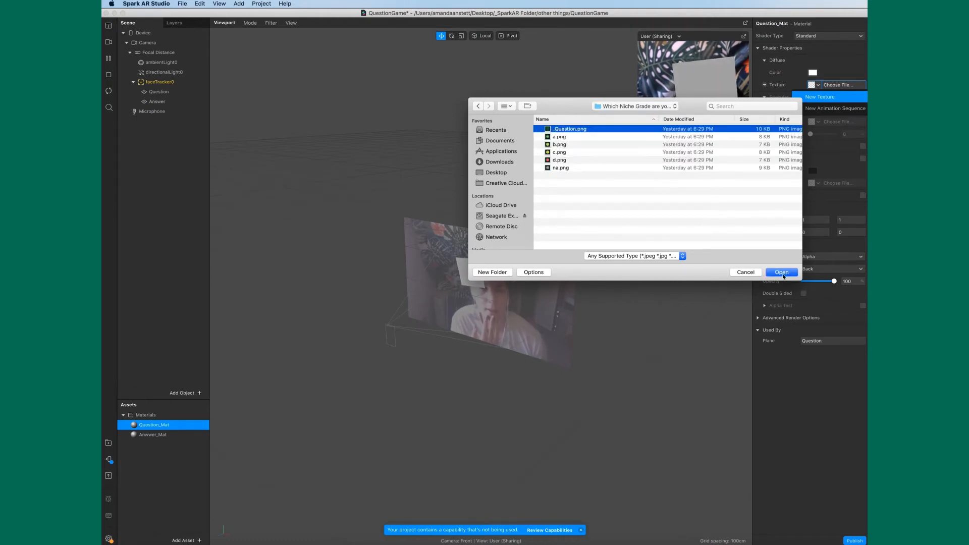
pyautogui.click(783, 275)
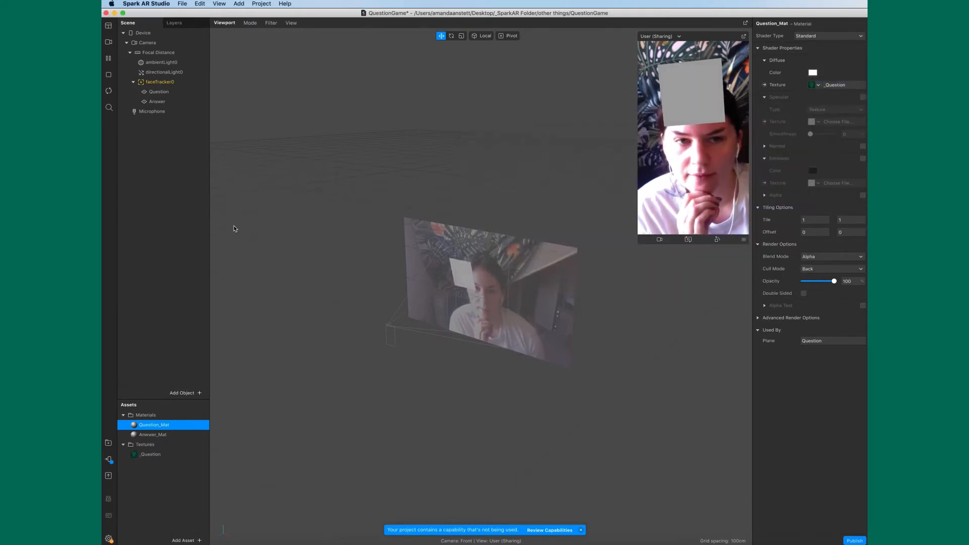
# - Toggle the Answer plane's visibility to compare both planes, leaving the Answer plane hidden
pyautogui.click(161, 102)
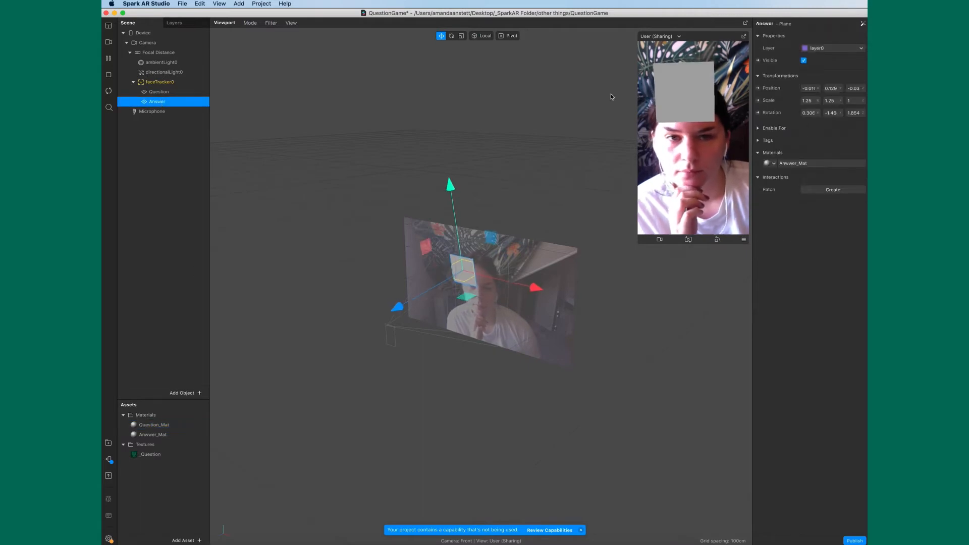
pyautogui.click(803, 60)
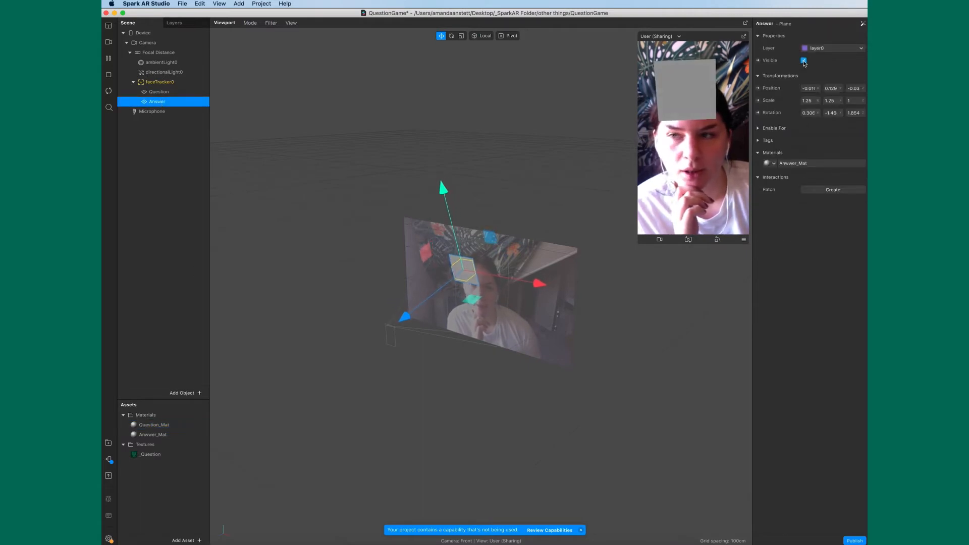
pyautogui.click(803, 60)
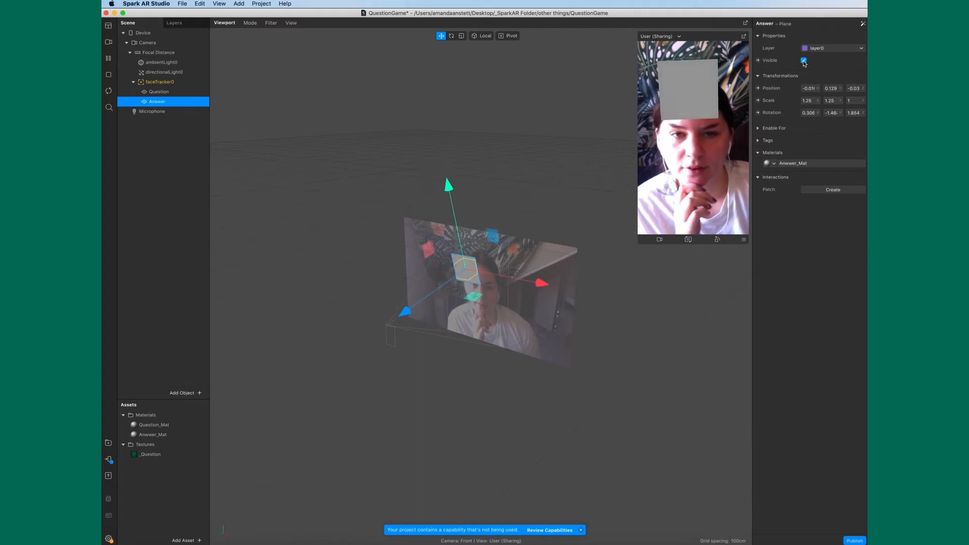
pyautogui.click(803, 60)
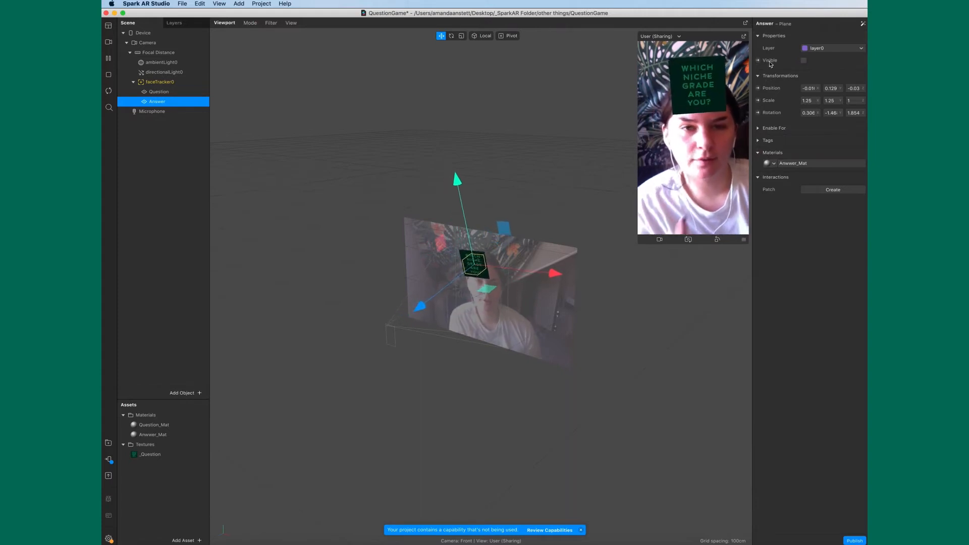
pyautogui.click(804, 60)
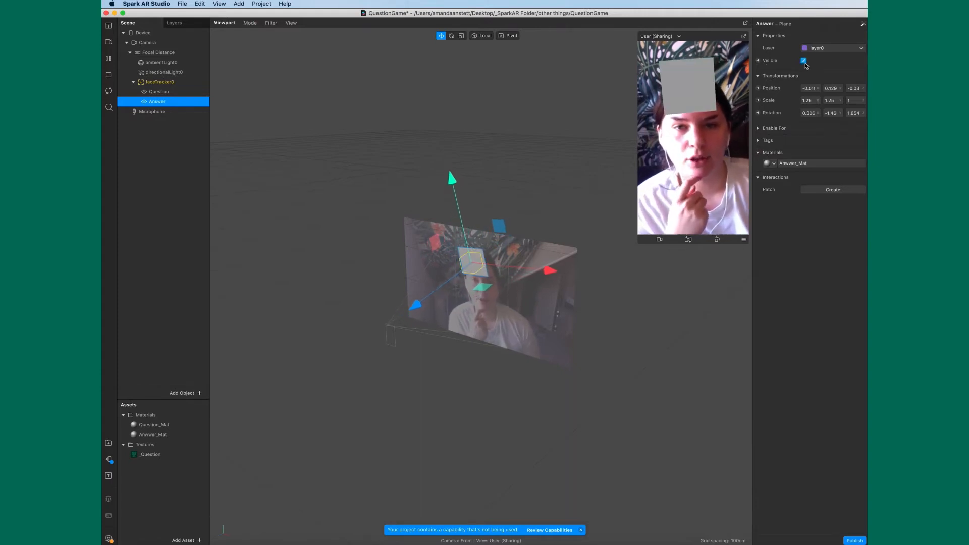
pyautogui.click(803, 61)
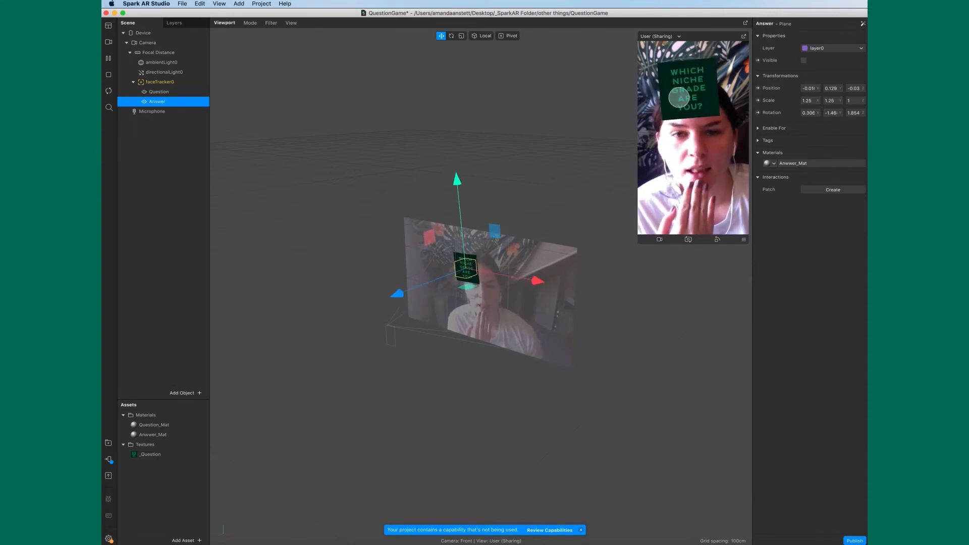
# - Hide the Question plane and make the Answer plane visible in its place
pyautogui.click(172, 73)
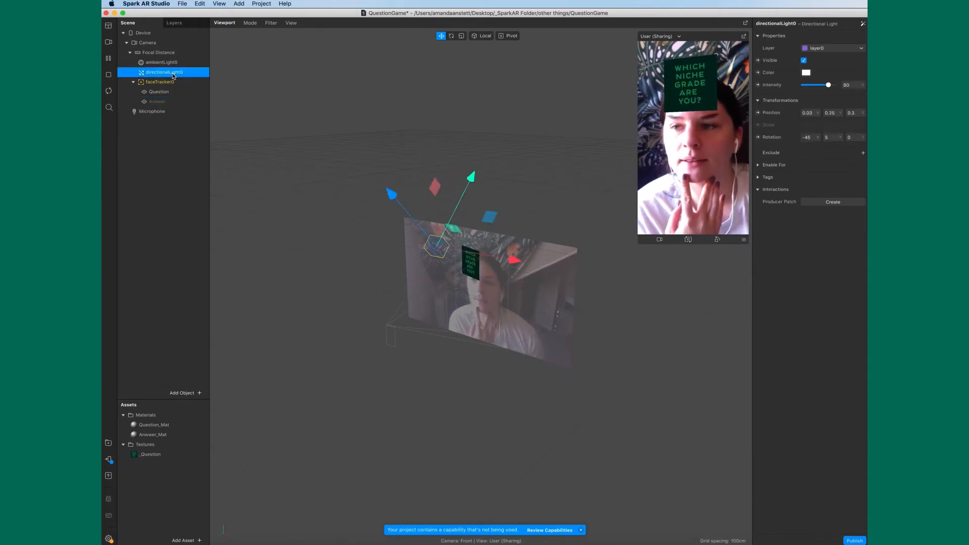
pyautogui.click(175, 64)
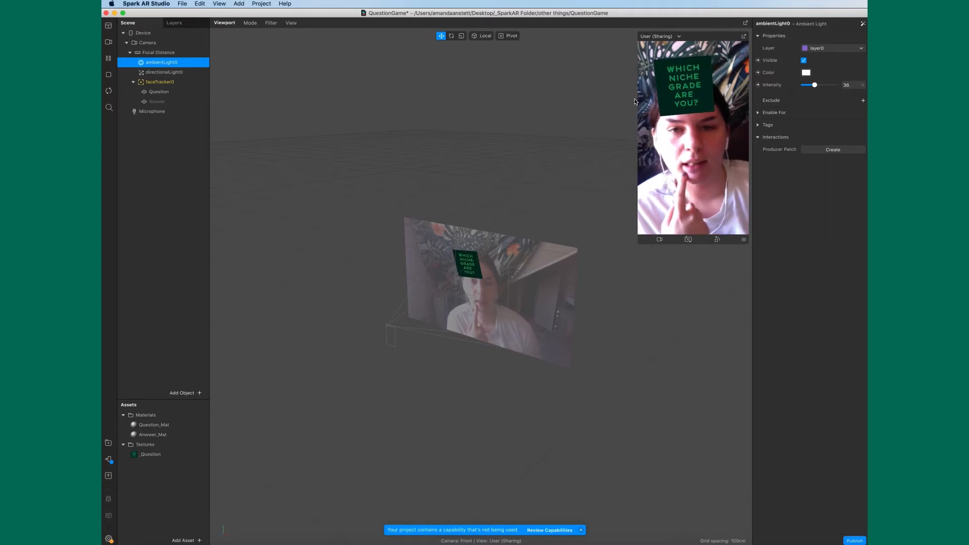
pyautogui.click(159, 95)
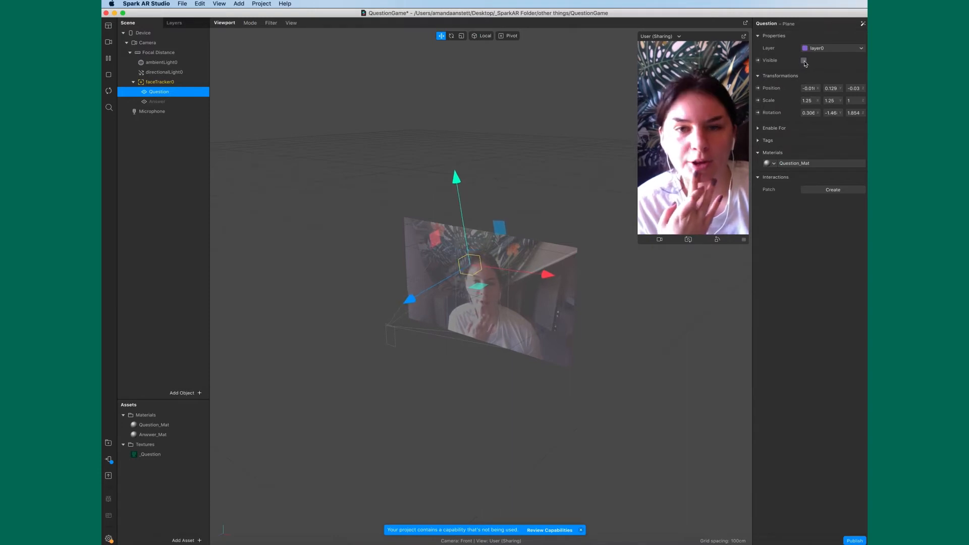
pyautogui.click(175, 102)
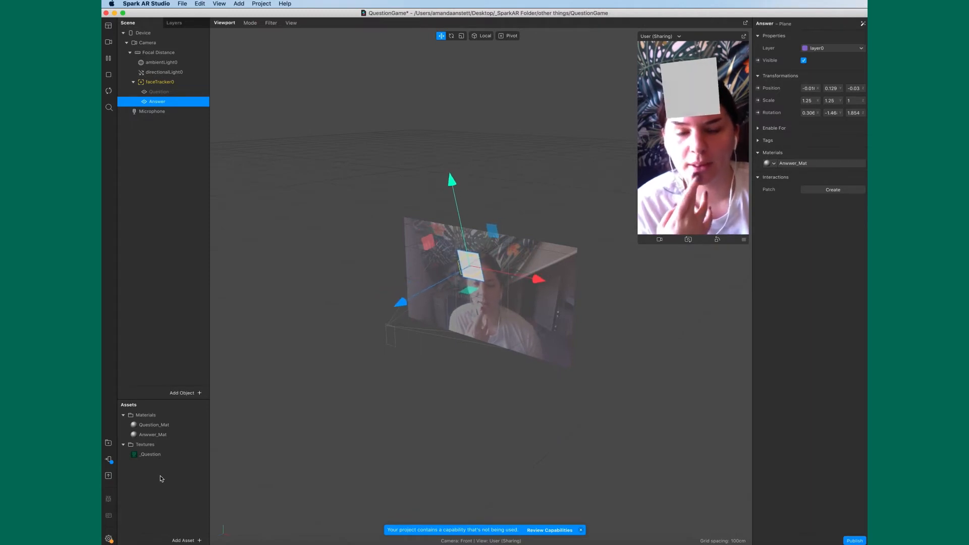
# - Correct the Answer plane material's name to Answer_Mat and dismiss the unused capability notice
pyautogui.click(153, 435)
pyautogui.doubleClick(164, 437)
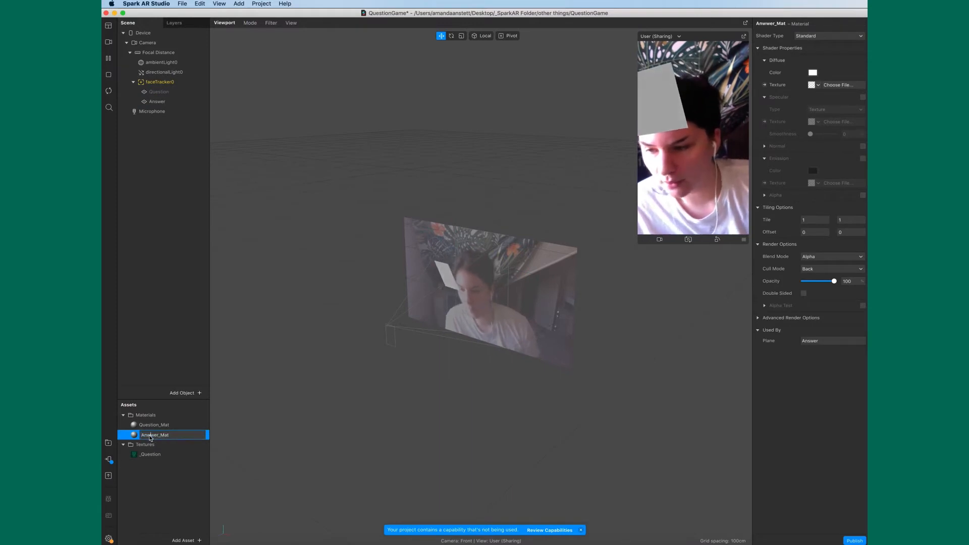
pyautogui.click(160, 477)
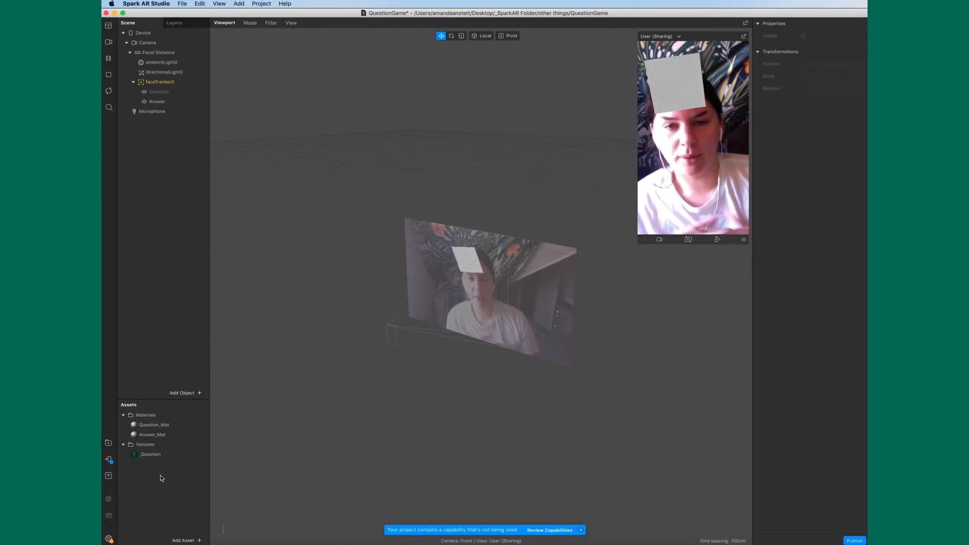
pyautogui.click(581, 530)
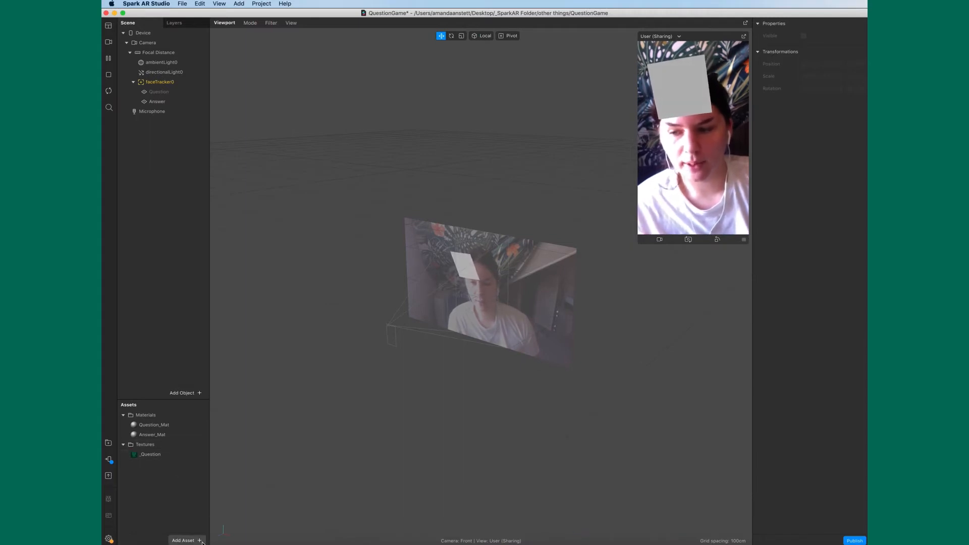
# - Assign a new animation sequence as the diffuse texture of Answer_Mat
pyautogui.click(159, 436)
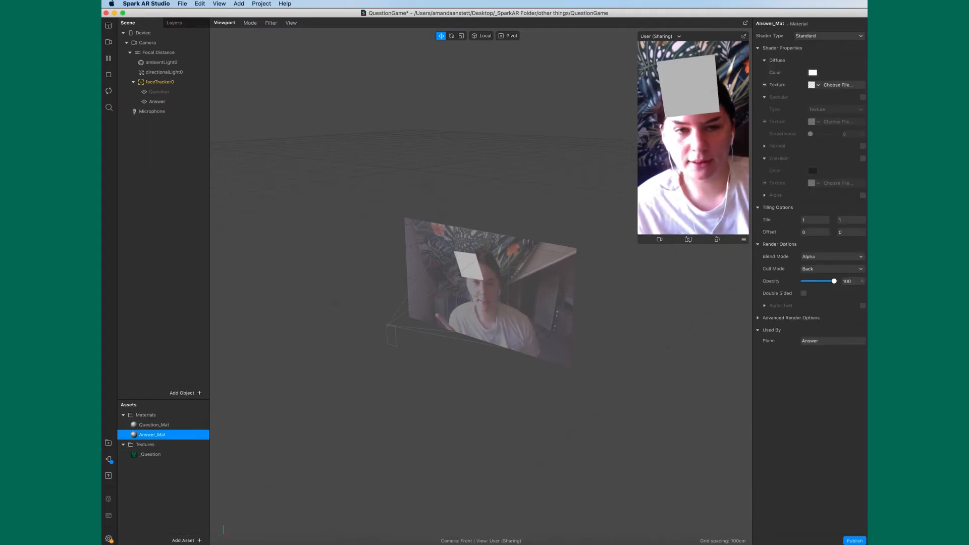
pyautogui.click(818, 84)
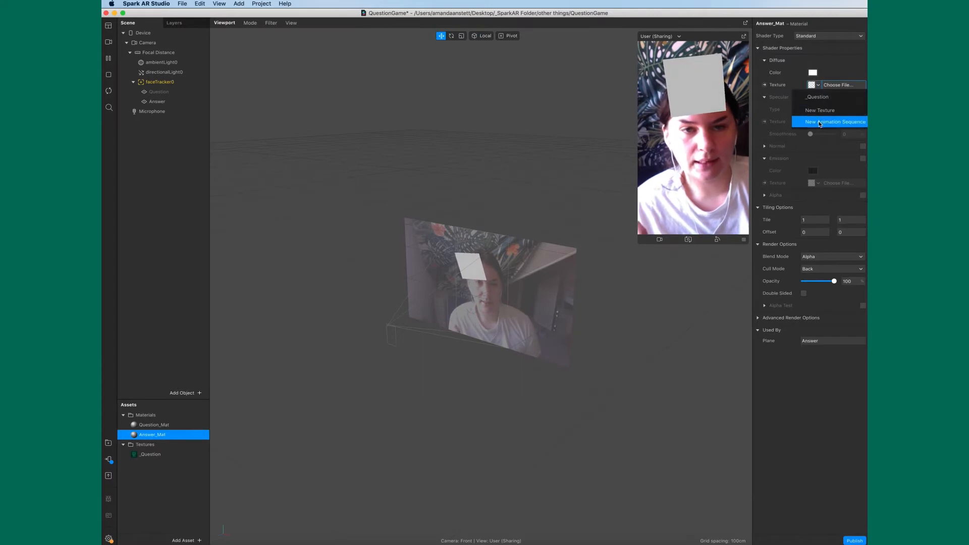
pyautogui.click(820, 122)
pyautogui.press('Return')
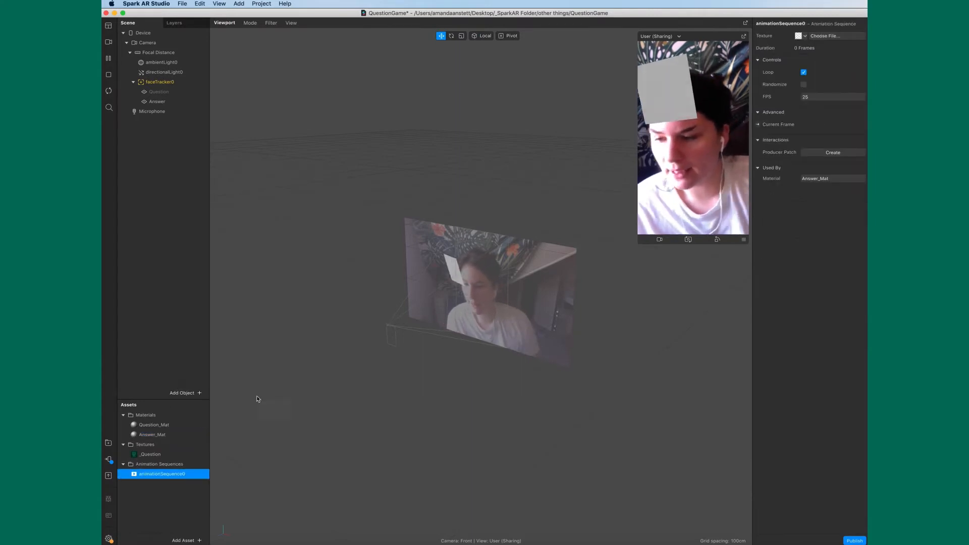
# - Rename the new animation sequence as Answer_Ani
pyautogui.doubleClick(185, 474)
pyautogui.write('A')
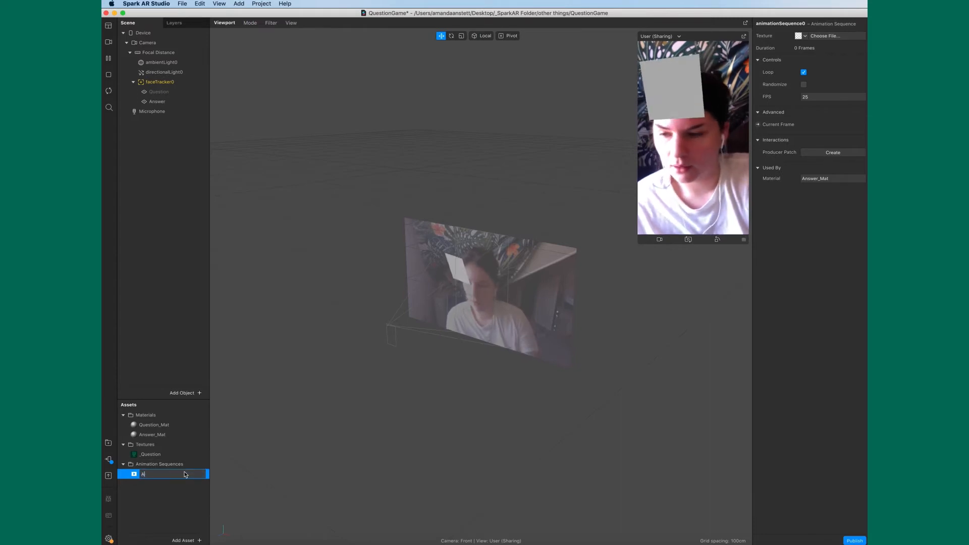
pyautogui.write('nswer_Ani')
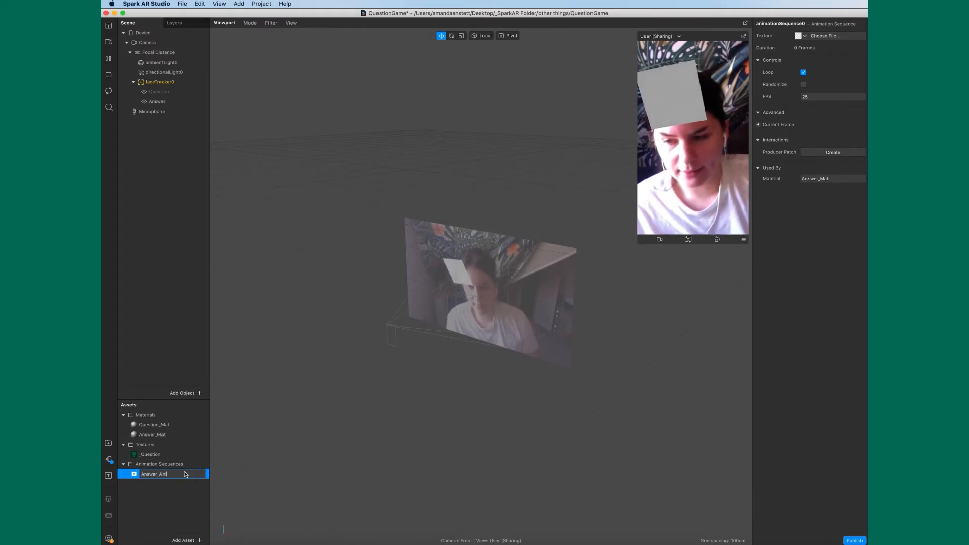
pyautogui.click(162, 482)
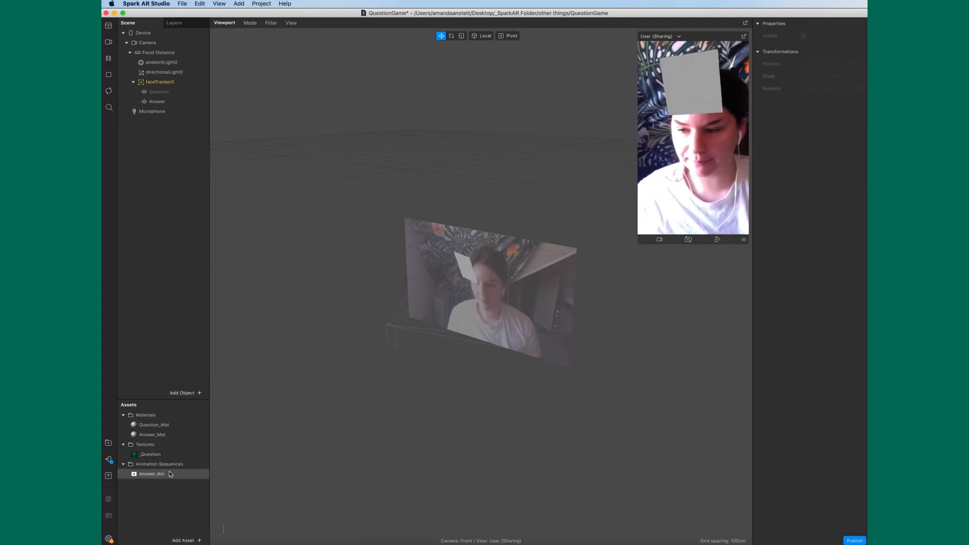
# - Load a.png, b.png, c.png, d.png and na.png as the texture frames of Answer_Ani and turn off its looping
pyautogui.click(169, 474)
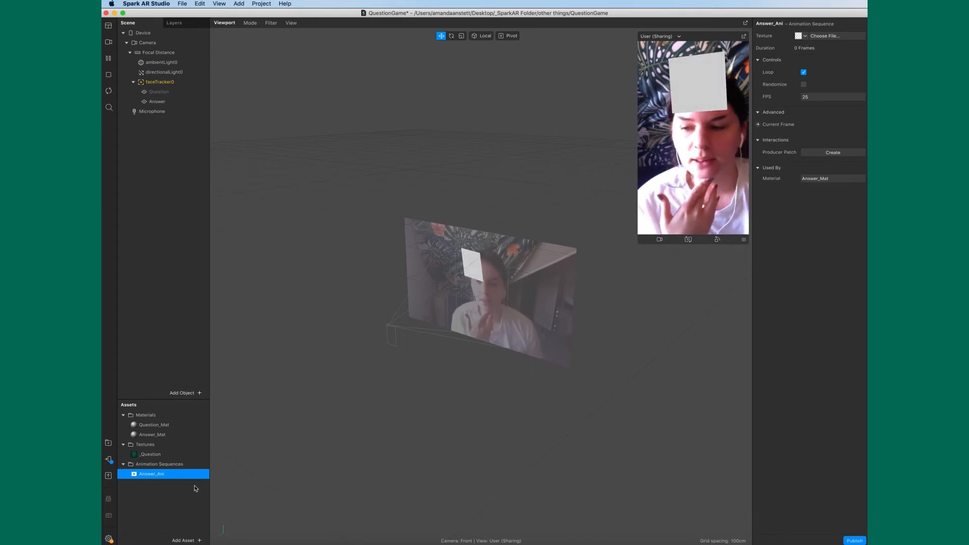
pyautogui.click(824, 38)
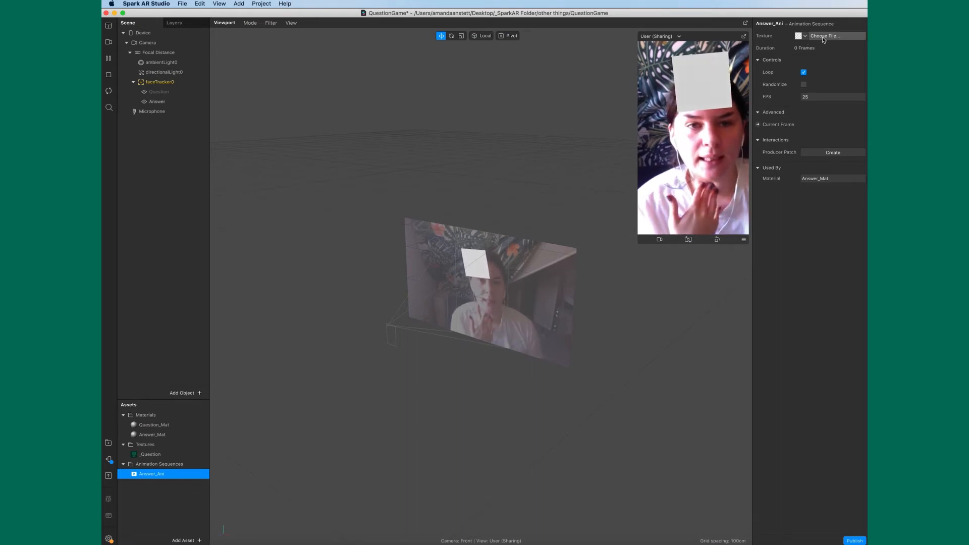
pyautogui.click(596, 137)
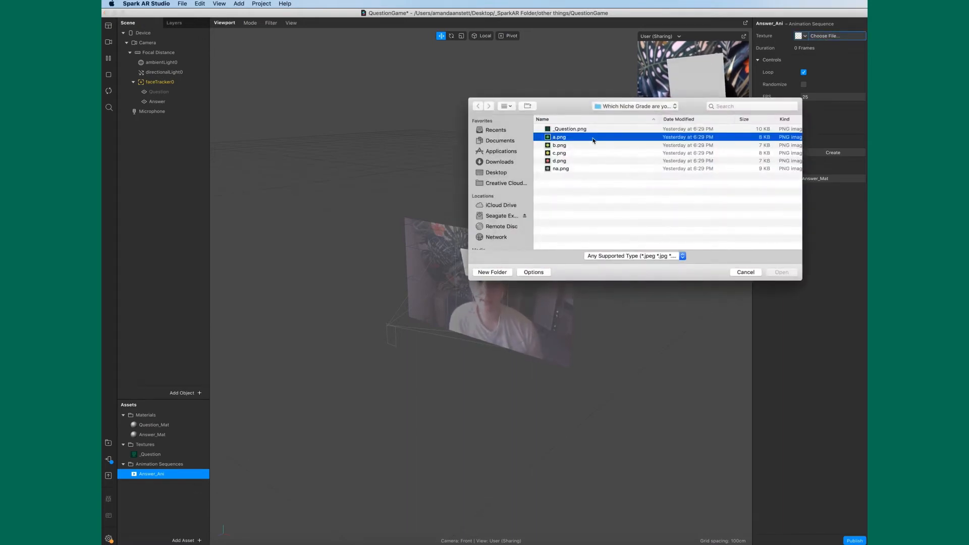
pyautogui.keyDown('shift'); pyautogui.click(581, 171); pyautogui.keyUp('shift')
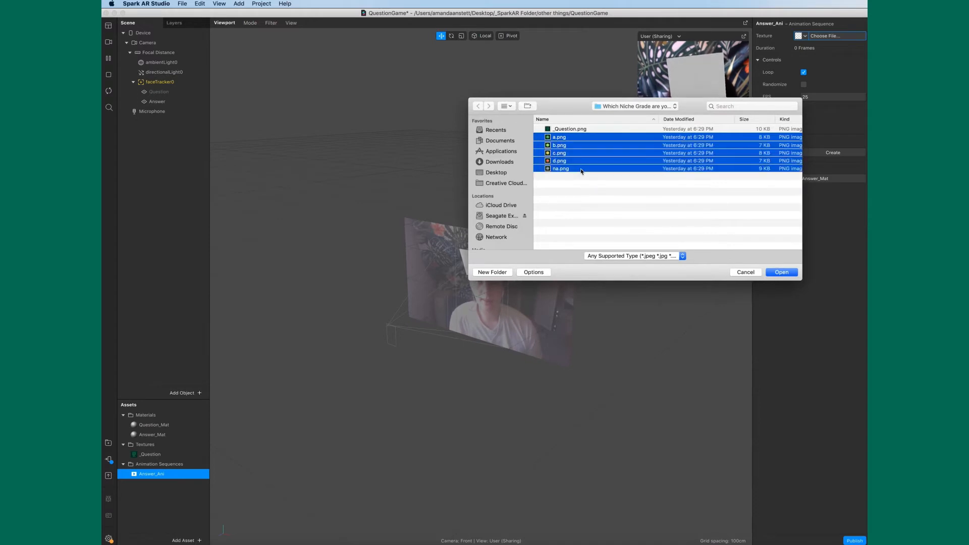
pyautogui.click(781, 273)
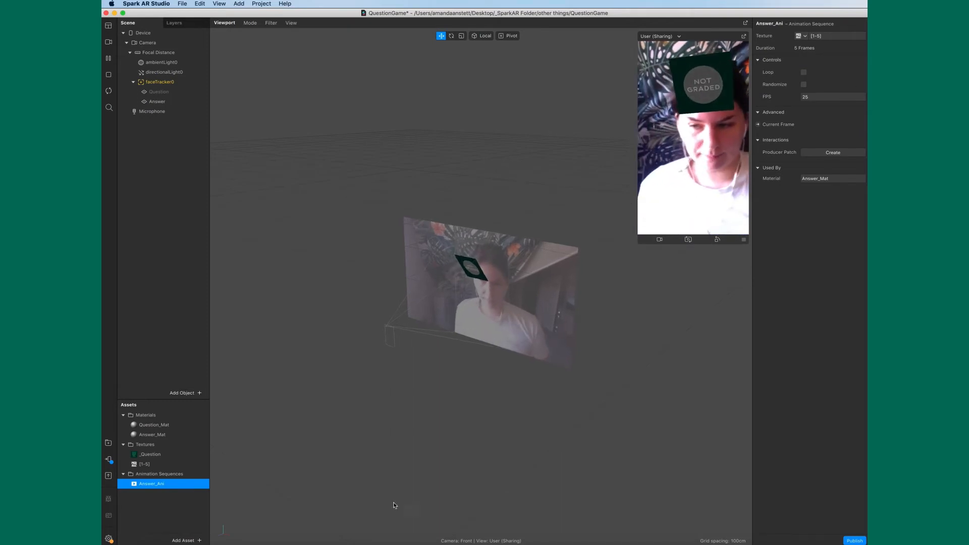
pyautogui.click(109, 539)
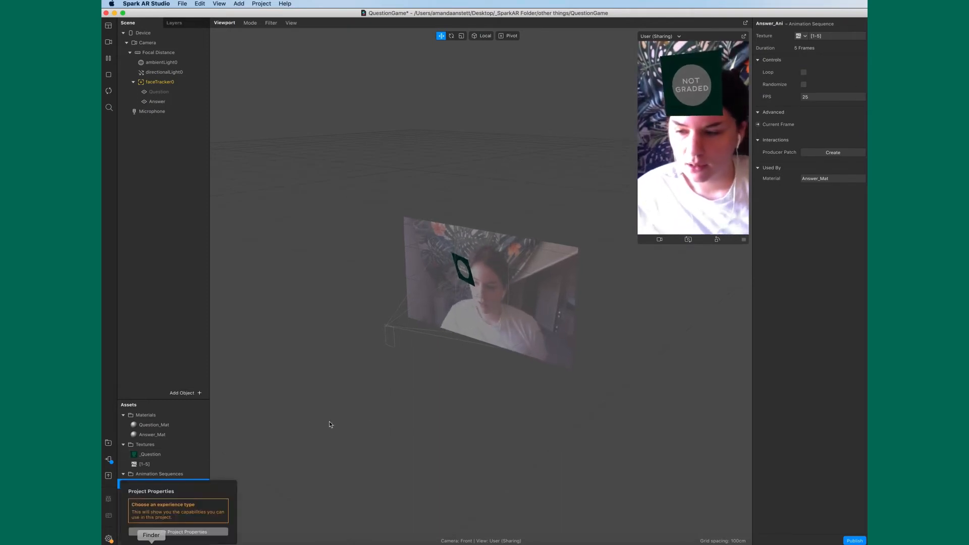
pyautogui.click(298, 490)
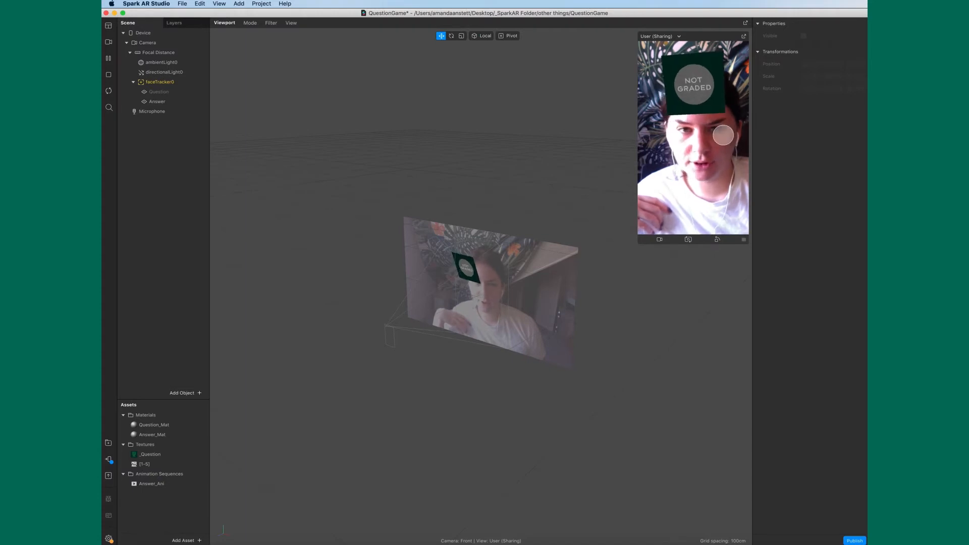
# - Toggle the visibility of the Question and Answer planes to compare them, leaving only the Answer plane shown
pyautogui.click(159, 91)
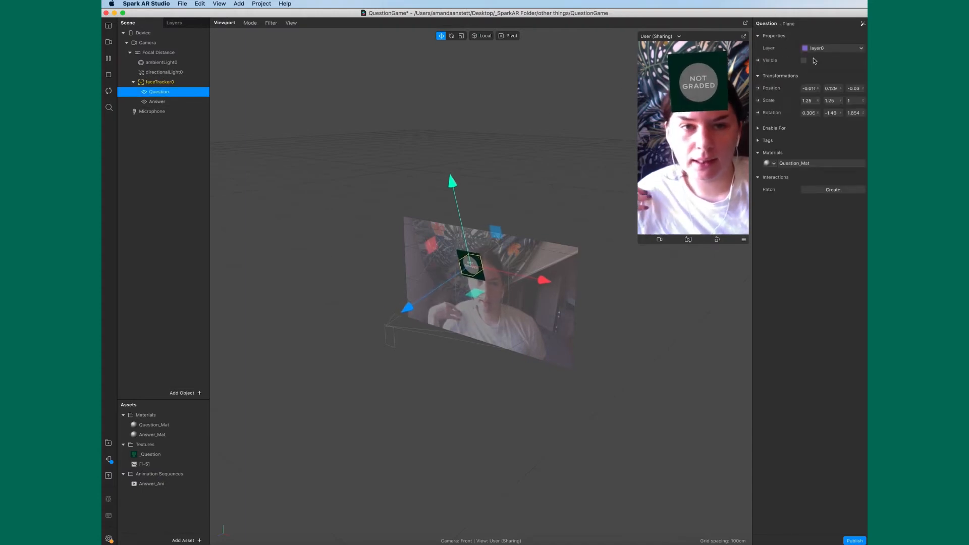
pyautogui.click(804, 61)
pyautogui.click(174, 101)
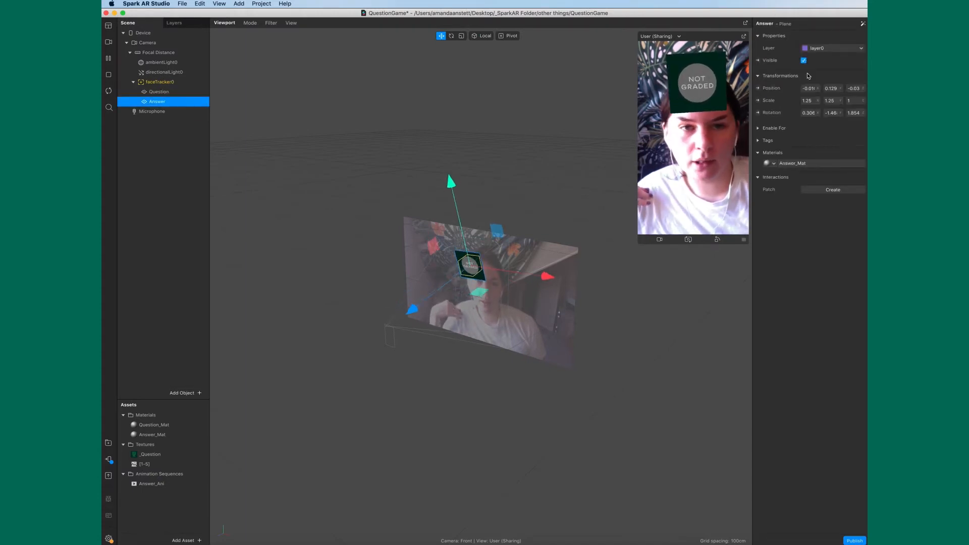
pyautogui.click(806, 62)
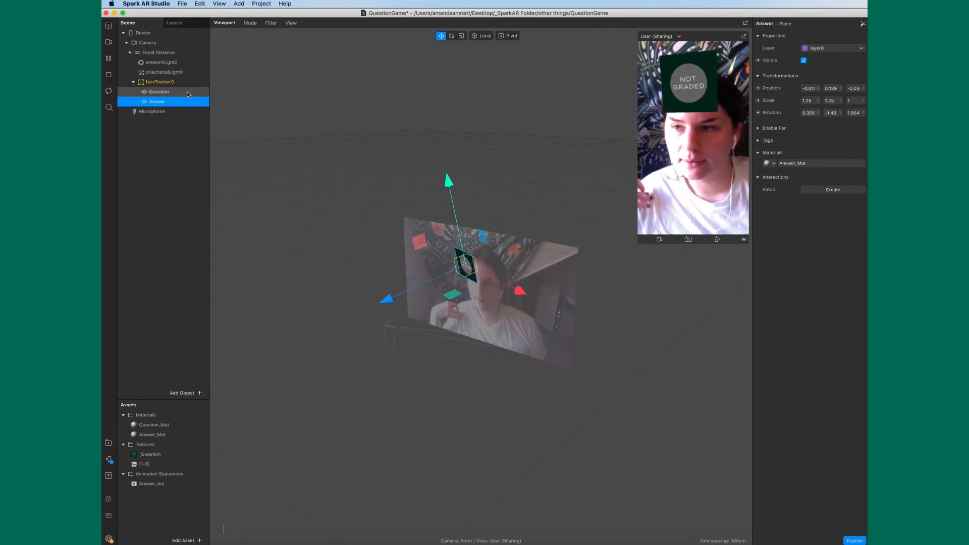
pyautogui.click(172, 92)
pyautogui.click(805, 61)
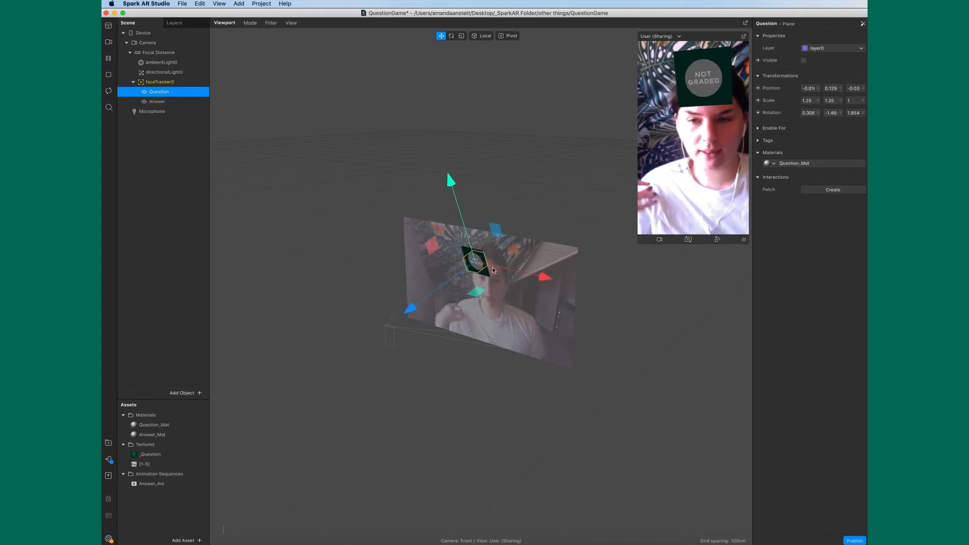
pyautogui.click(562, 200)
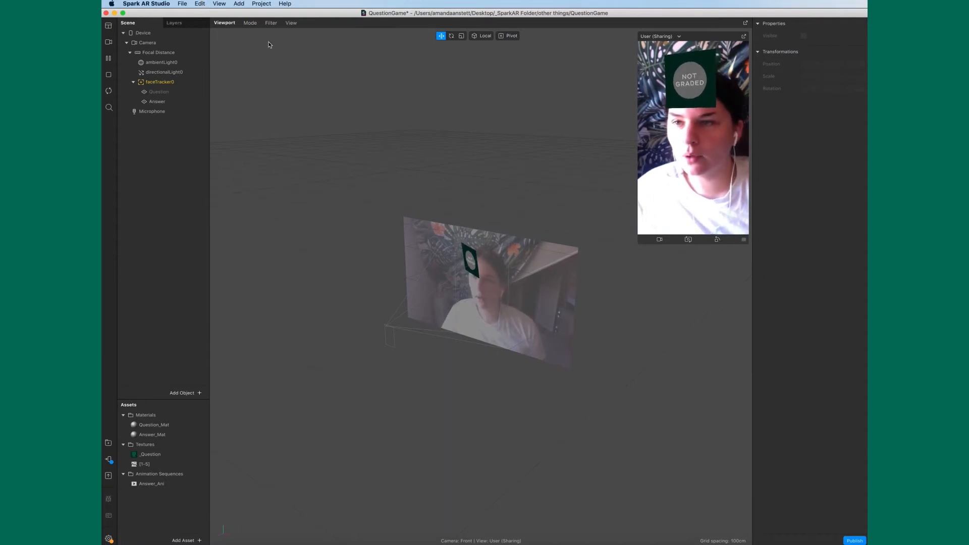
# - Show the Patch Editor and enlarge it to make room for building the patch graph
pyautogui.click(246, 5)
pyautogui.moveTo(222, 6)
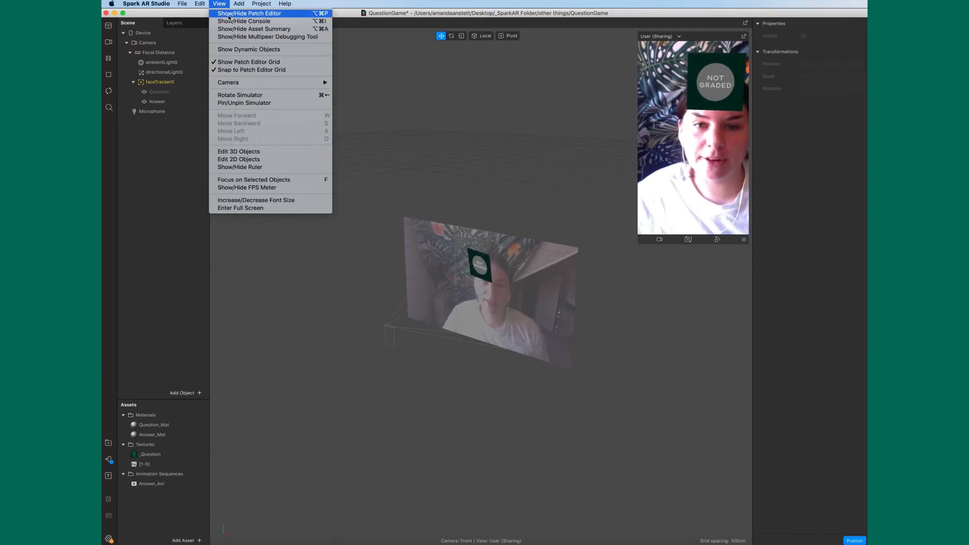
pyautogui.click(228, 15)
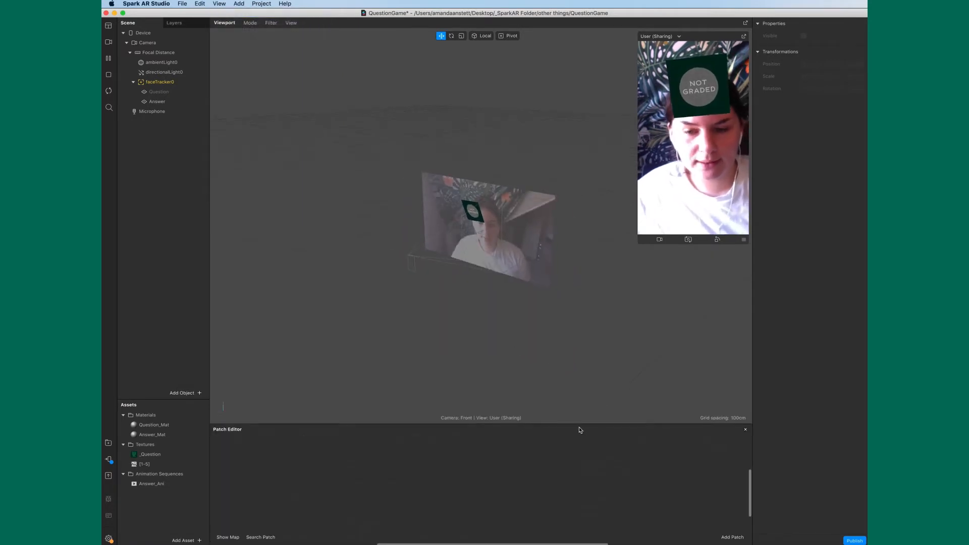
pyautogui.moveTo(579, 425); pyautogui.dragTo(586, 332)
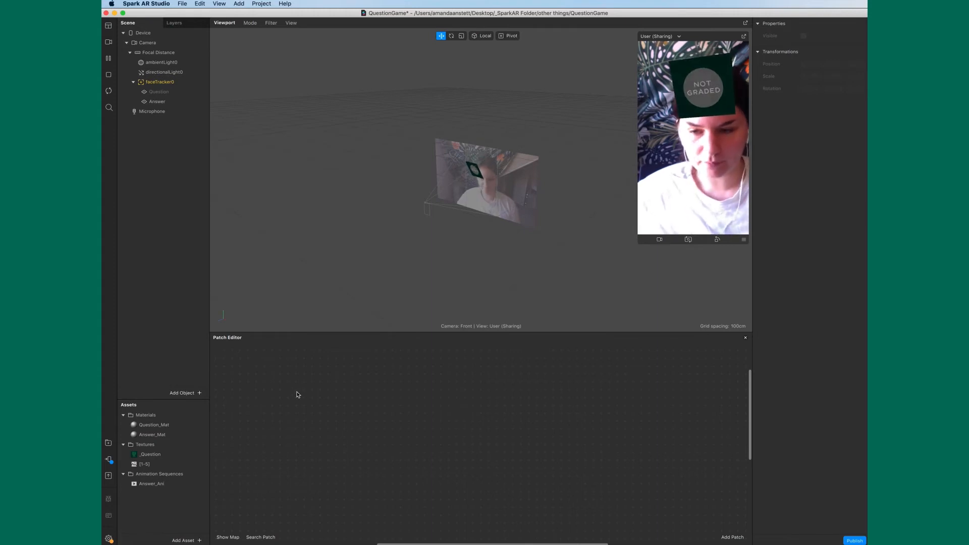
# - Add a Screen Tap patch to the empty patch graph
pyautogui.rightClick(349, 410)
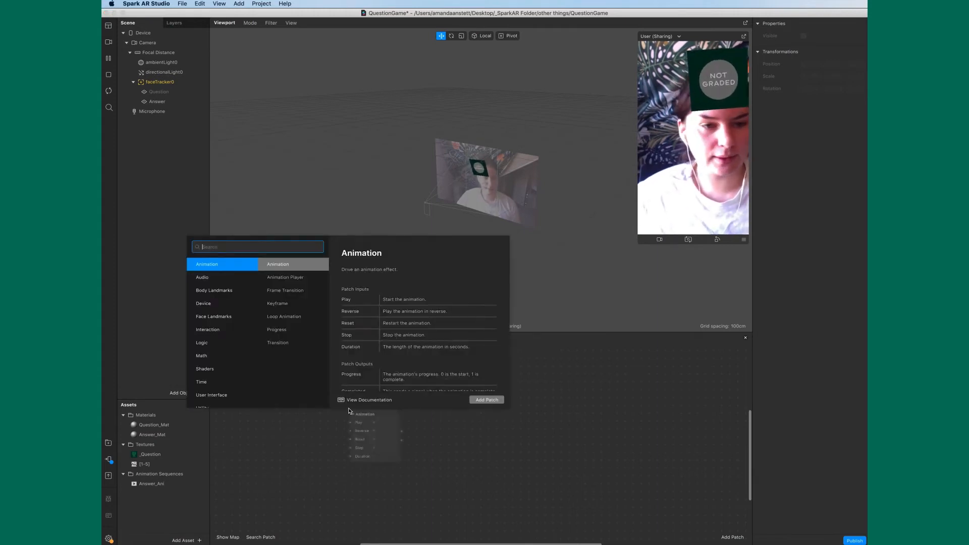
pyautogui.click(453, 431)
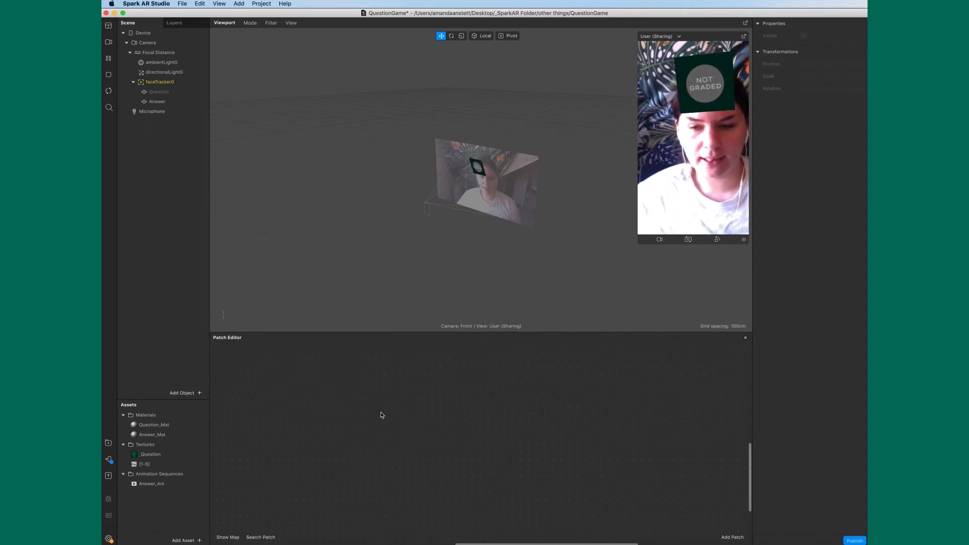
pyautogui.rightClick(367, 407)
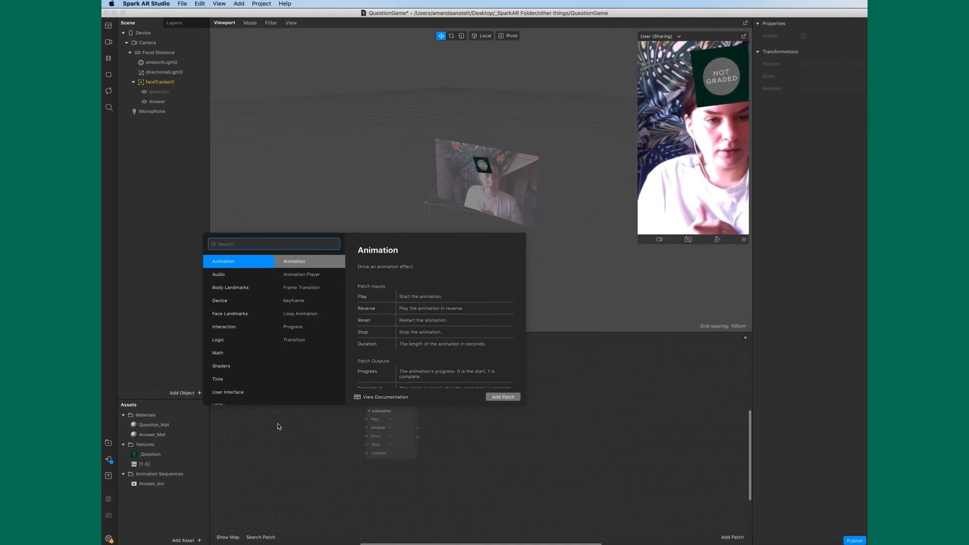
pyautogui.write('screen tap')
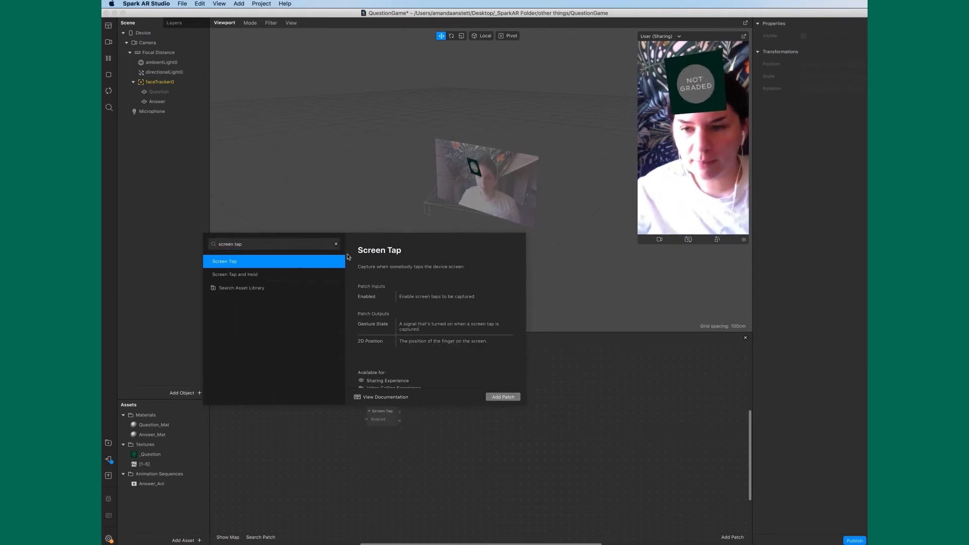
pyautogui.click(510, 398)
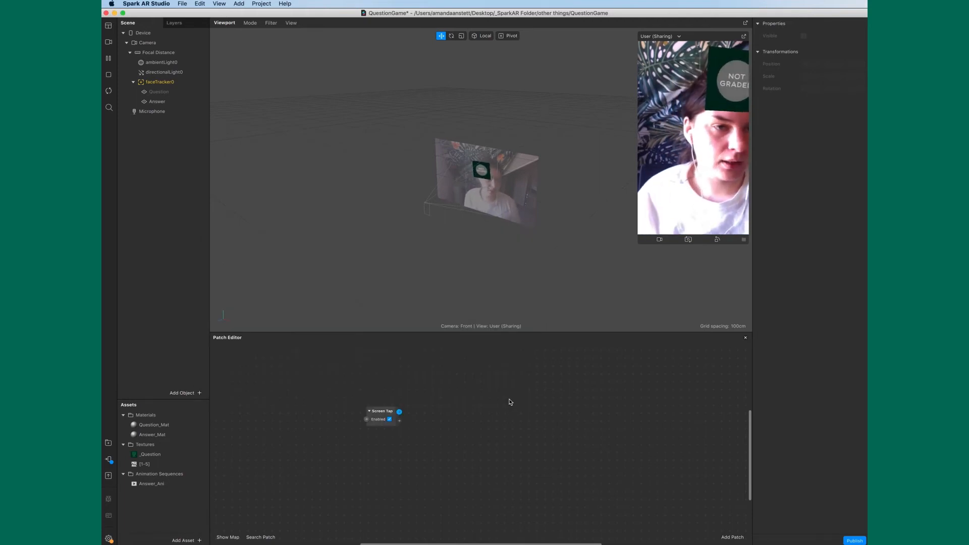
# - Add a Switch patch with its Flip input driven by the Screen Tap patch's gesture output
pyautogui.moveTo(399, 411); pyautogui.dragTo(427, 414)
pyautogui.write('switch')
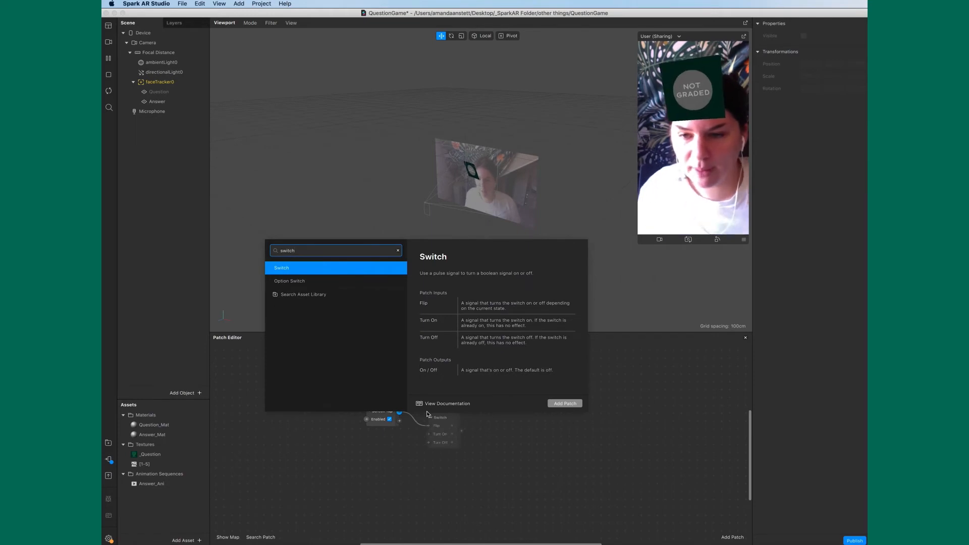
pyautogui.scroll(-1, 428, 414)
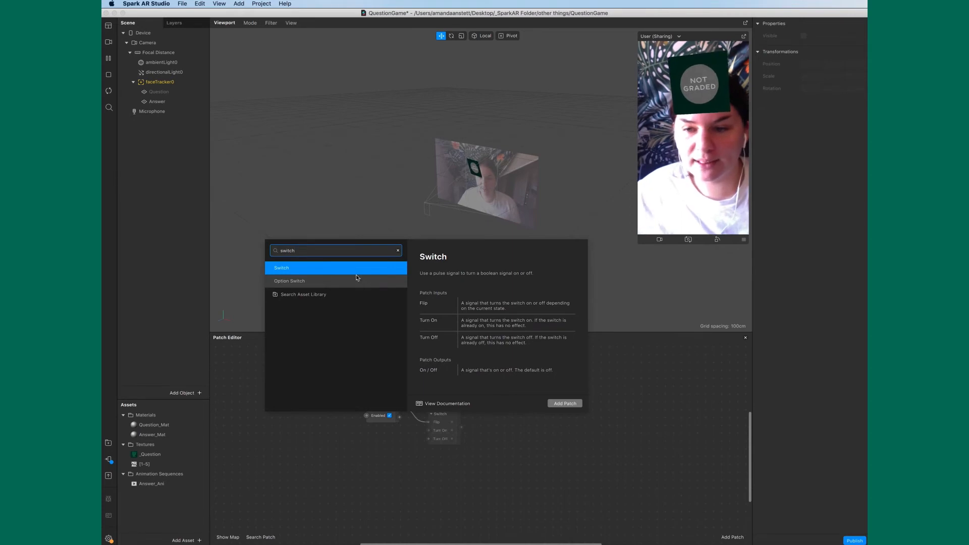
pyautogui.click(575, 403)
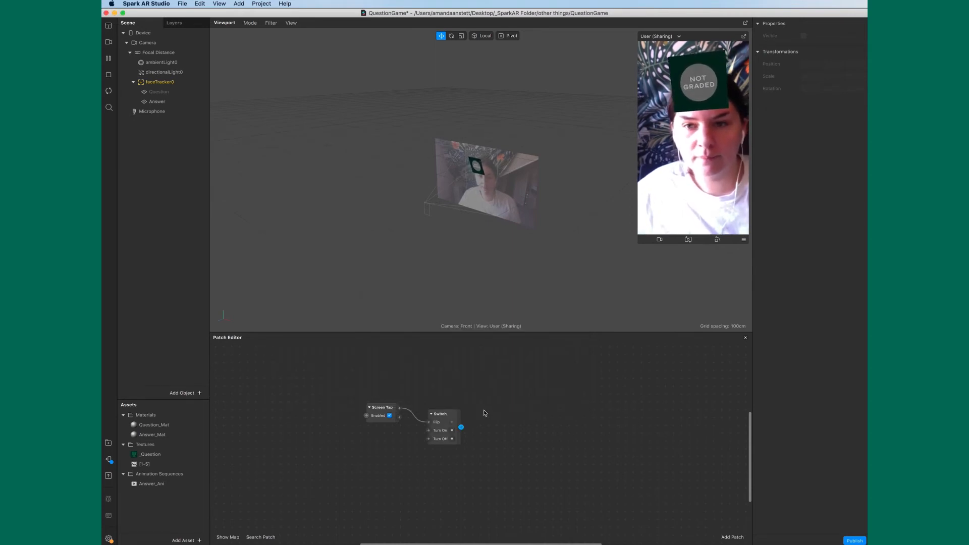
# - Add a Not patch fed by the Switch output and place it slightly above and beside the Switch patch
pyautogui.hscroll(2, 485, 413)
pyautogui.scroll(-2, 484, 413)
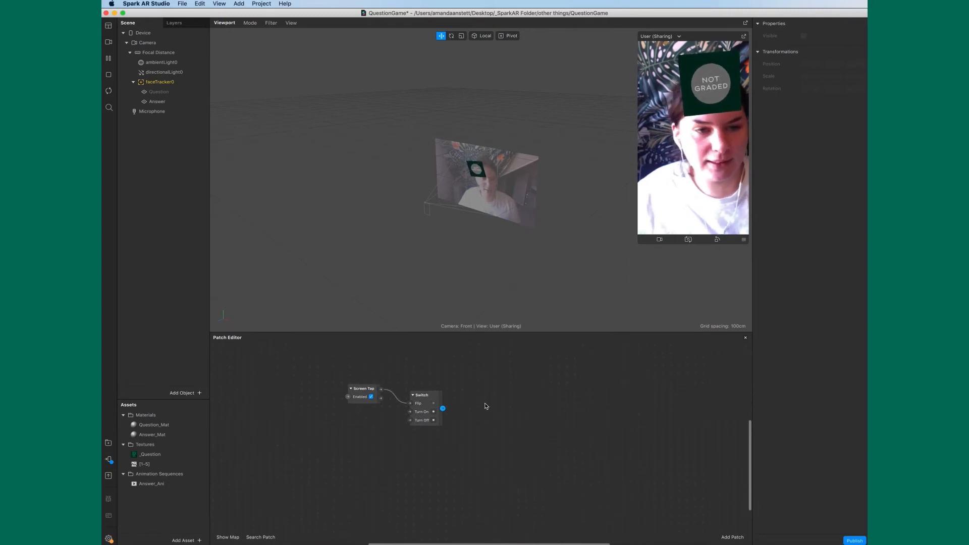
pyautogui.doubleClick(483, 400)
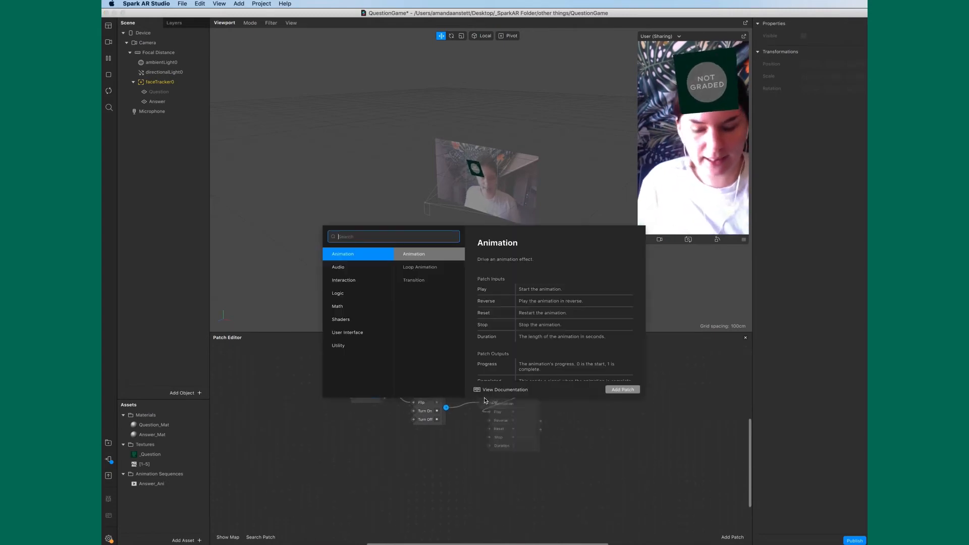
pyautogui.write('not')
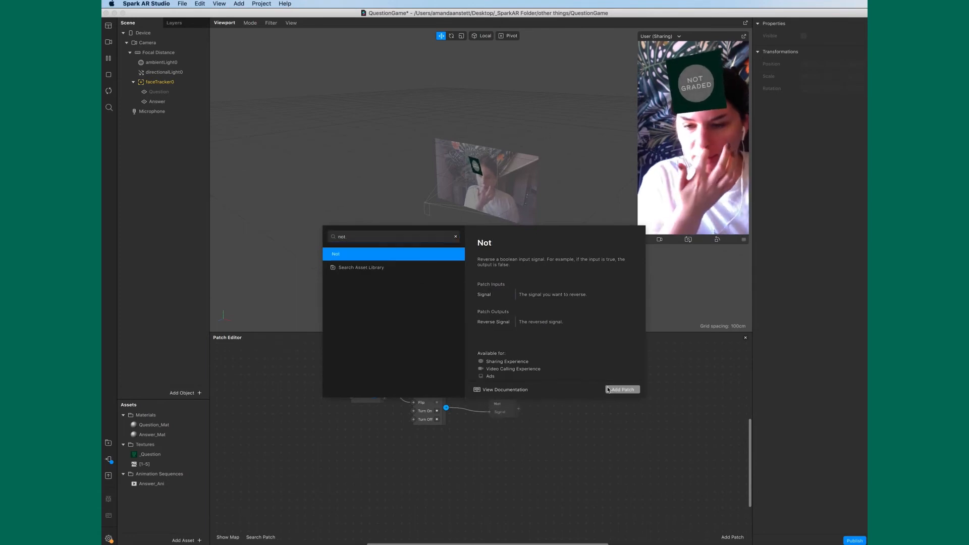
pyautogui.click(623, 389)
pyautogui.moveTo(509, 408); pyautogui.dragTo(502, 390)
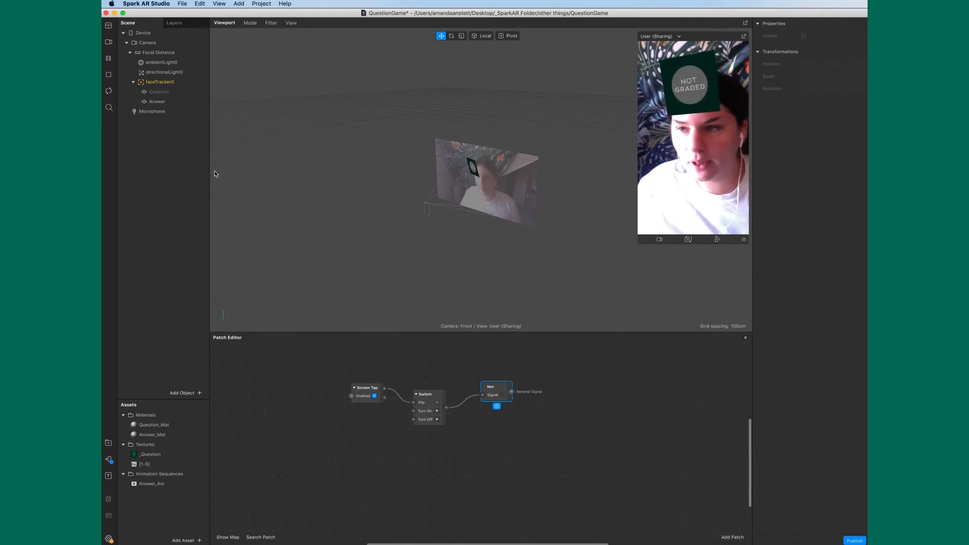
# - Create Visible property patches for the Question and Answer planes, placing Question beside the Not patch and Answer below it
pyautogui.click(159, 91)
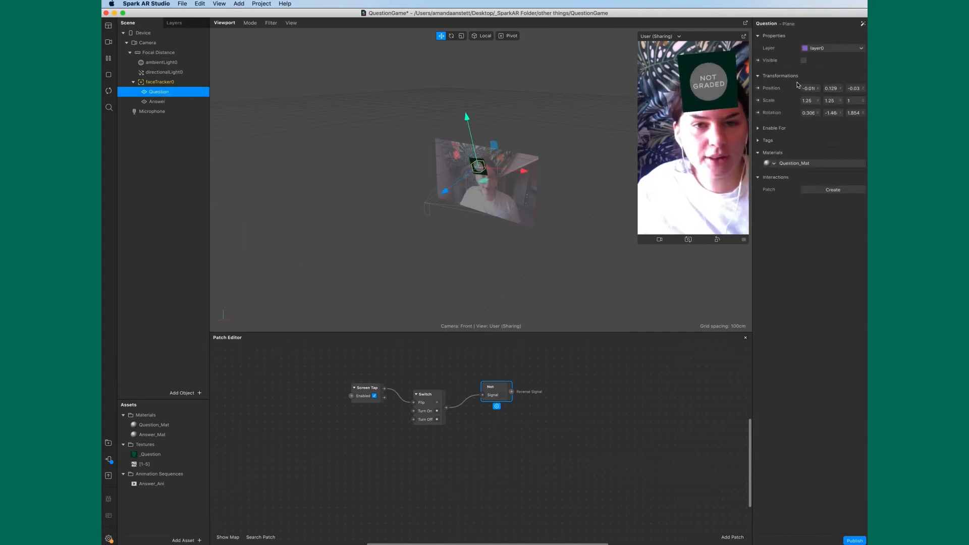
pyautogui.click(757, 60)
pyautogui.moveTo(500, 447); pyautogui.dragTo(559, 384)
pyautogui.click(171, 102)
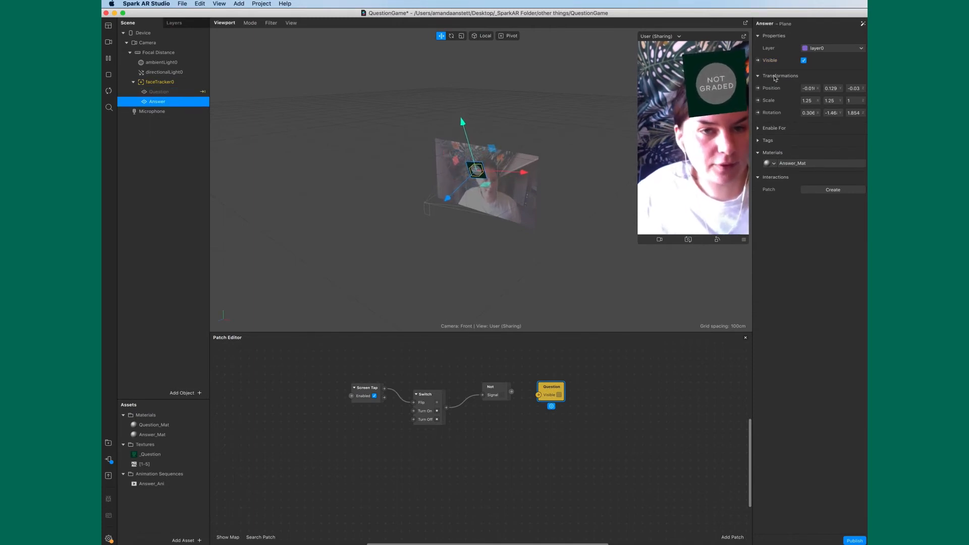
pyautogui.click(758, 60)
pyautogui.moveTo(505, 447); pyautogui.dragTo(556, 439)
pyautogui.click(603, 449)
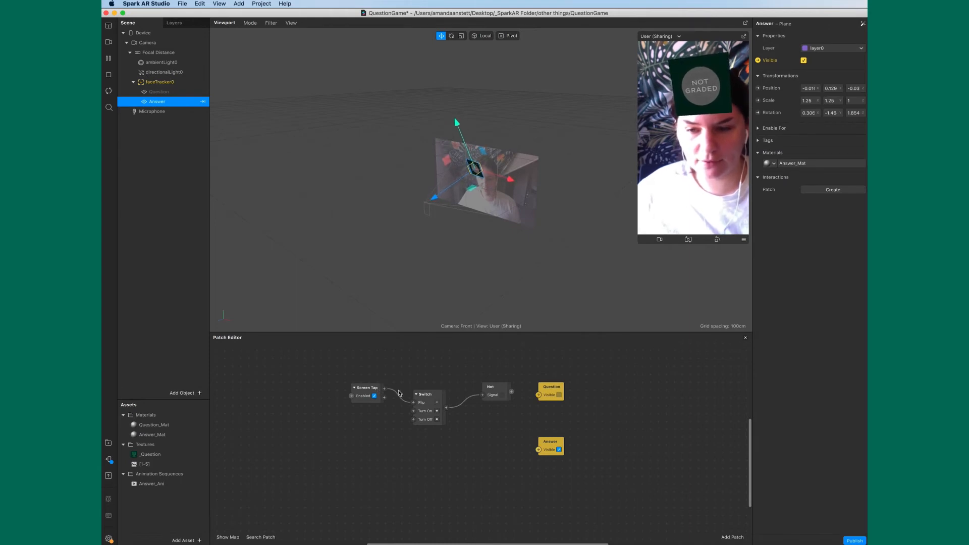
# - Rewire Screen Tap through Switch and Not to the Question's Visible input, and connect Switch directly to the Answer's Visible input
pyautogui.moveTo(413, 402); pyautogui.dragTo(398, 413)
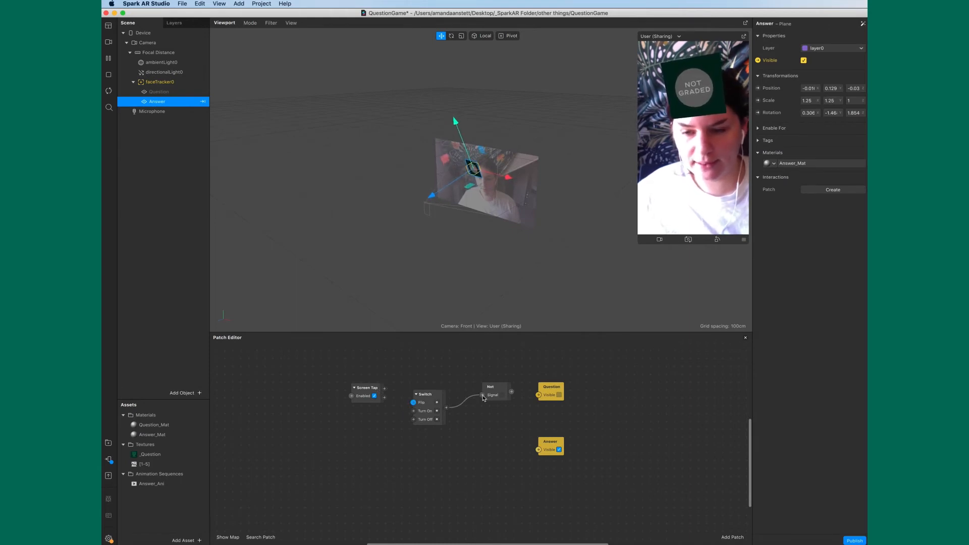
pyautogui.moveTo(483, 397); pyautogui.dragTo(493, 471)
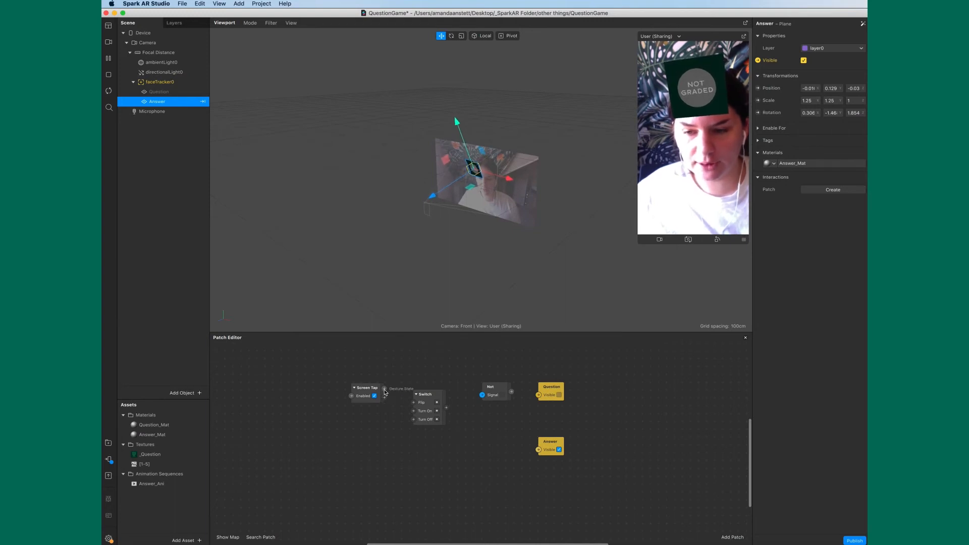
pyautogui.moveTo(384, 390); pyautogui.dragTo(539, 395)
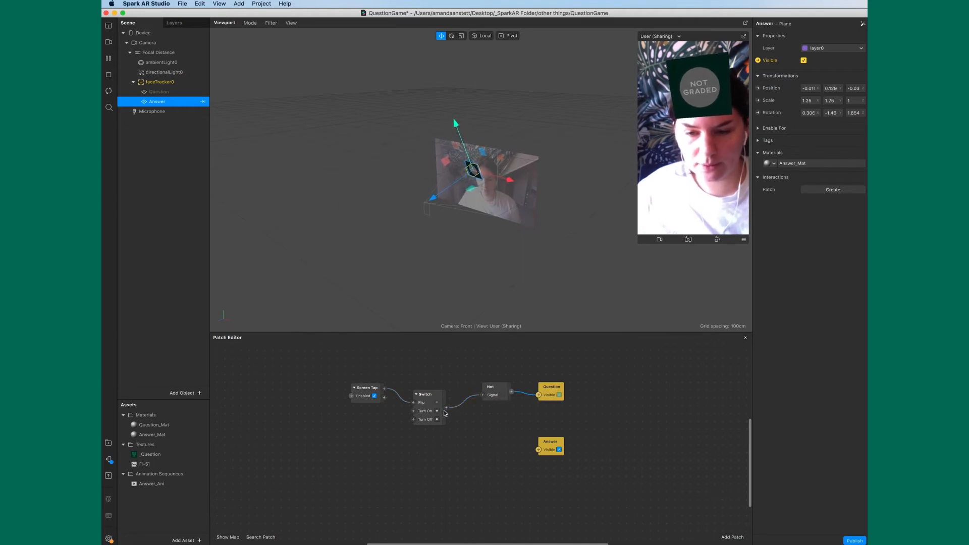
pyautogui.moveTo(446, 408); pyautogui.dragTo(539, 449)
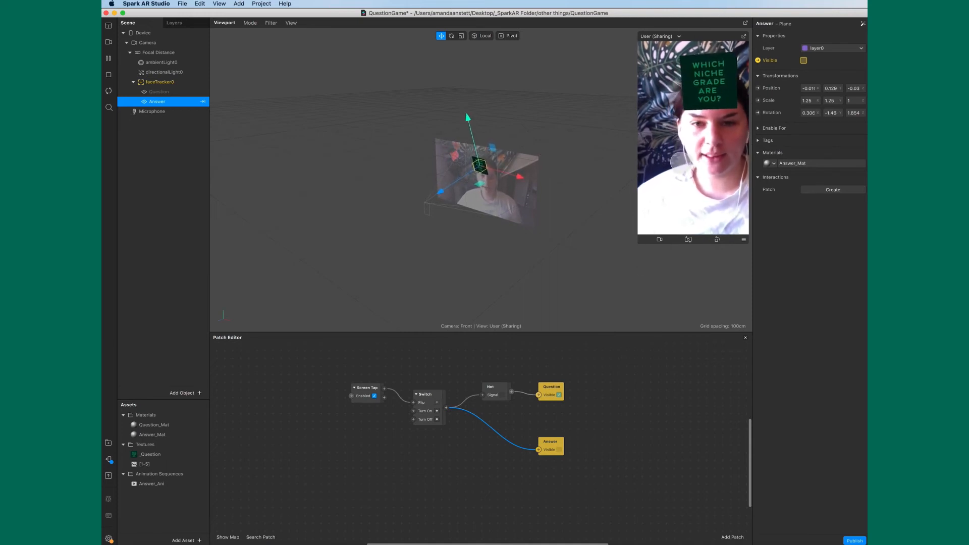
# - Test the Question and Answer switching with simulated screen taps in the preview, using Simulate Touch
pyautogui.click(700, 129)
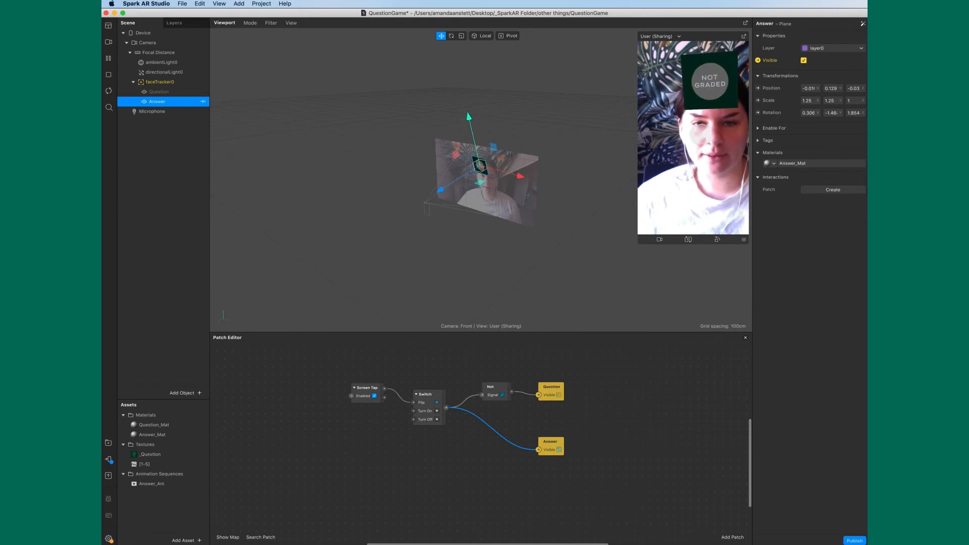
pyautogui.click(702, 133)
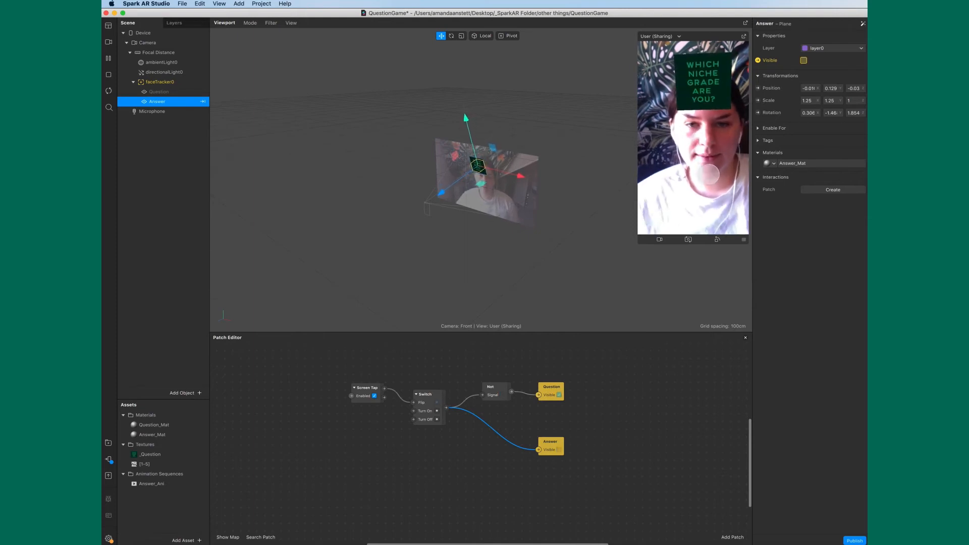
pyautogui.click(744, 240)
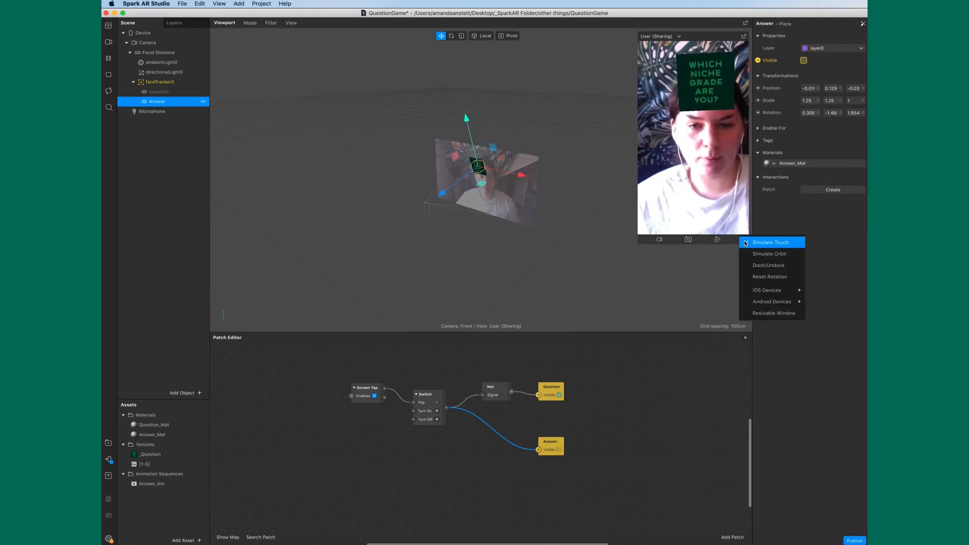
pyautogui.click(772, 242)
pyautogui.click(682, 133)
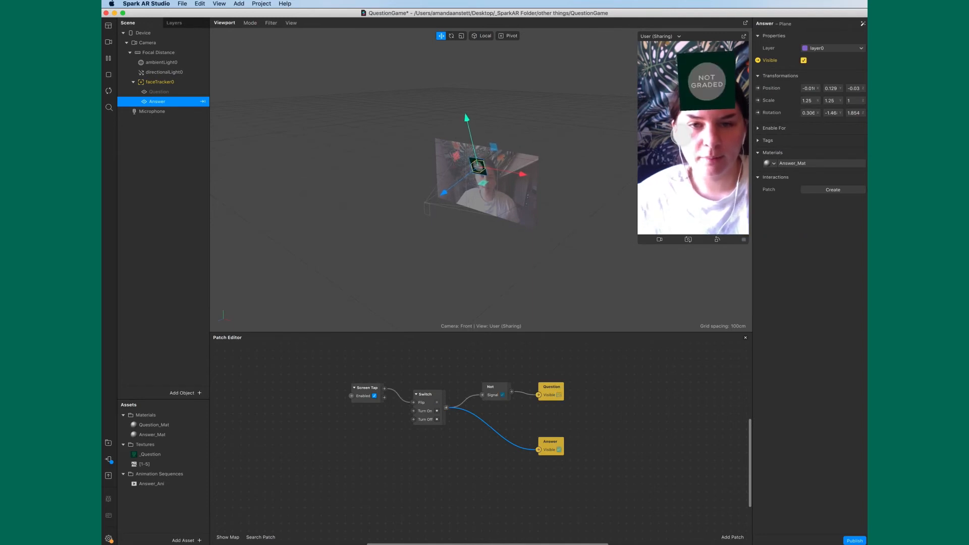
pyautogui.click(683, 134)
pyautogui.click(682, 134)
pyautogui.click(682, 134)
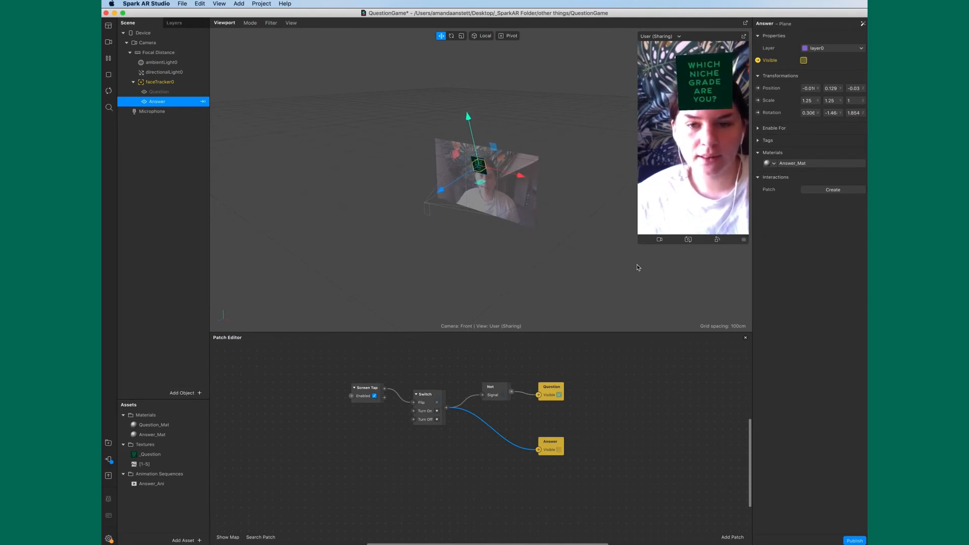
# - Enlarge the preview and check the Question and Answer swap with repeated simulated taps
pyautogui.moveTo(638, 245); pyautogui.dragTo(589, 328)
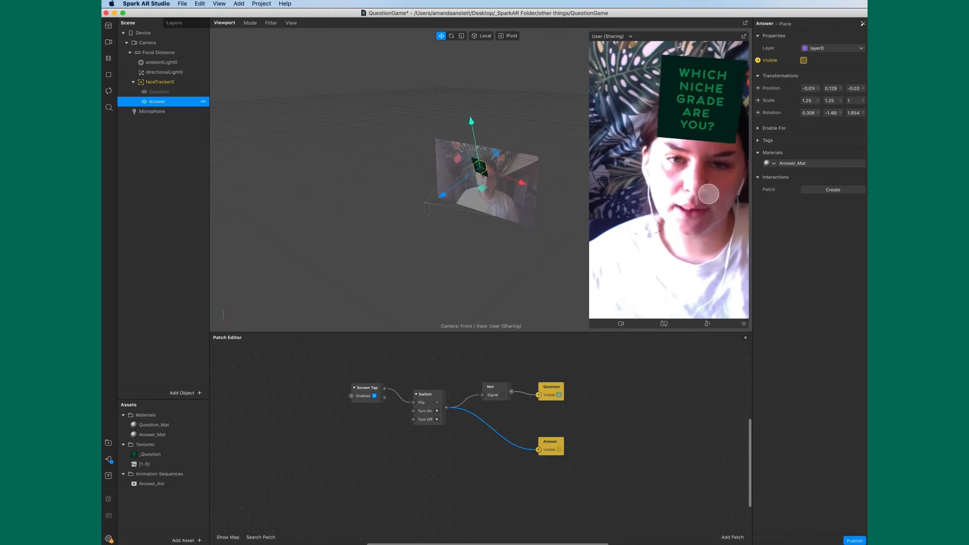
pyautogui.click(699, 168)
pyautogui.click(698, 168)
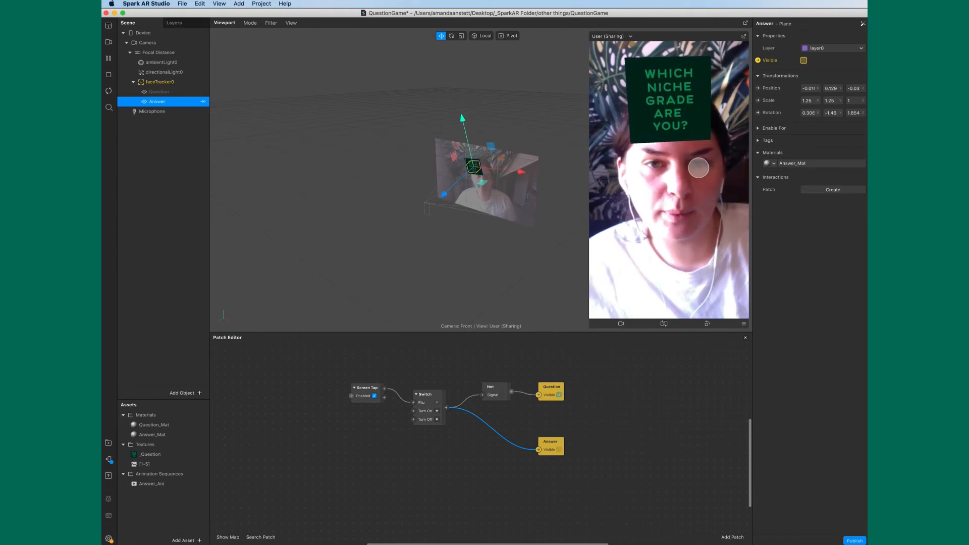
pyautogui.click(698, 168)
pyautogui.click(699, 168)
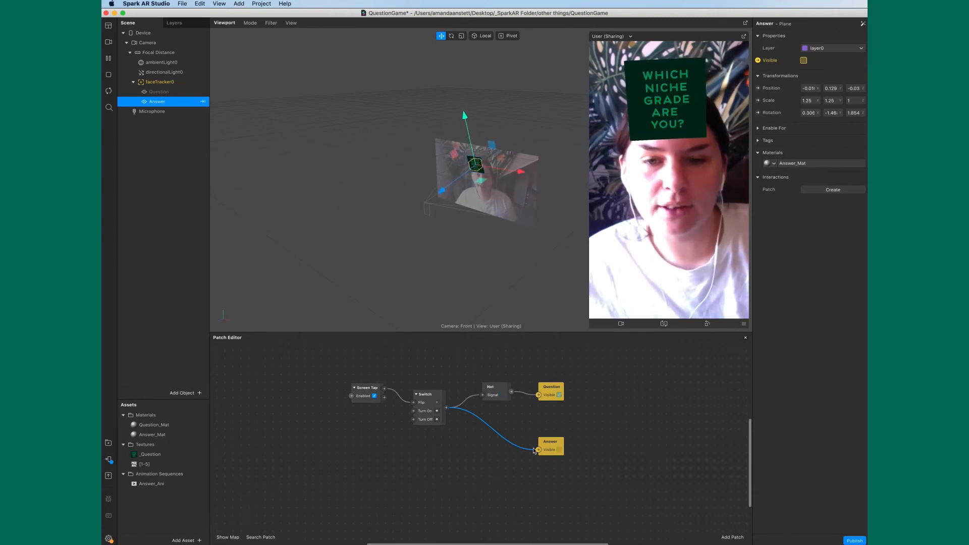
# - Shrink the preview again, deselect the patches and retest the tap interaction on the face
pyautogui.click(594, 332)
pyautogui.moveTo(594, 331); pyautogui.dragTo(624, 268)
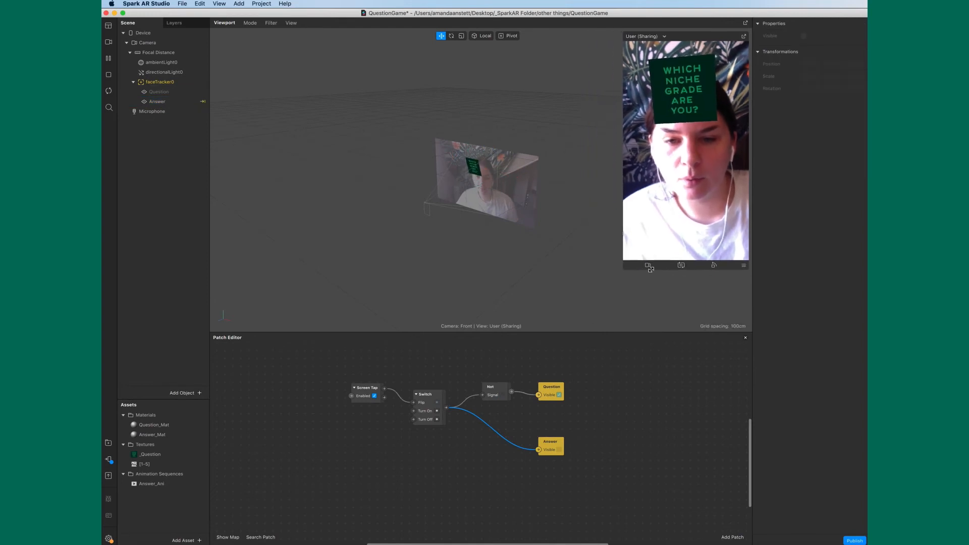
pyautogui.click(626, 412)
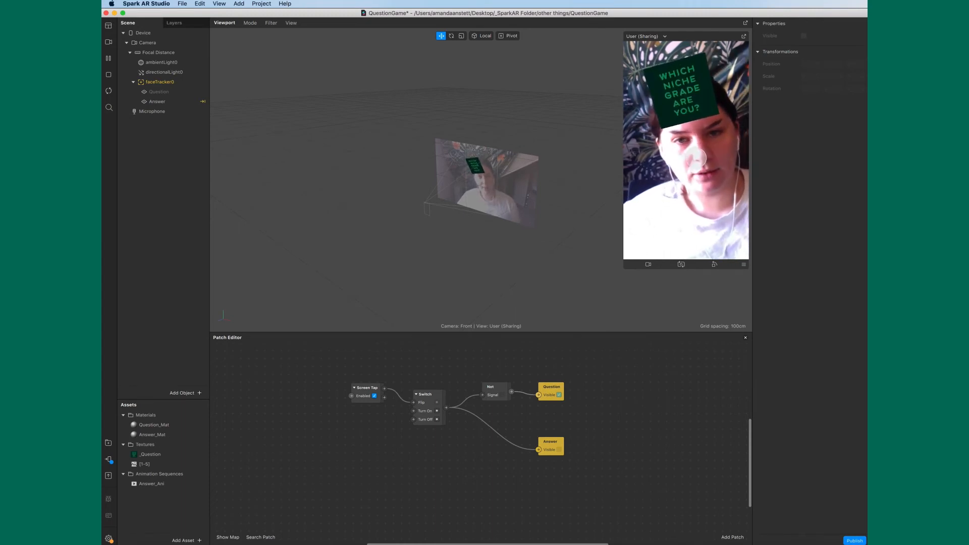
pyautogui.click(696, 158)
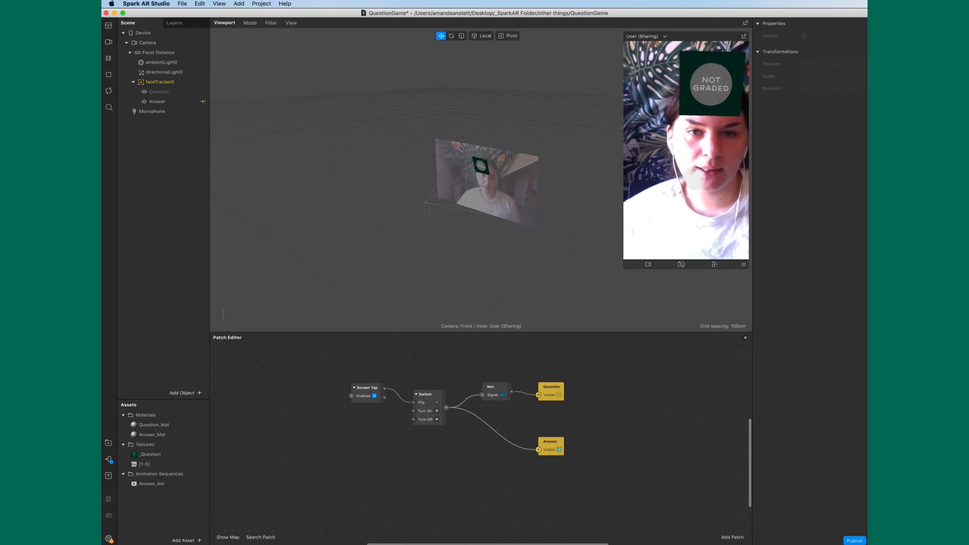
pyautogui.click(696, 178)
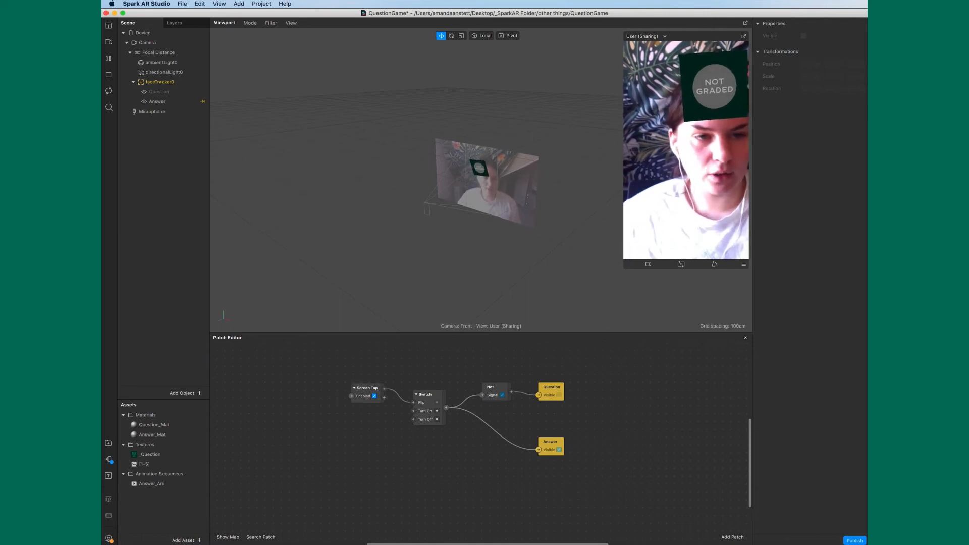
# - Enlarge the Patch Editor to make free space below the existing patch graph
pyautogui.scroll(-3, 590, 439)
pyautogui.hscroll(-5, 540, 440)
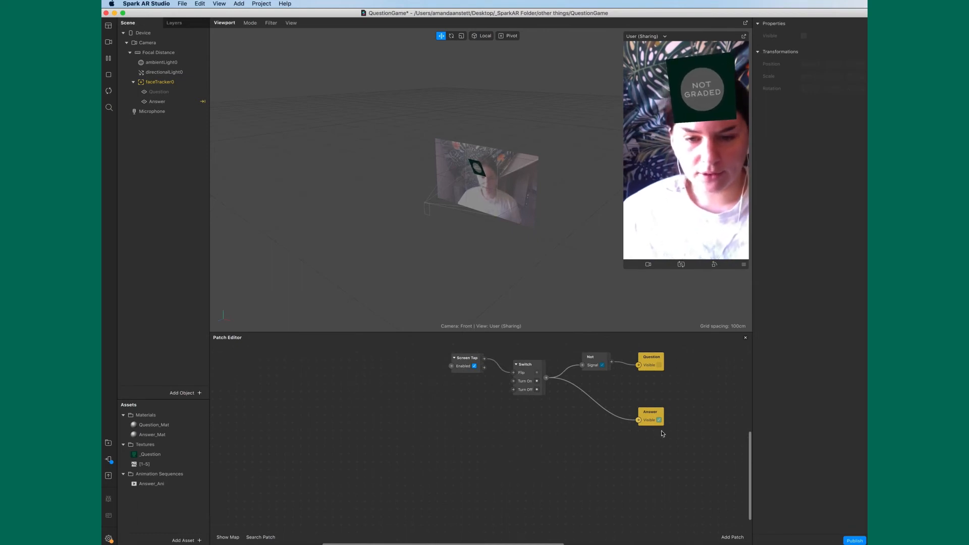
pyautogui.scroll(-1, 636, 454)
pyautogui.hscroll(-1, 636, 455)
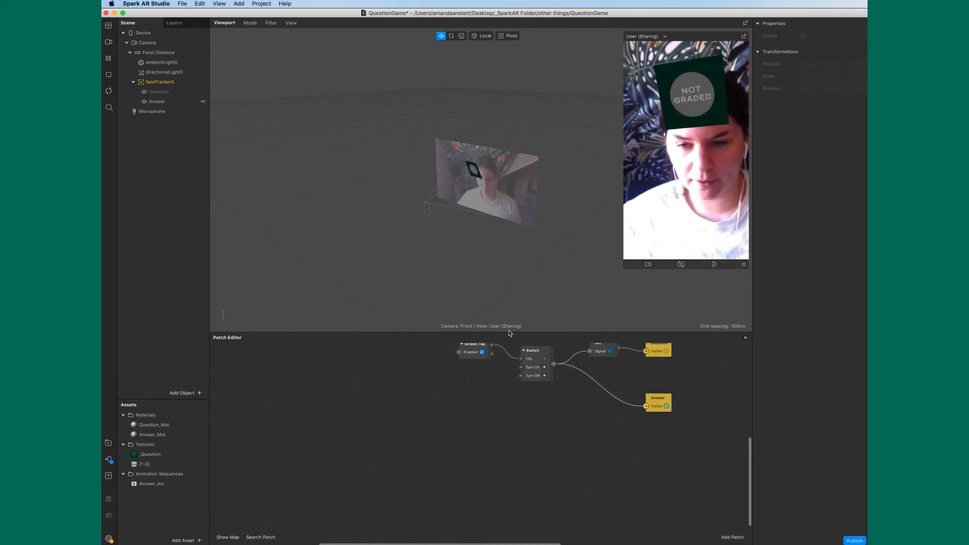
pyautogui.moveTo(510, 333); pyautogui.dragTo(513, 277)
pyautogui.hscroll(5, 502, 457)
pyautogui.scroll(2, 502, 456)
pyautogui.hscroll(-5, 502, 457)
pyautogui.scroll(-1, 502, 456)
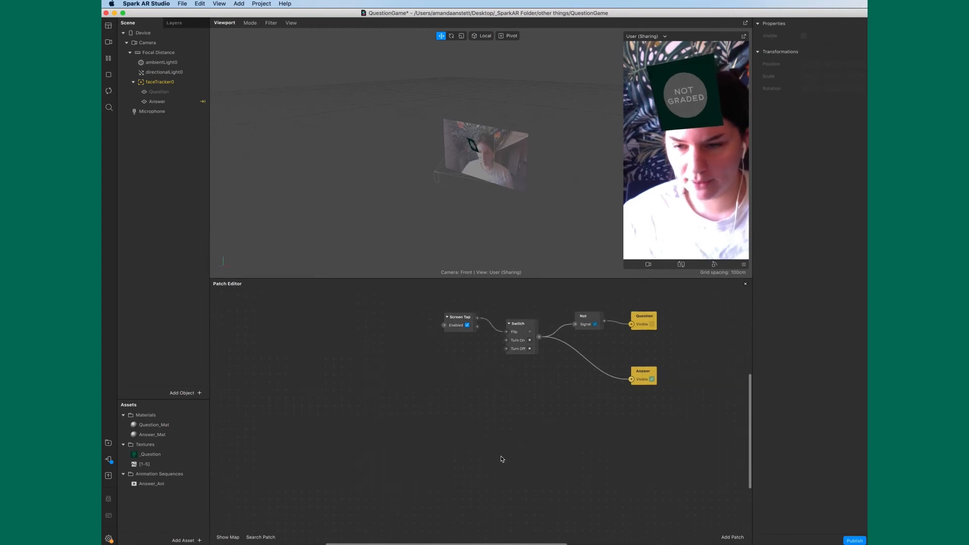
# - Add a Loop Animation patch and place it below and to the left of the Screen Tap patch
pyautogui.doubleClick(368, 420)
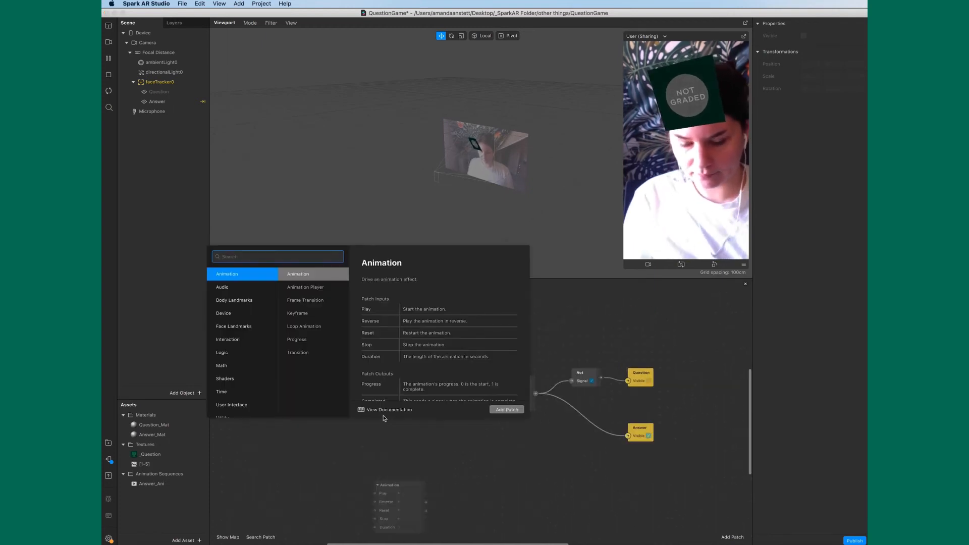
pyautogui.write('animati')
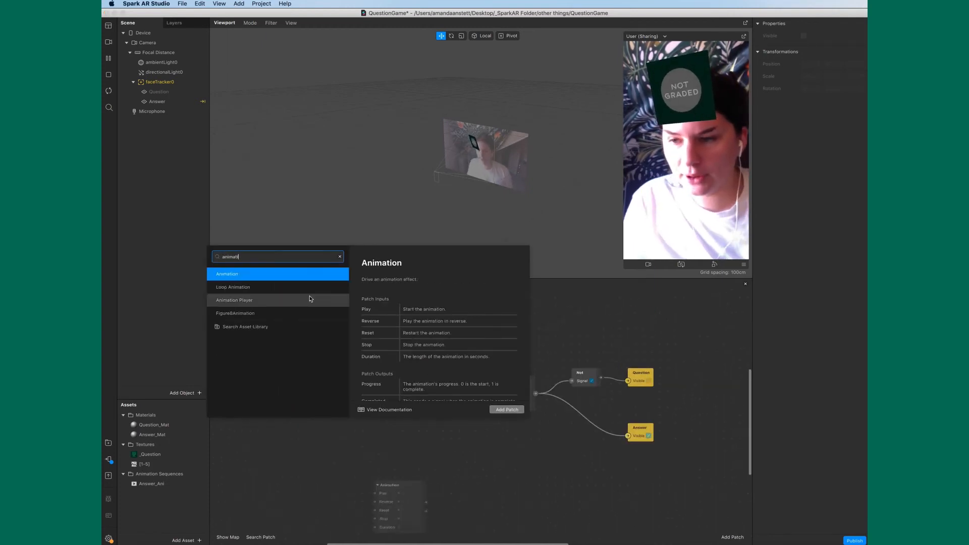
pyautogui.click(263, 289)
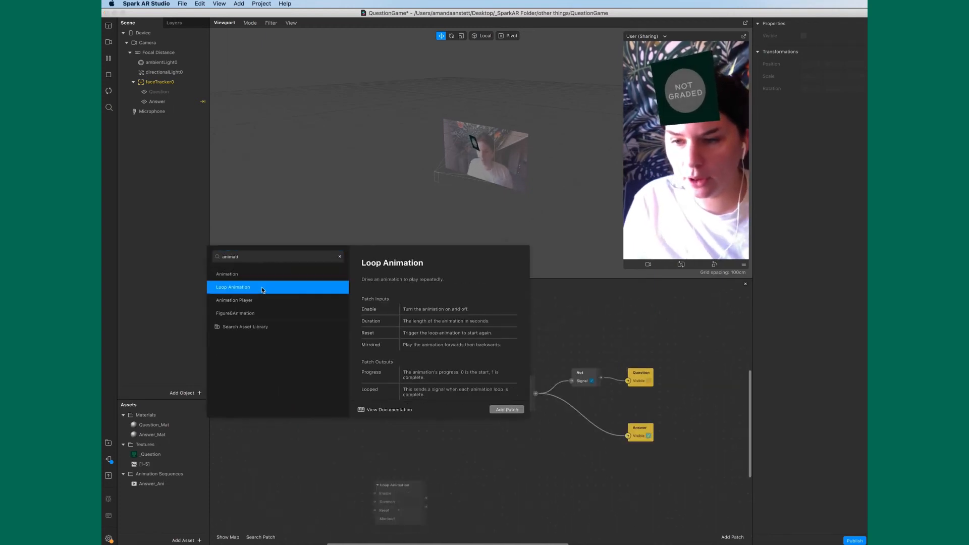
pyautogui.click(506, 410)
pyautogui.moveTo(424, 487); pyautogui.dragTo(397, 459)
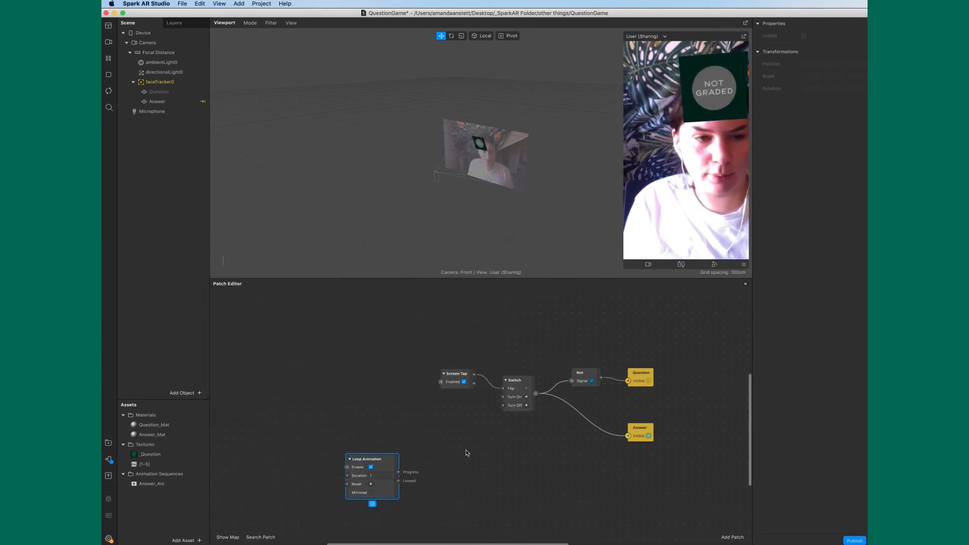
# - Add a Random patch and place it beside the Loop Animation patch
pyautogui.rightClick(441, 465)
pyautogui.write('ra')
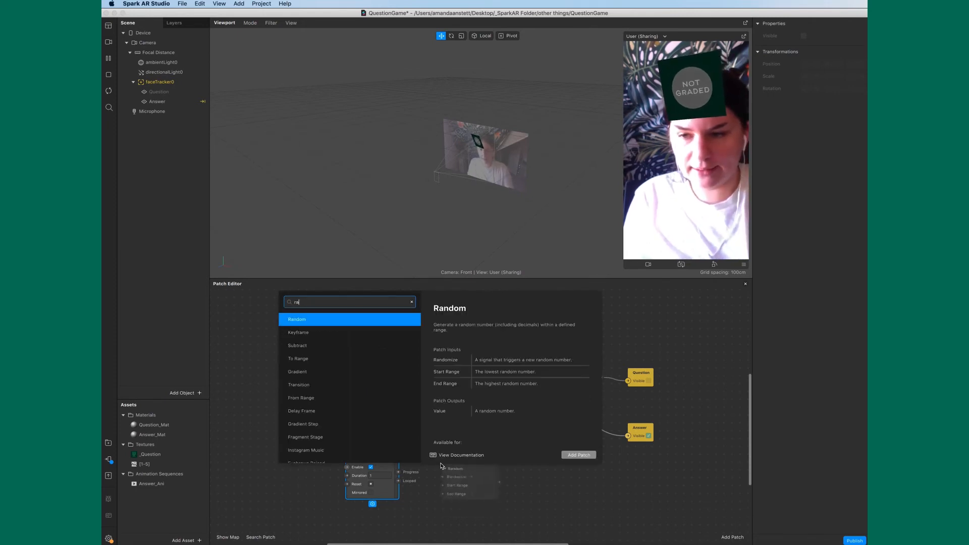
pyautogui.write('n')
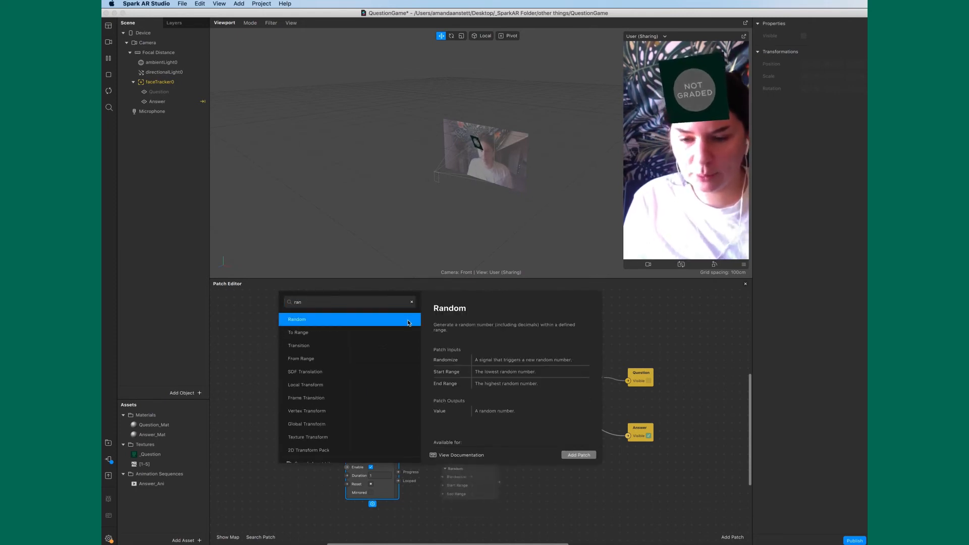
pyautogui.click(585, 455)
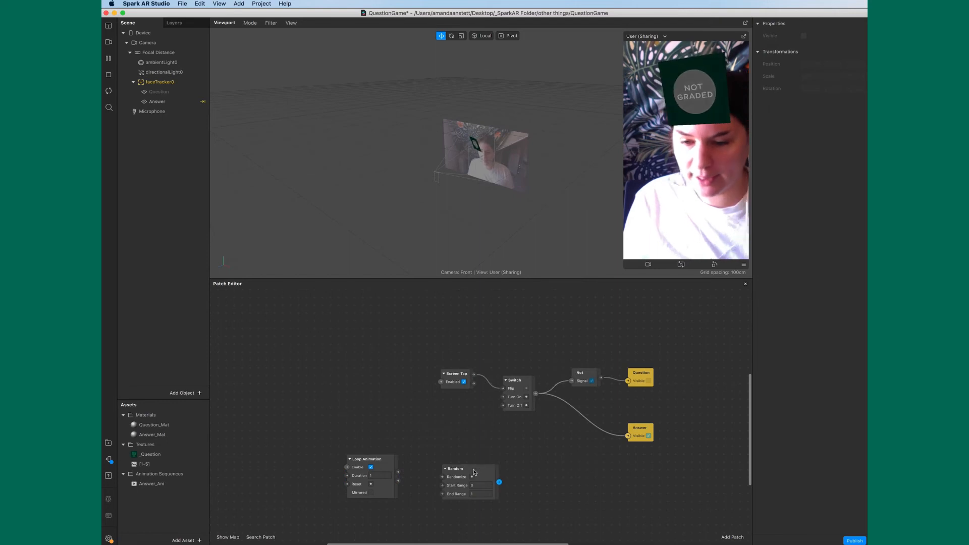
pyautogui.click(474, 472)
# - Add a Round patch and line it up after the Random patch
pyautogui.scroll(-2, 525, 471)
pyautogui.hscroll(2, 525, 471)
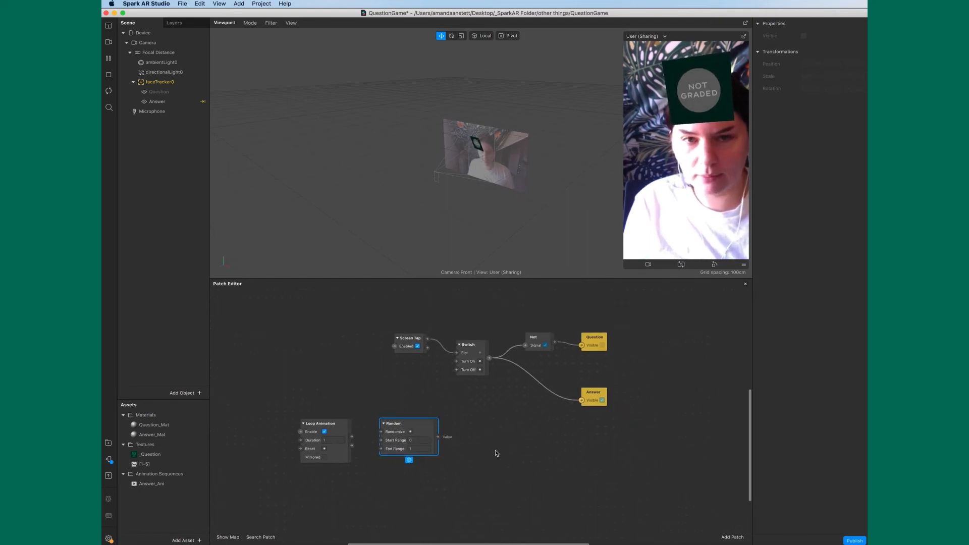
pyautogui.doubleClick(468, 445)
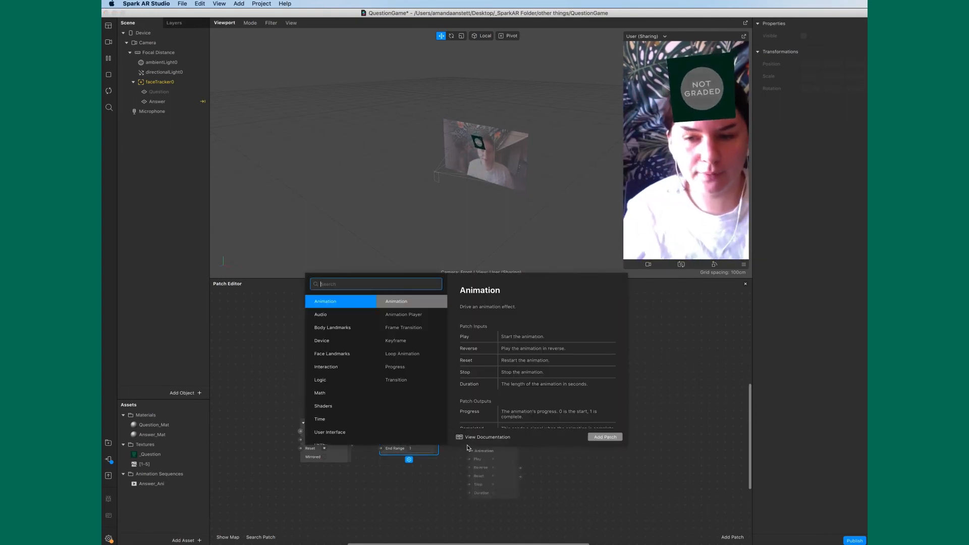
pyautogui.write('round')
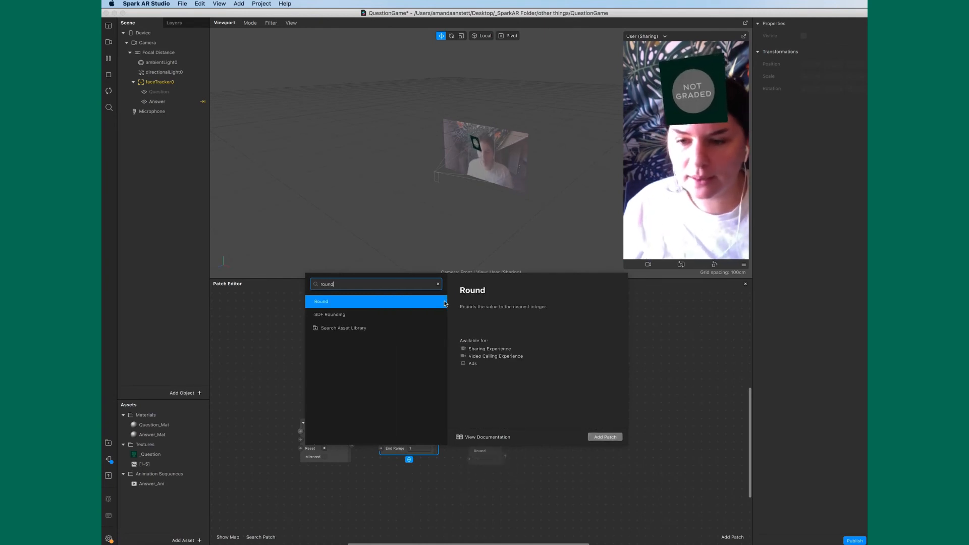
pyautogui.click(605, 437)
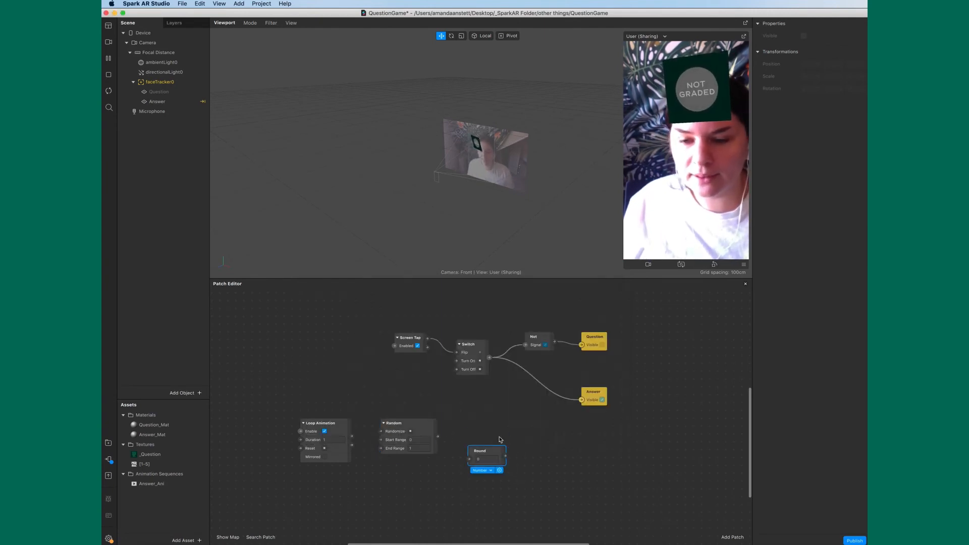
pyautogui.hscroll(5, 499, 436)
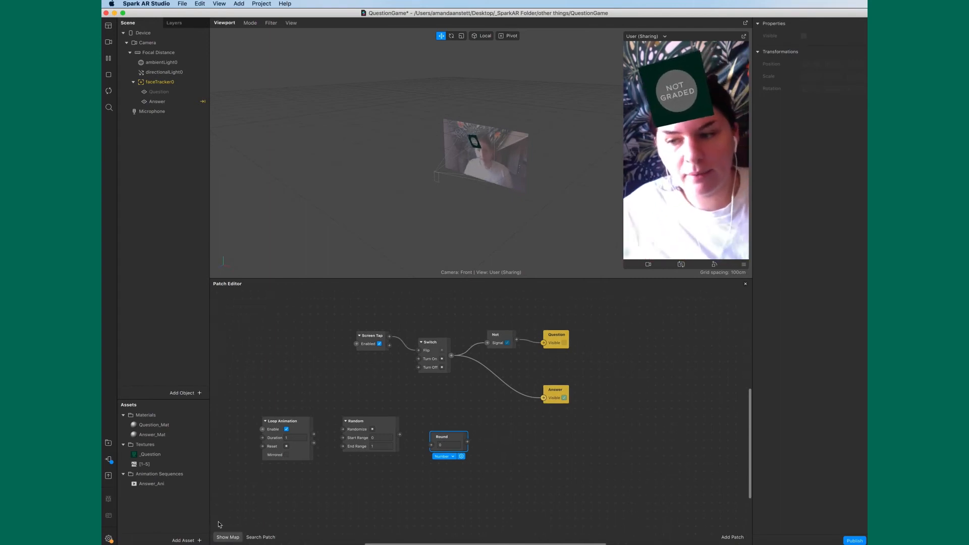
# - Create a patch for the Current Frame of the Answer_Ani animation sequence and place it after the Round patch
pyautogui.click(159, 486)
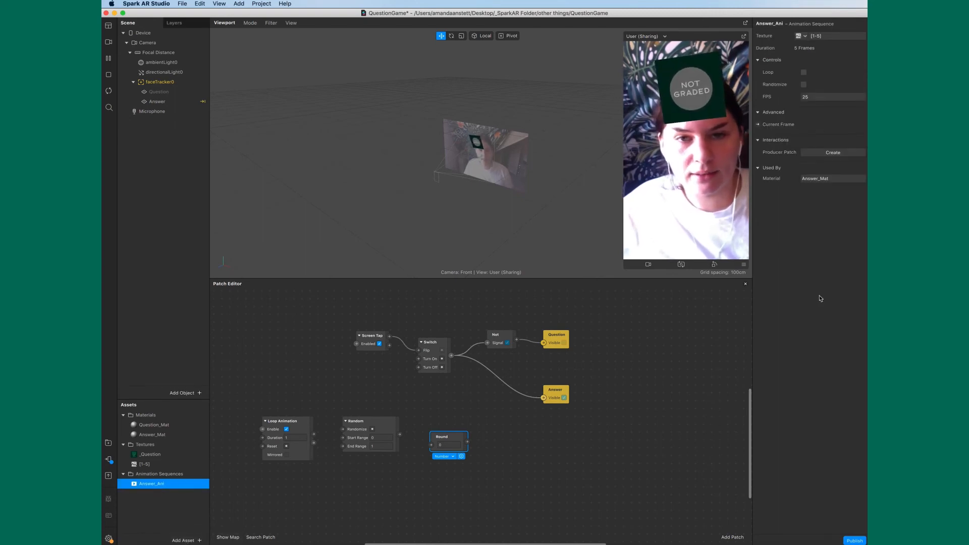
pyautogui.click(758, 125)
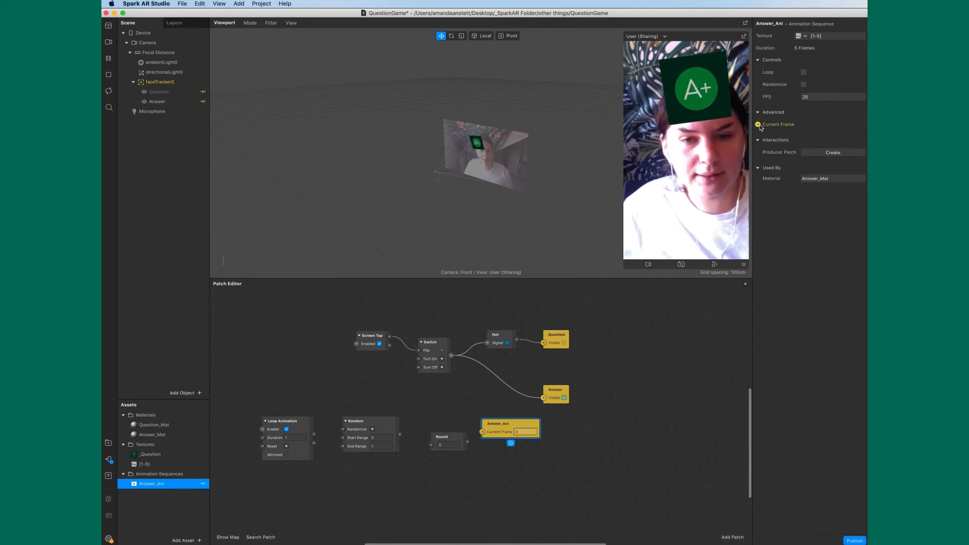
pyautogui.moveTo(526, 431); pyautogui.dragTo(540, 444)
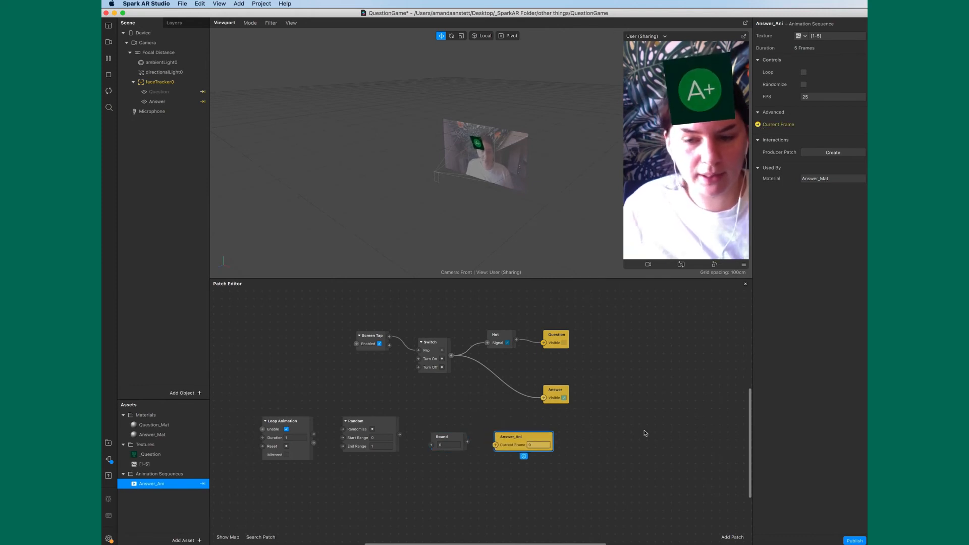
pyautogui.hscroll(-3, 645, 432)
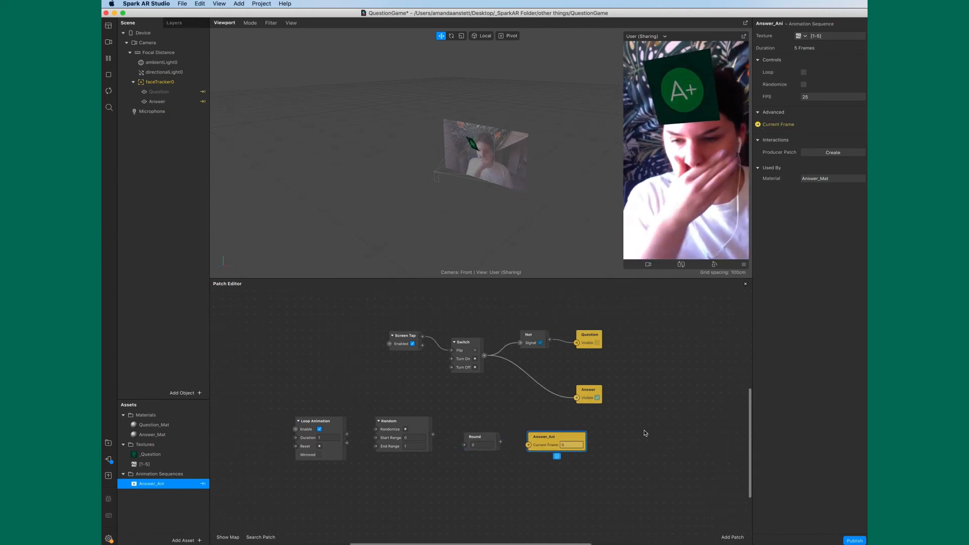
pyautogui.click(696, 389)
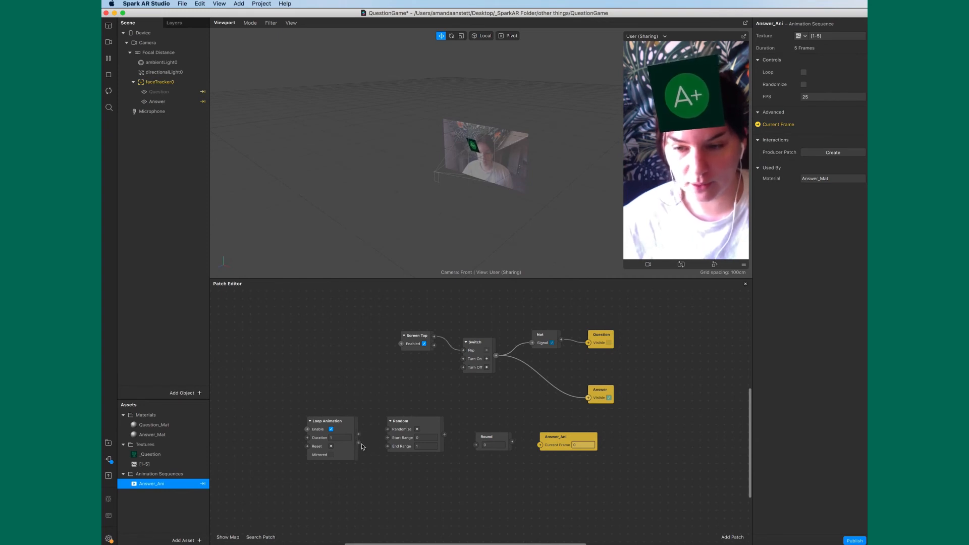
# - Wire Loop Animation's Looped output through Random's Randomize input and Round into Answer_Ani's Current Frame, and connect Switch to Loop Animation's Enable
pyautogui.moveTo(358, 443); pyautogui.dragTo(390, 433)
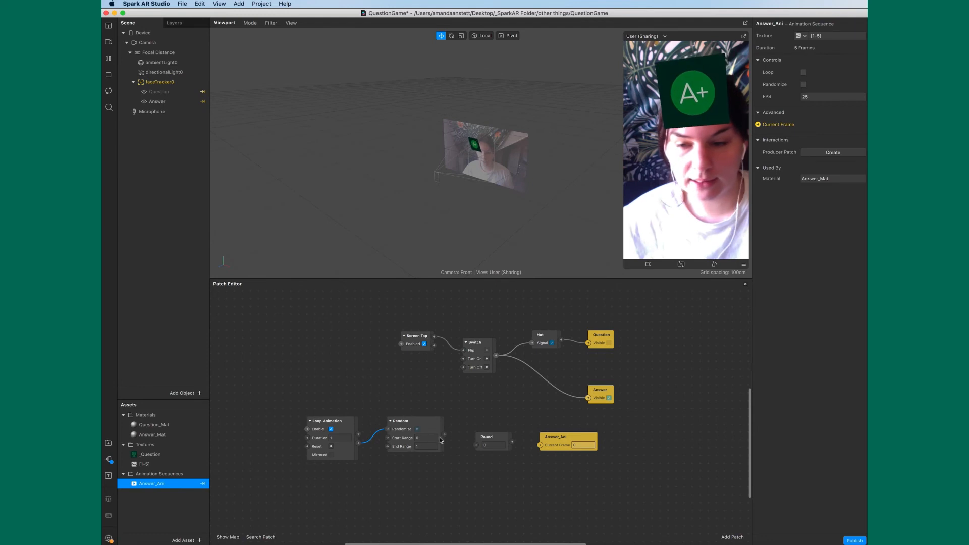
pyautogui.moveTo(444, 434); pyautogui.dragTo(475, 445)
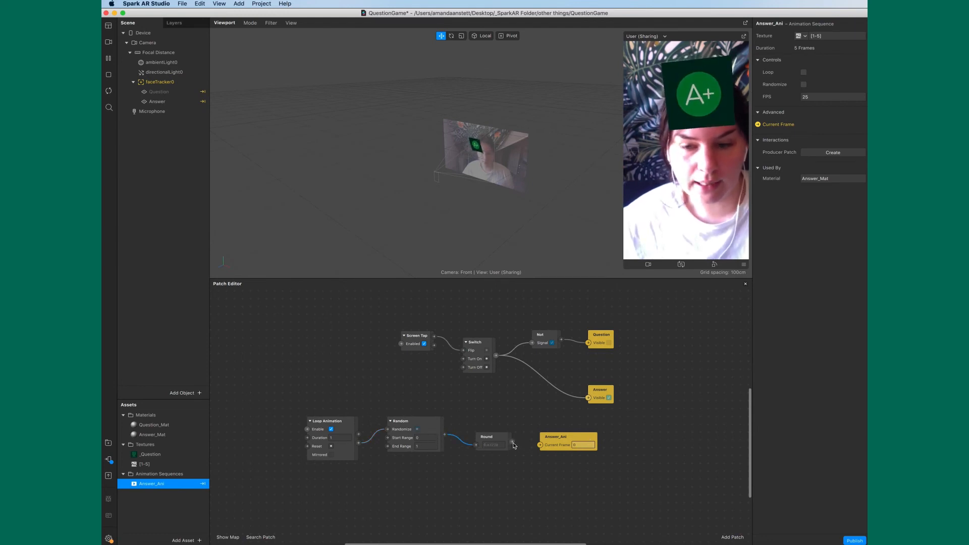
pyautogui.moveTo(512, 442); pyautogui.dragTo(541, 445)
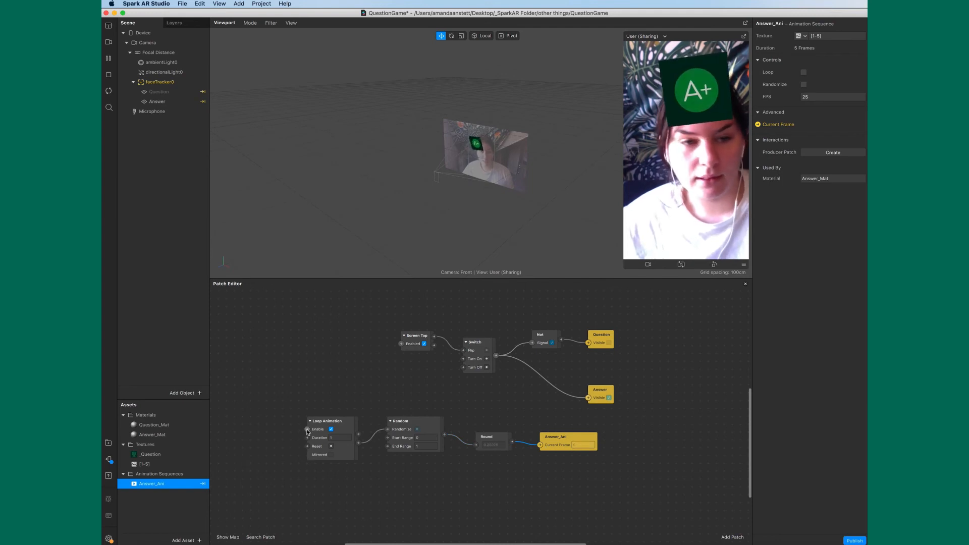
pyautogui.moveTo(307, 429); pyautogui.dragTo(497, 356)
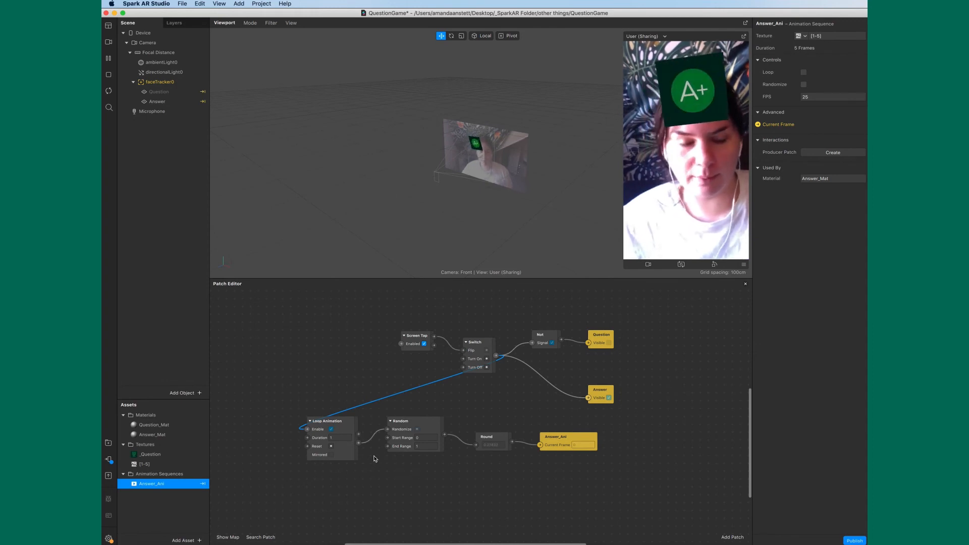
# - Set the Loop Animation duration to 0.05 and the Random patch's End Range to 5
pyautogui.moveTo(352, 422); pyautogui.dragTo(322, 443)
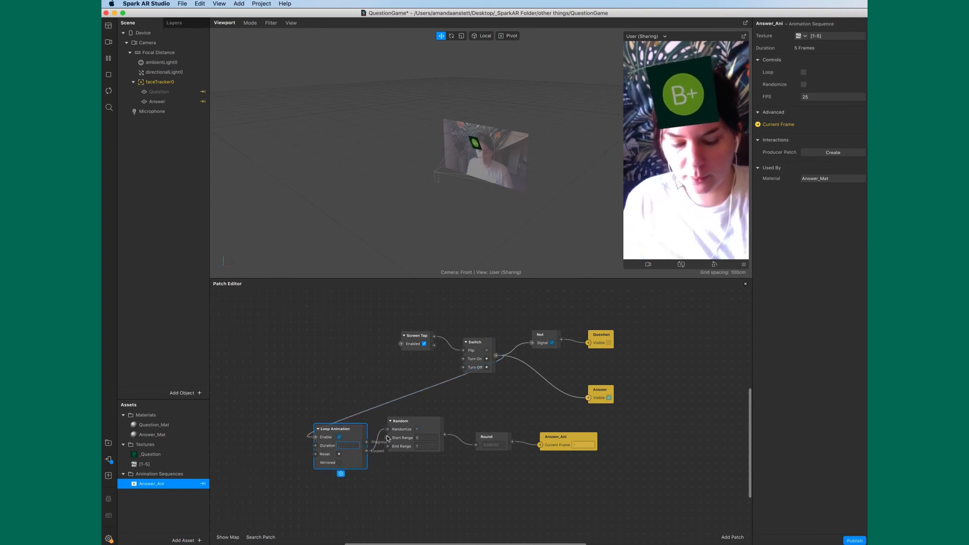
pyautogui.press('Return')
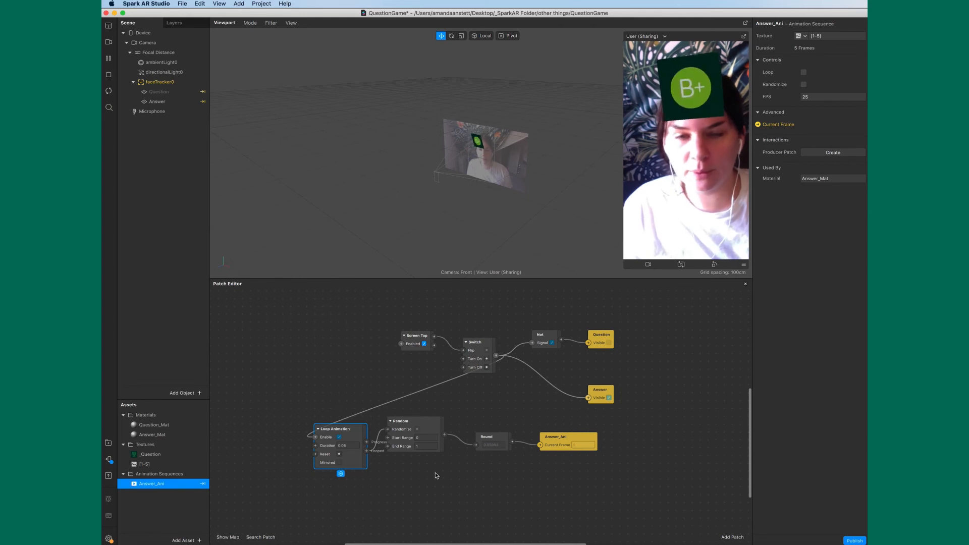
pyautogui.click(418, 446)
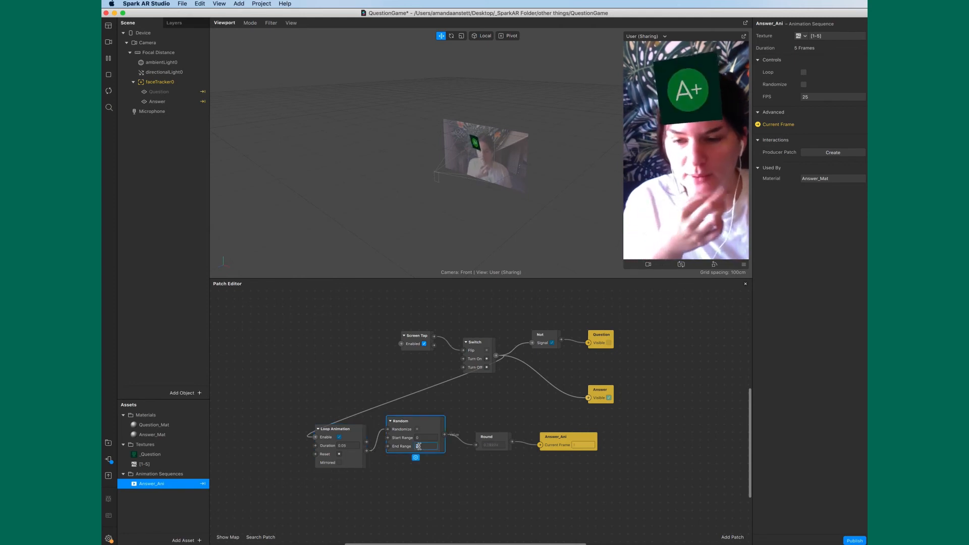
pyautogui.click(418, 446)
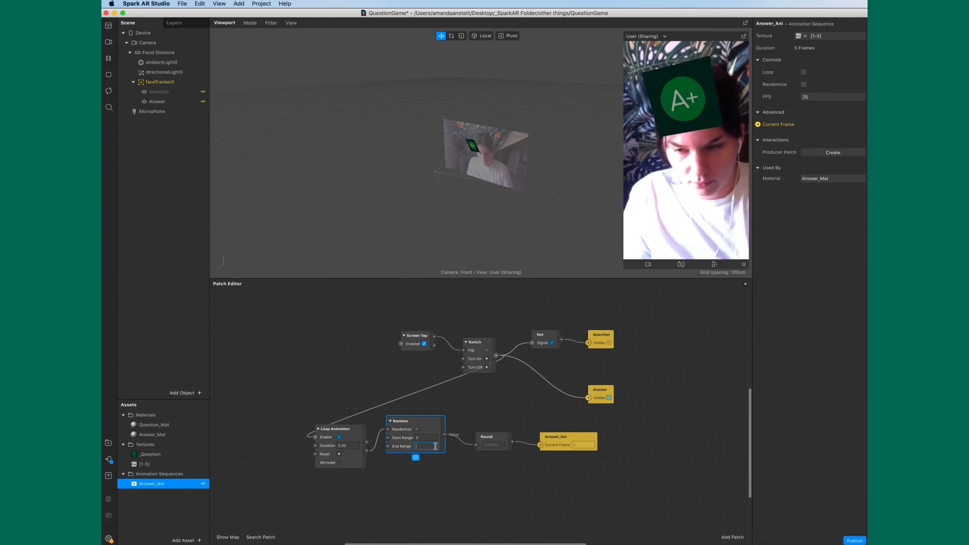
pyautogui.press('Return')
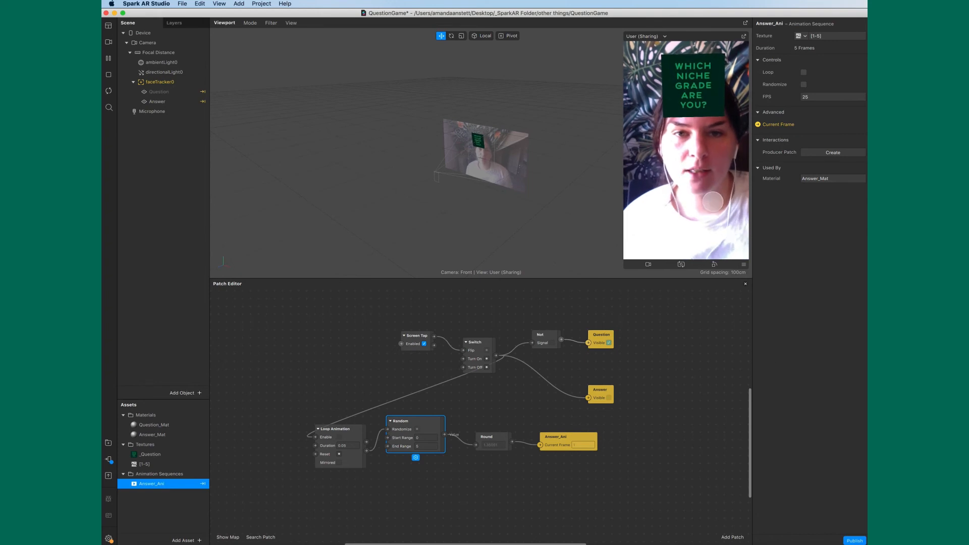
# - Simulate screen taps in the preview to test the swap between the question and a random answer
pyautogui.click(711, 180)
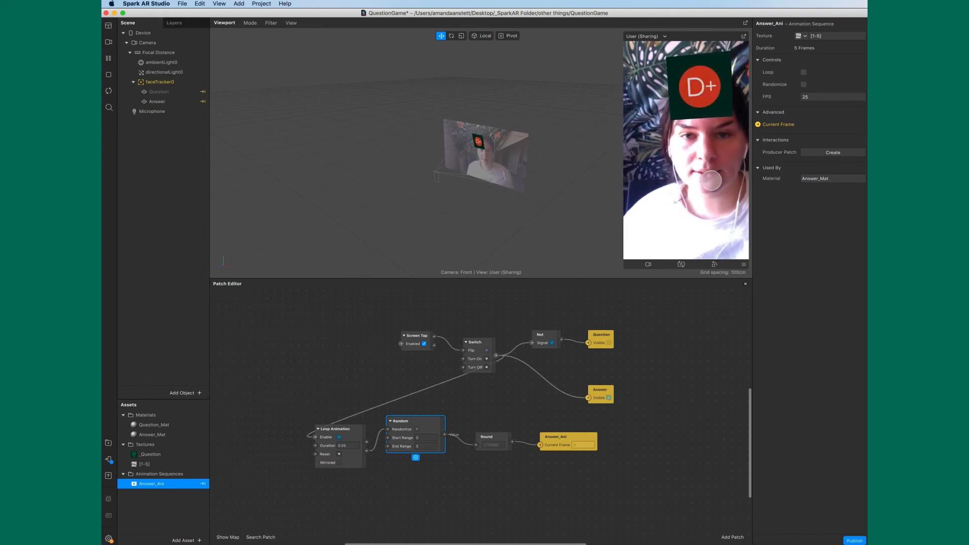
pyautogui.click(706, 198)
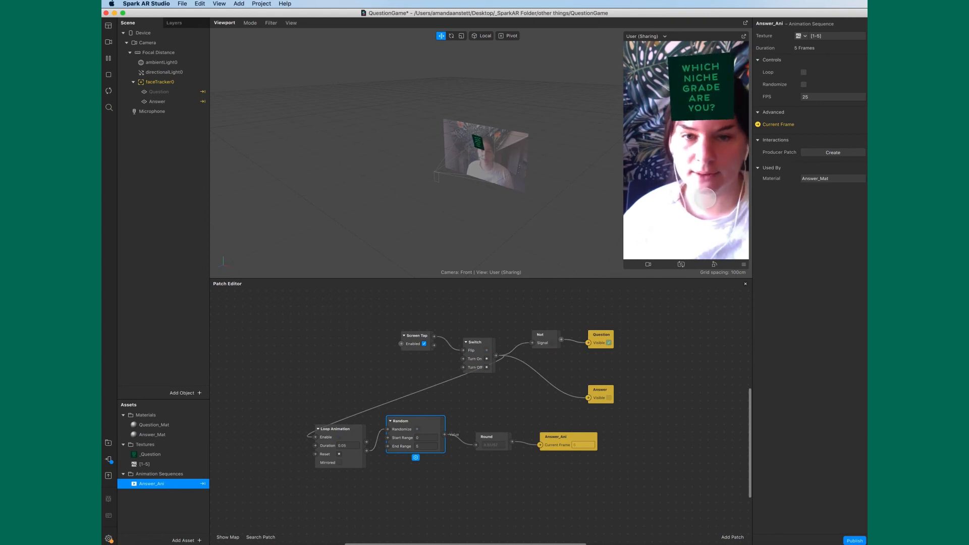
# - Move the Loop Animation, Random, Round and Answer_Ani patches together down and to the right, below the Switch patch
pyautogui.moveTo(660, 467); pyautogui.dragTo(310, 423)
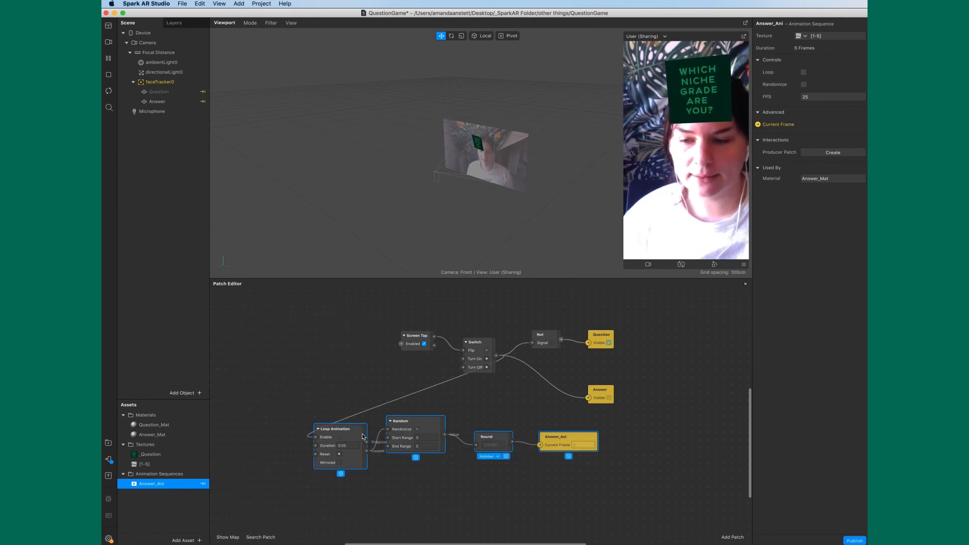
pyautogui.moveTo(375, 439); pyautogui.dragTo(473, 462)
pyautogui.click(697, 422)
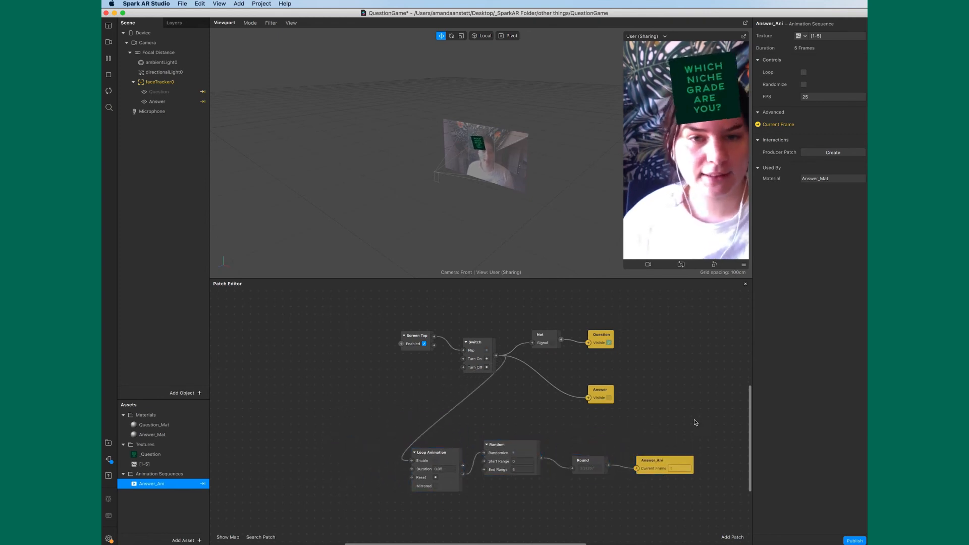
# - Add a Runtime patch in the free space well to the left of the Loop Animation patch
pyautogui.scroll(-3, 699, 428)
pyautogui.hscroll(2, 718, 454)
pyautogui.scroll(-2, 299, 320)
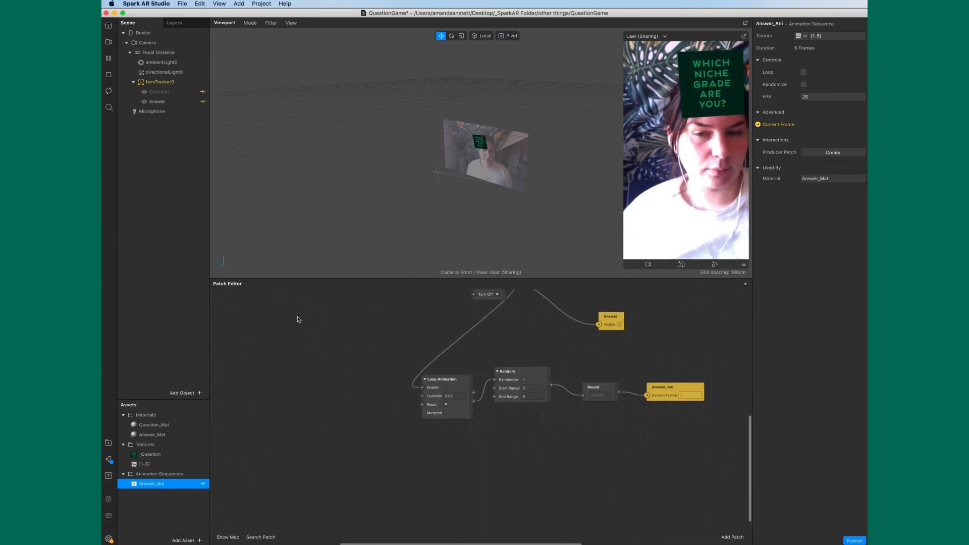
pyautogui.hscroll(-5, 299, 320)
pyautogui.hscroll(1, 299, 320)
pyautogui.hscroll(-4, 299, 320)
pyautogui.scroll(1, 299, 320)
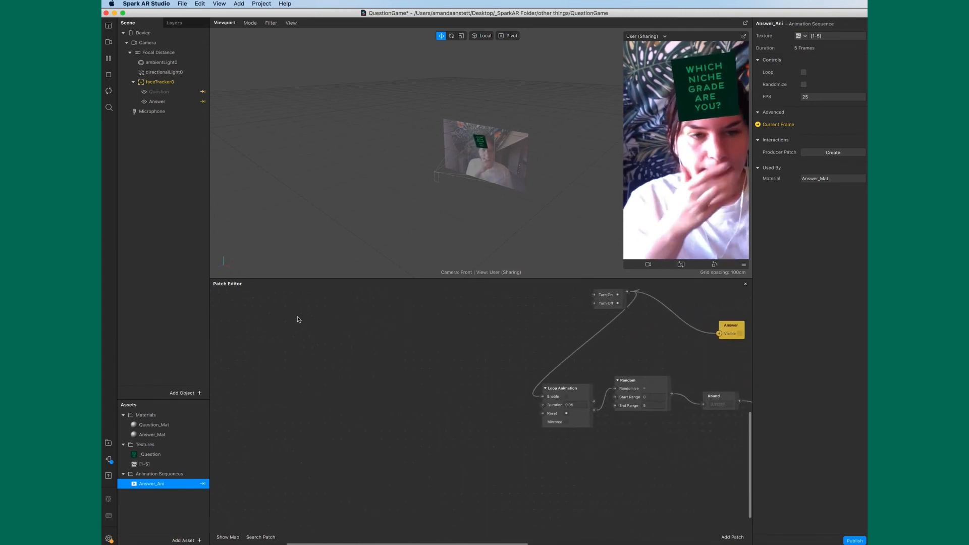
pyautogui.doubleClick(275, 397)
pyautogui.write('runtime')
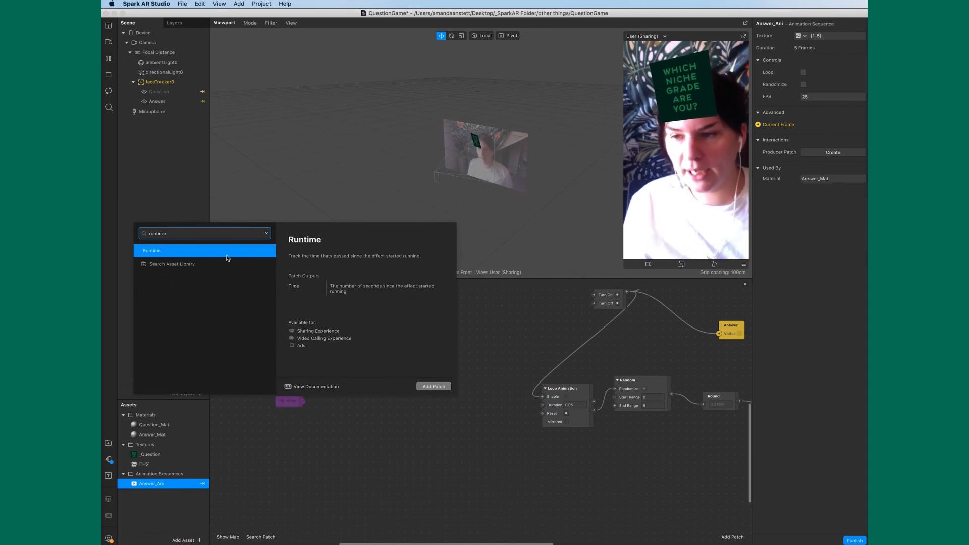
pyautogui.click(225, 256)
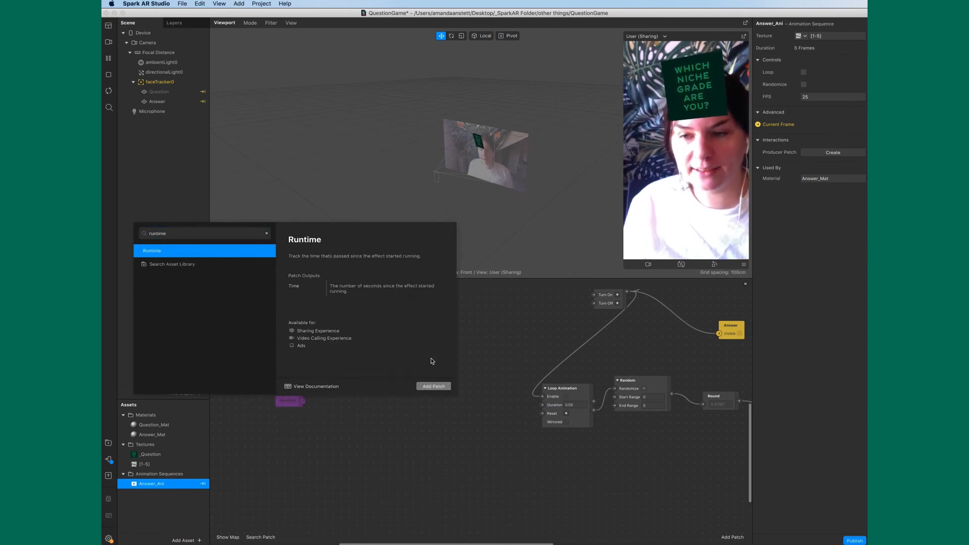
pyautogui.click(435, 387)
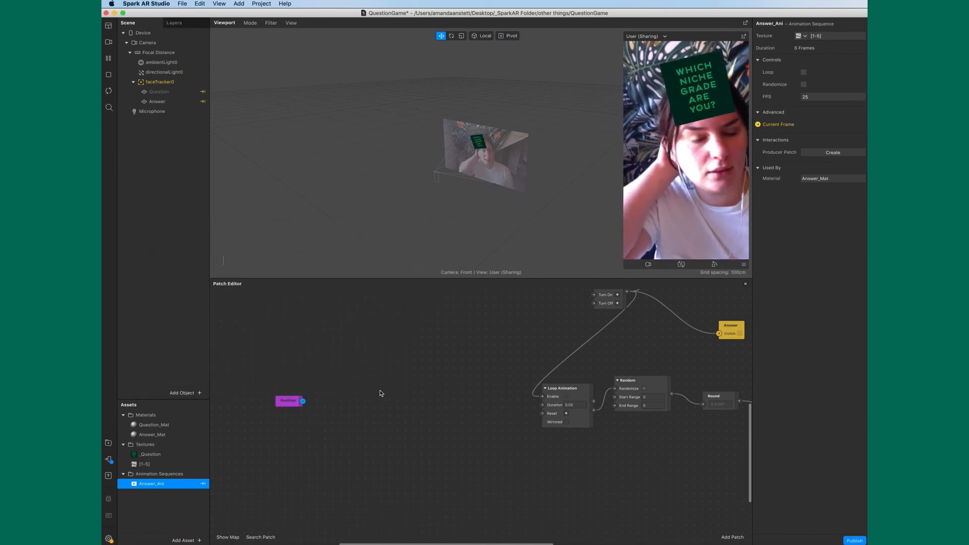
pyautogui.moveTo(303, 401); pyautogui.dragTo(364, 388)
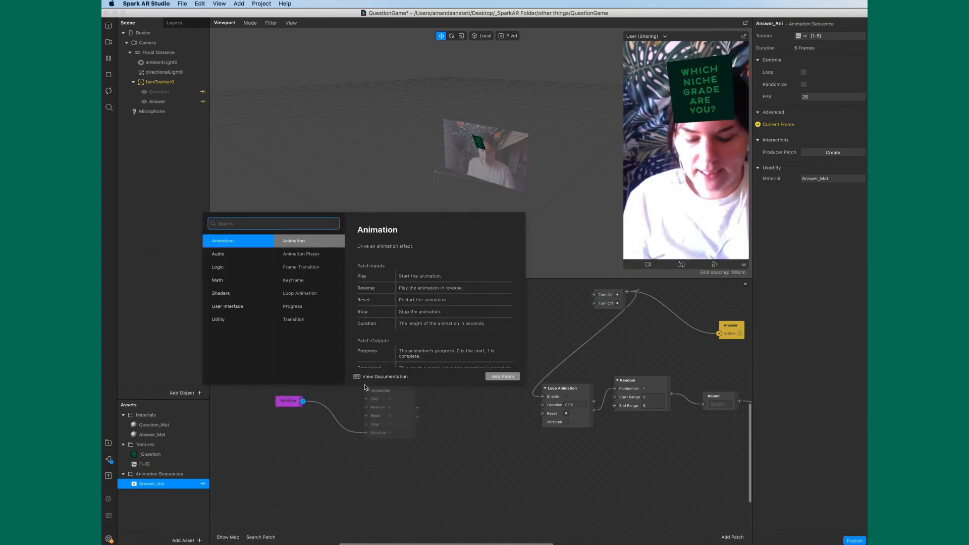
pyautogui.write('of')
pyautogui.press('BackSpace')
pyautogui.press('BackSpace')
pyautogui.click(382, 446)
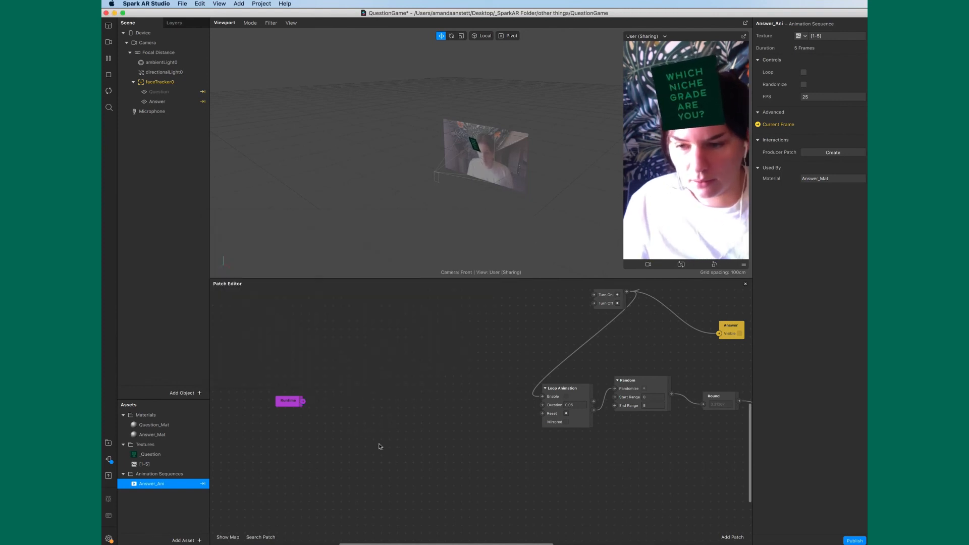
# - Add an Offset patch to the right of the Runtime patch
pyautogui.doubleClick(365, 408)
pyautogui.write('offs')
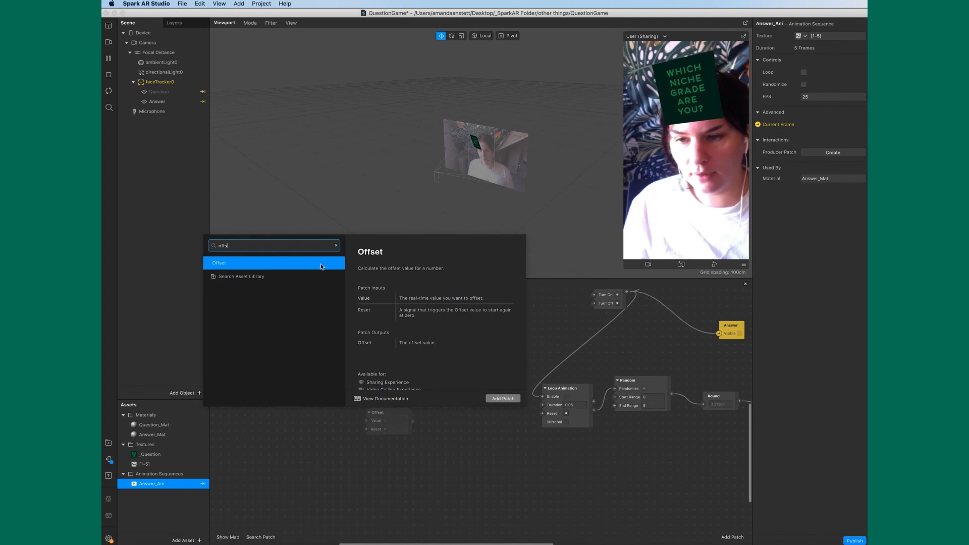
pyautogui.click(503, 398)
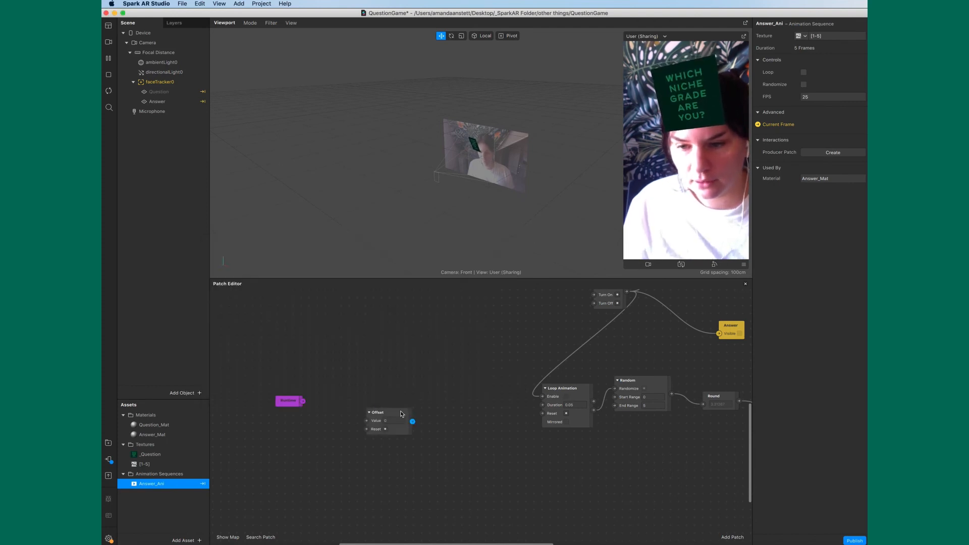
# - Add a Less Than patch to the right of the Offset patch and shift the Runtime, Offset and Less Than row slightly left and up
pyautogui.doubleClick(404, 424)
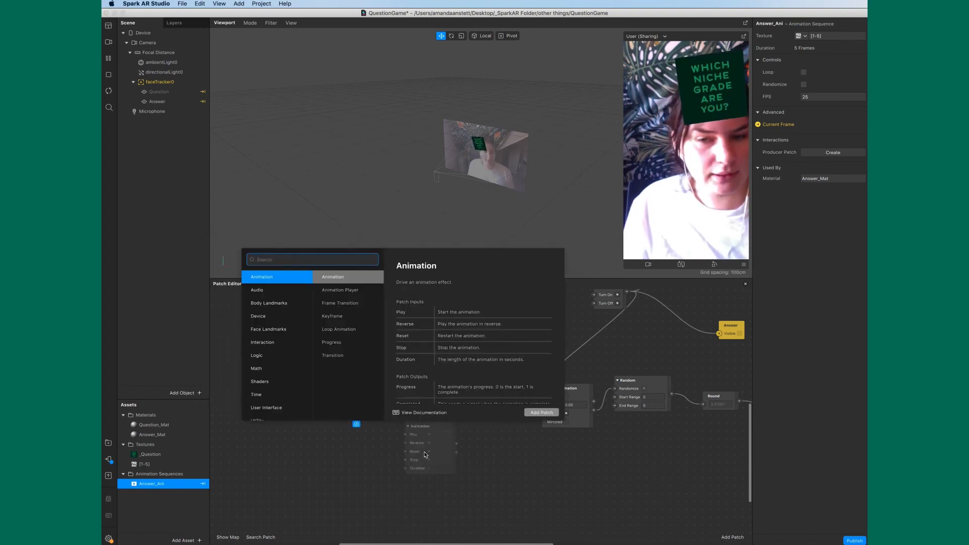
pyautogui.write('less than')
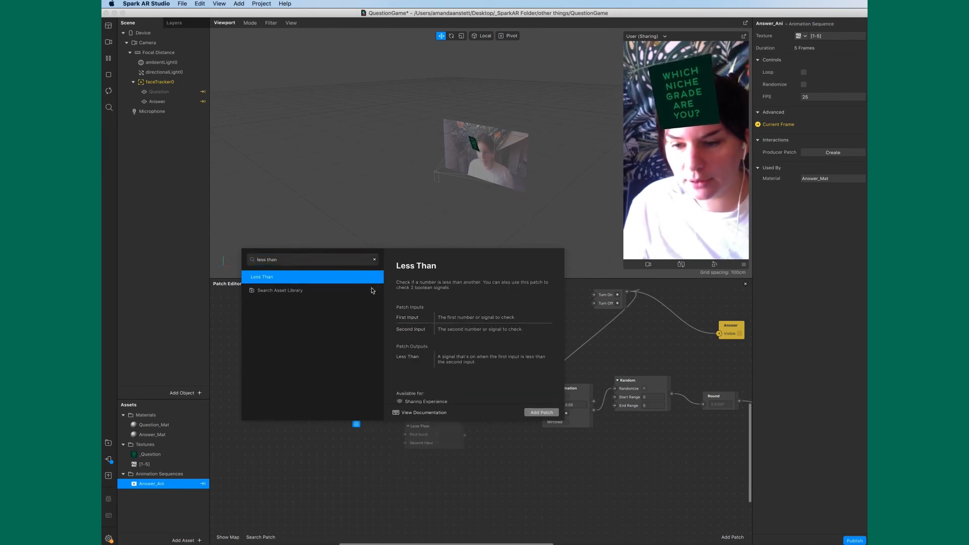
pyautogui.click(558, 417)
pyautogui.moveTo(461, 425); pyautogui.dragTo(452, 392)
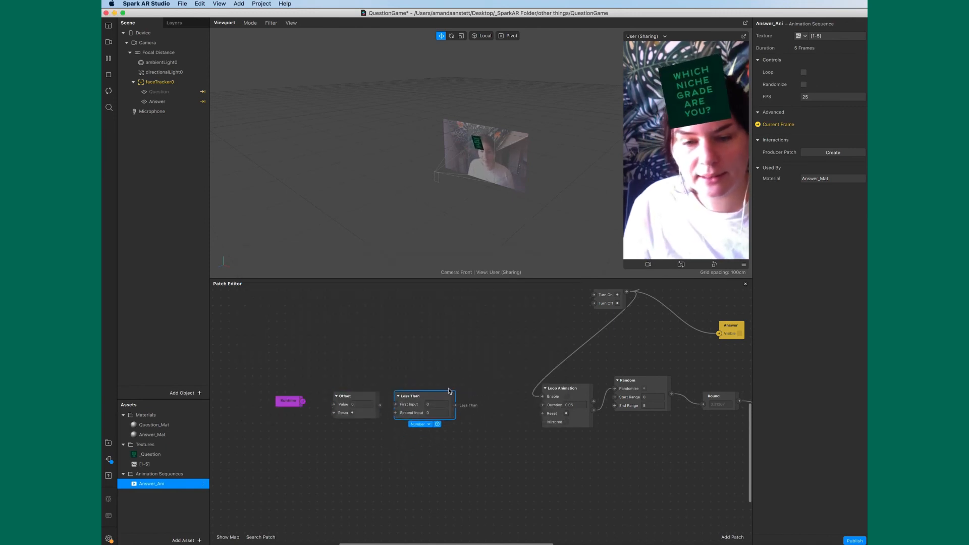
pyautogui.moveTo(468, 469); pyautogui.dragTo(293, 389)
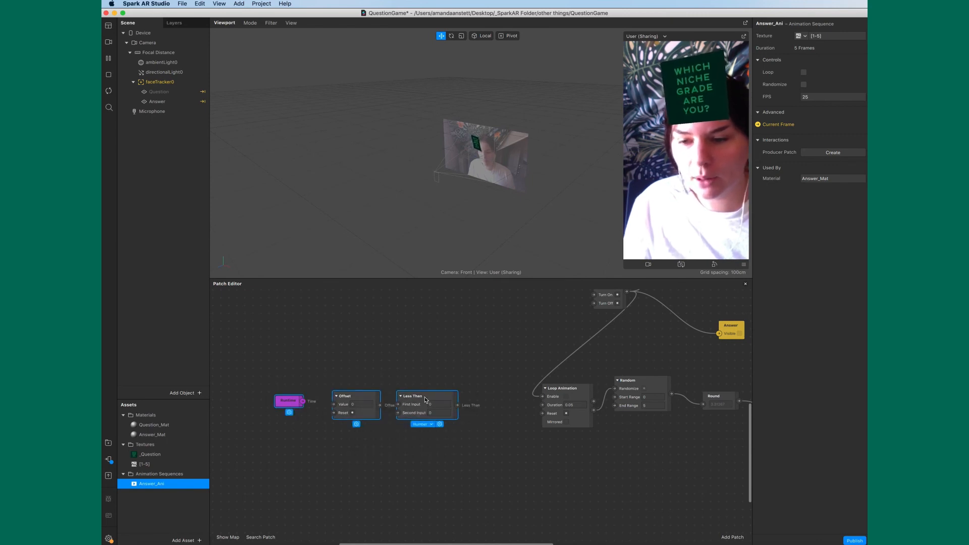
pyautogui.moveTo(425, 397); pyautogui.dragTo(369, 390)
# - Add a Pulse patch and place it in the free space above the gap between the Less Than and Loop Animation patches
pyautogui.doubleClick(377, 435)
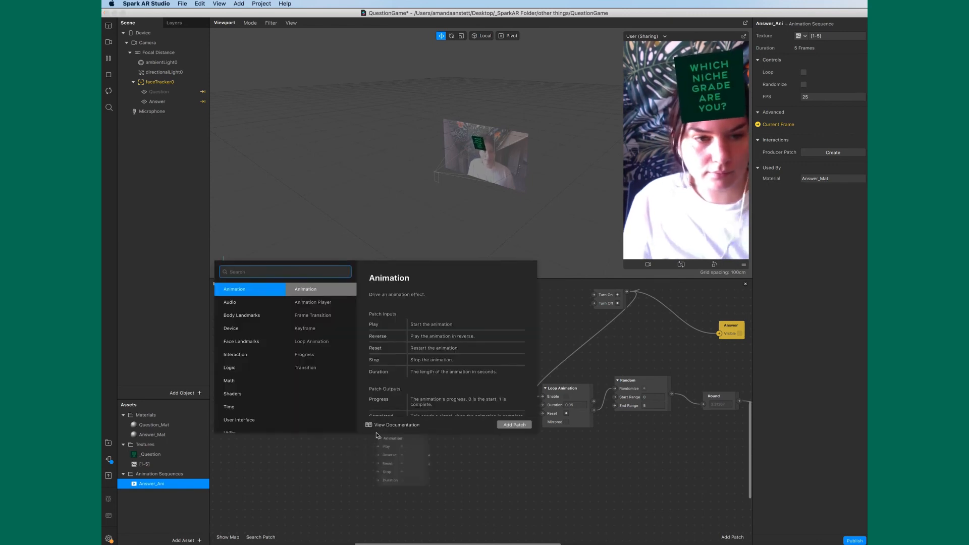
pyautogui.write('pul')
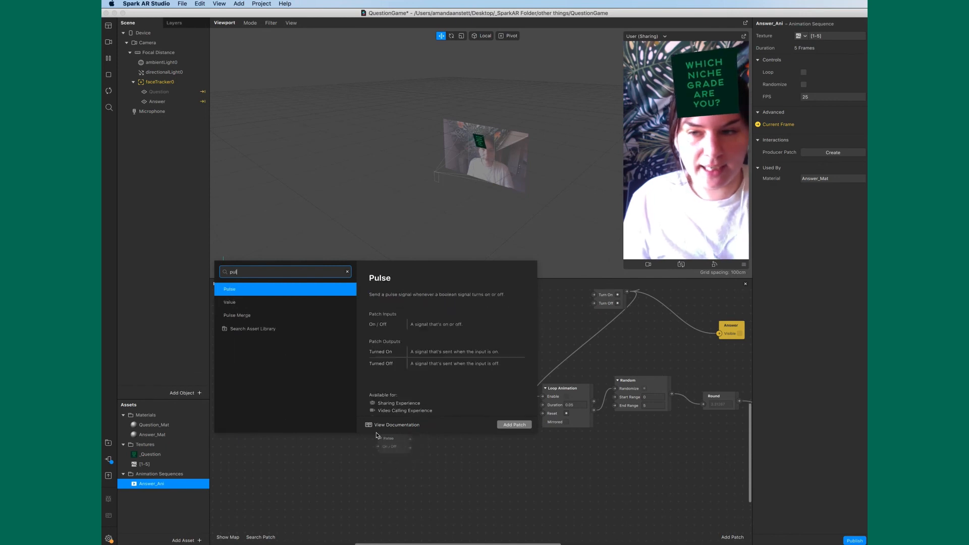
pyautogui.click(514, 425)
pyautogui.moveTo(469, 416); pyautogui.dragTo(214, 370)
pyautogui.moveTo(397, 390); pyautogui.dragTo(430, 389)
pyautogui.click(459, 457)
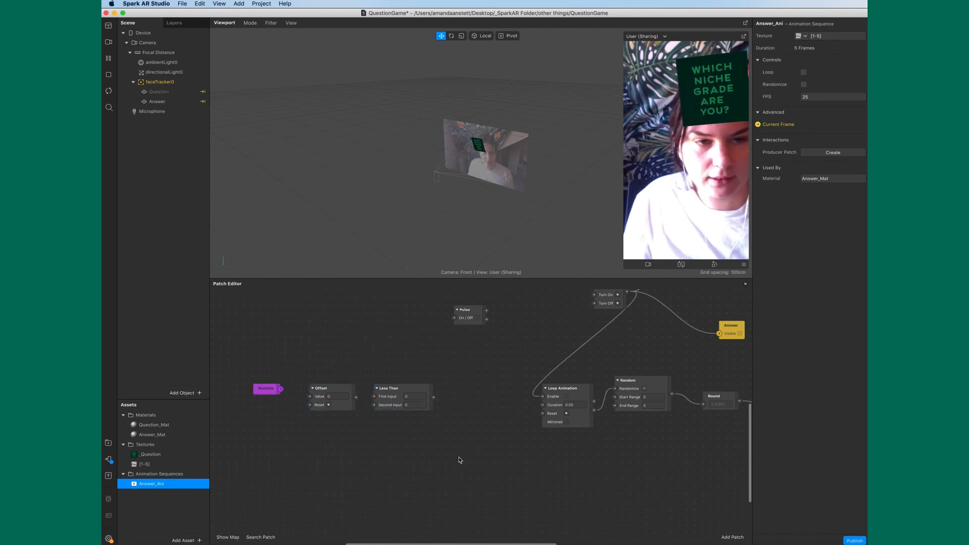
# - Add an And patch between the Less Than and Loop Animation patches, aligned with their row
pyautogui.doubleClick(466, 402)
pyautogui.write('and')
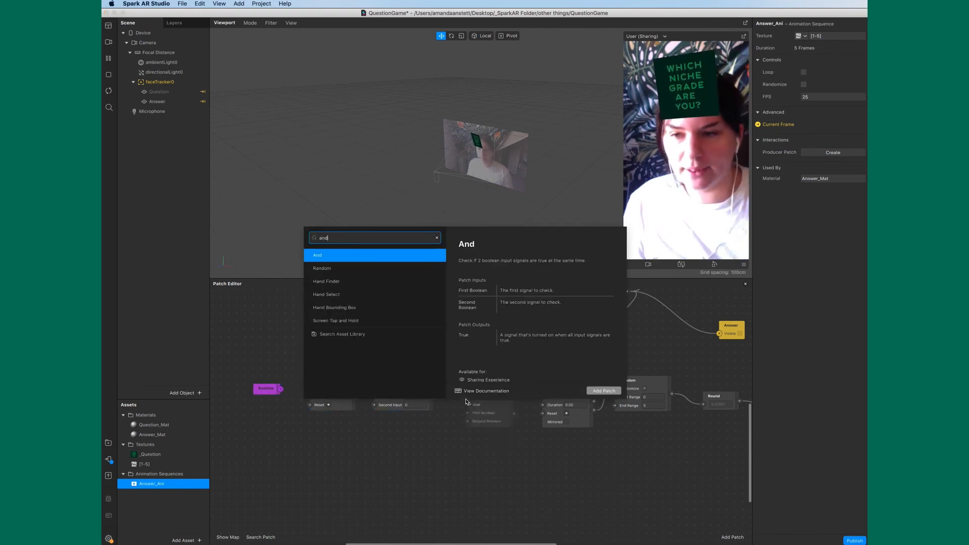
pyautogui.doubleClick(408, 261)
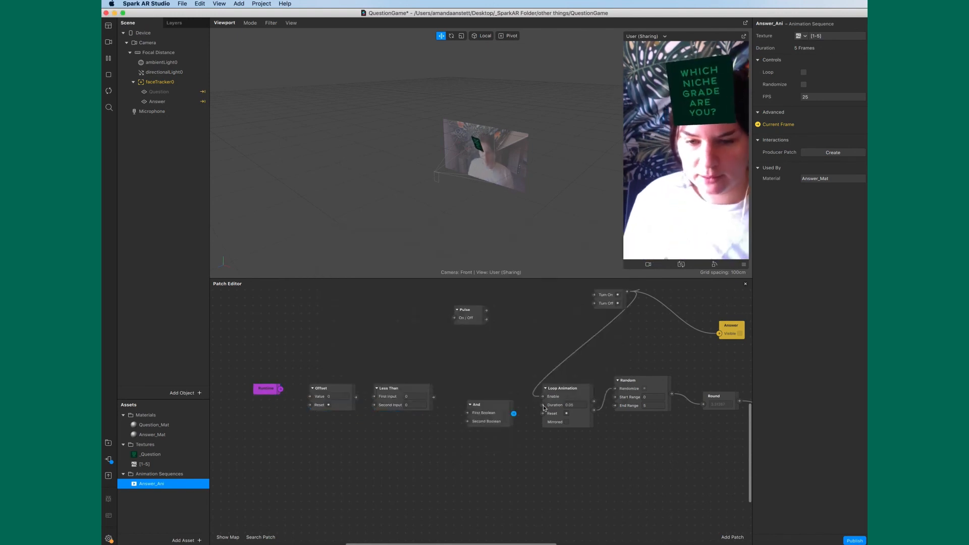
pyautogui.moveTo(482, 394); pyautogui.dragTo(474, 386)
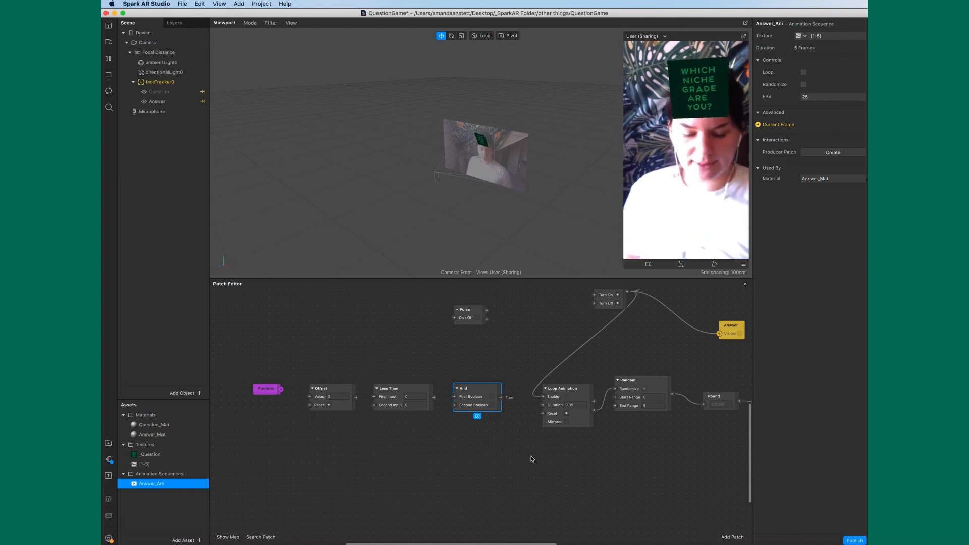
# - Connect the Runtime output to the Offset patch's Value and the Offset output to the Less Than patch's First Input
pyautogui.hscroll(2, 532, 459)
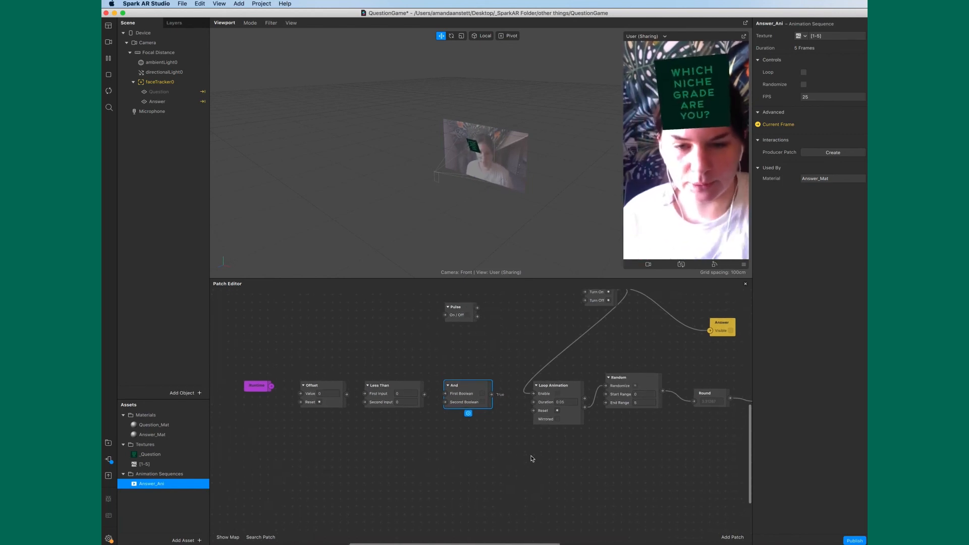
pyautogui.scroll(4, 532, 459)
pyautogui.scroll(-7, 532, 459)
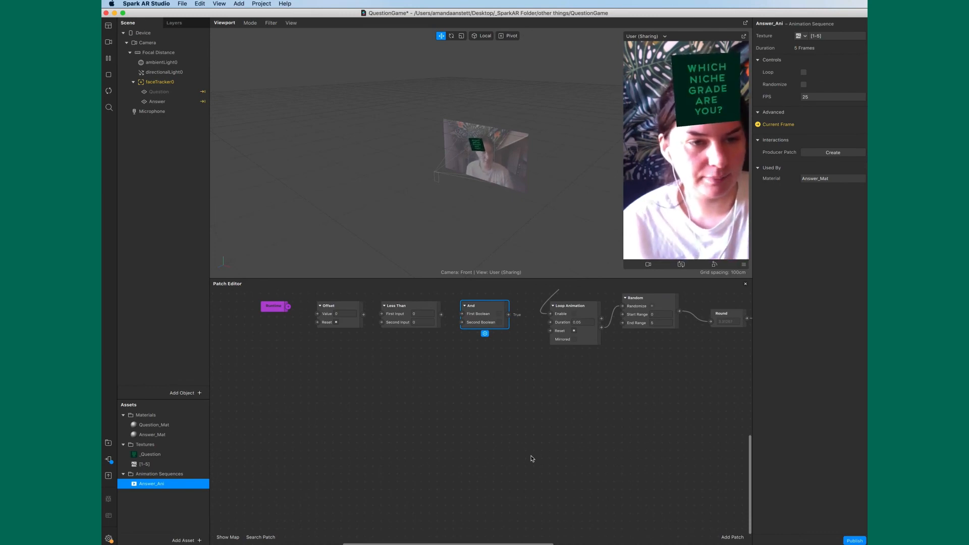
pyautogui.scroll(1, 530, 457)
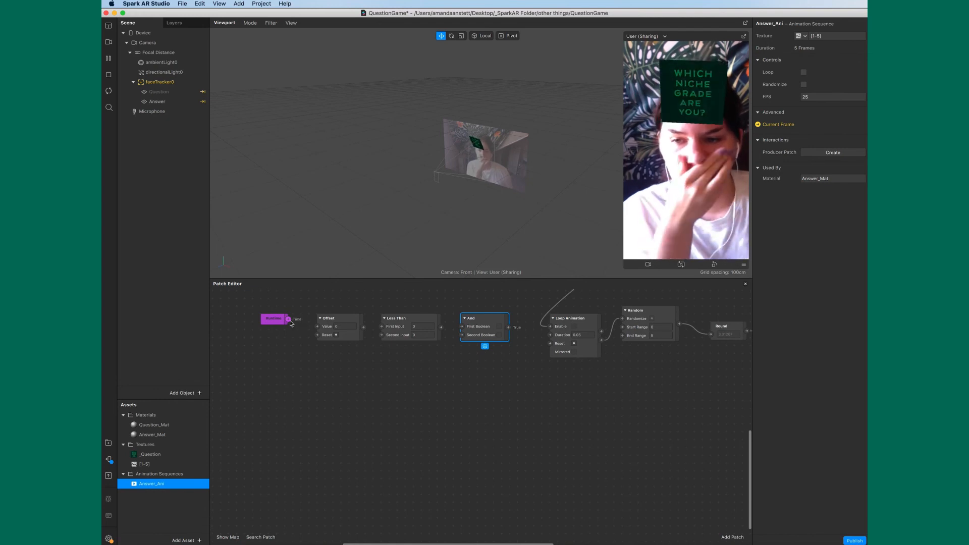
pyautogui.moveTo(289, 321); pyautogui.dragTo(317, 328)
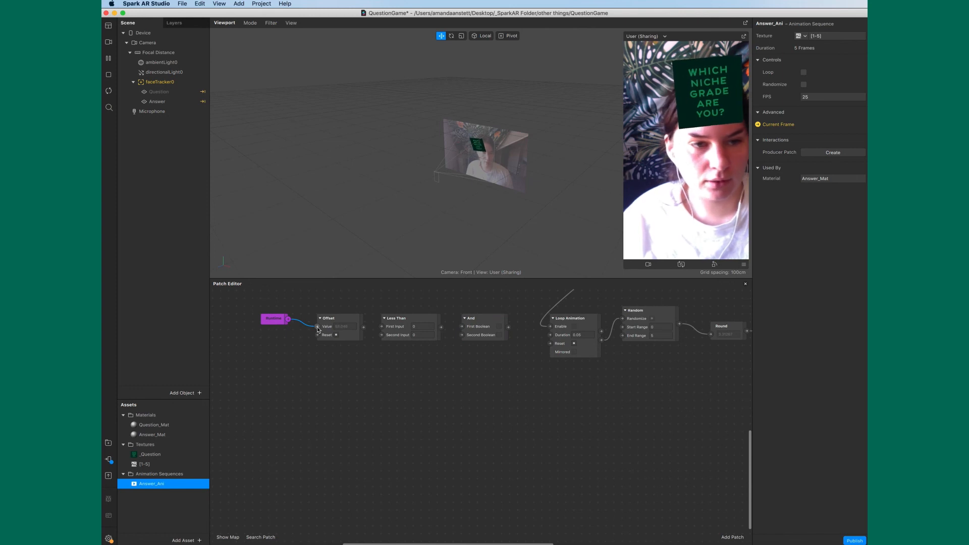
pyautogui.click(347, 331)
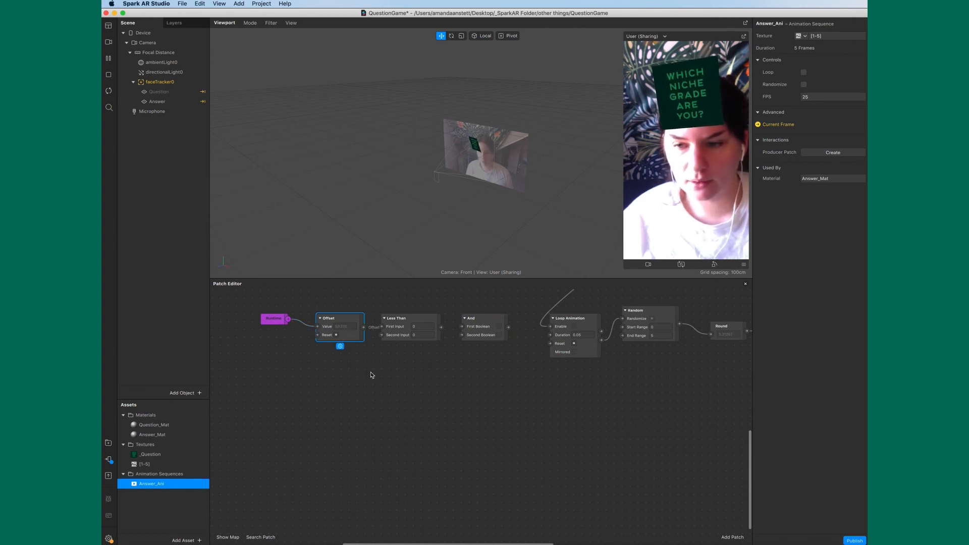
pyautogui.click(364, 328)
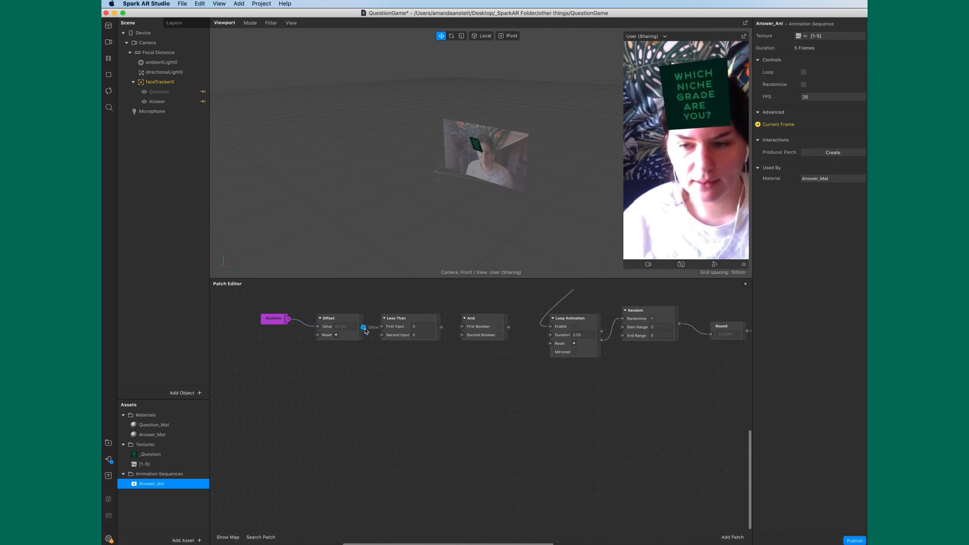
pyautogui.moveTo(365, 329); pyautogui.dragTo(385, 330)
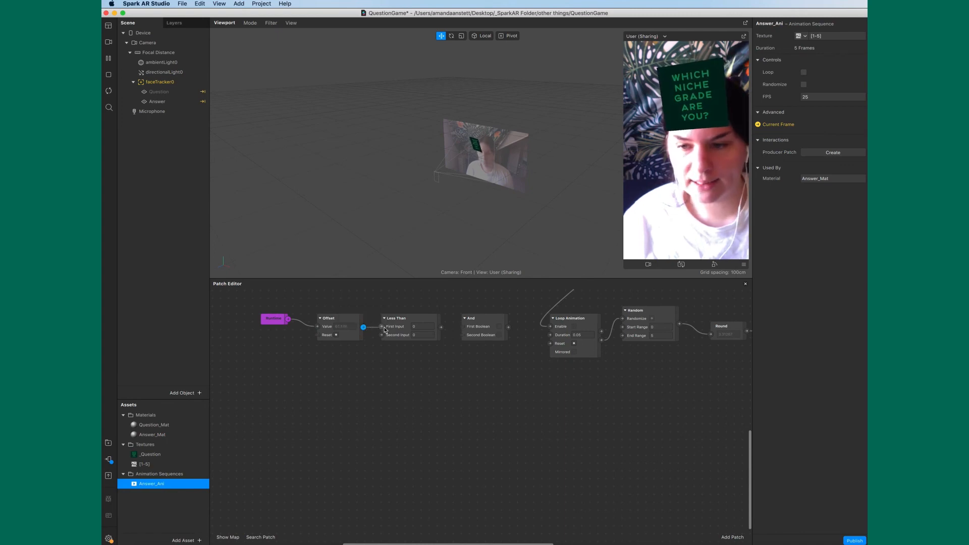
# - Set the Less Than patch's Second Input to 2.5 and connect its output to the And patch's Second Boolean
pyautogui.click(424, 335)
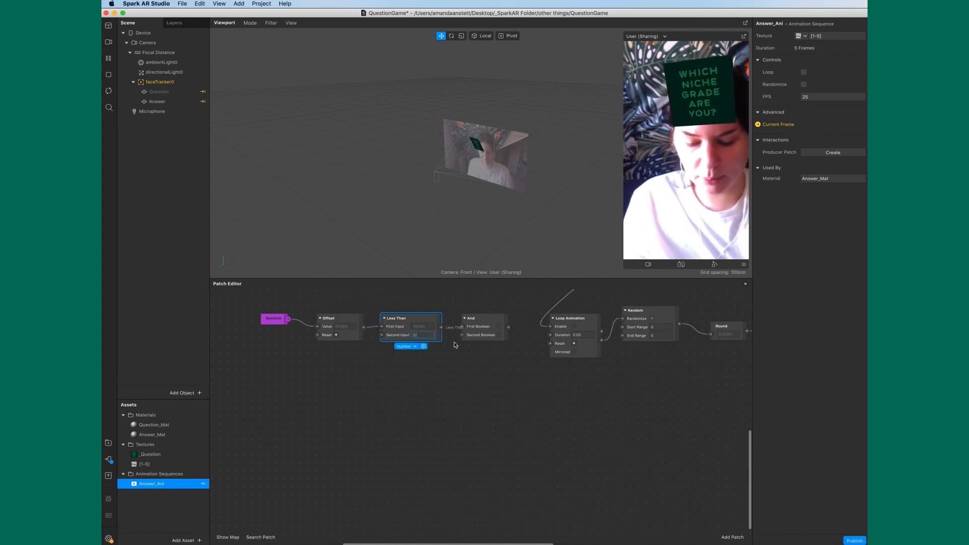
pyautogui.press('Return')
pyautogui.click(452, 389)
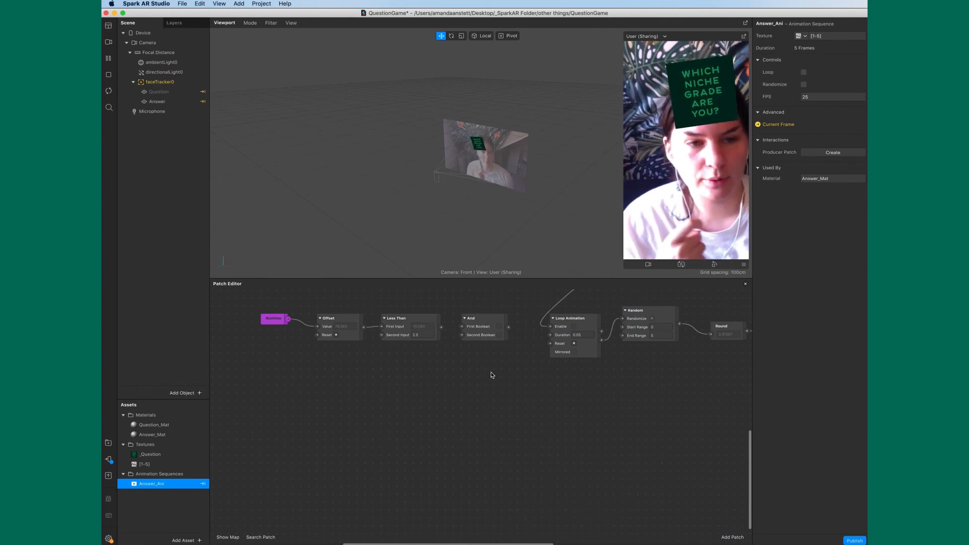
pyautogui.moveTo(440, 330); pyautogui.dragTo(462, 338)
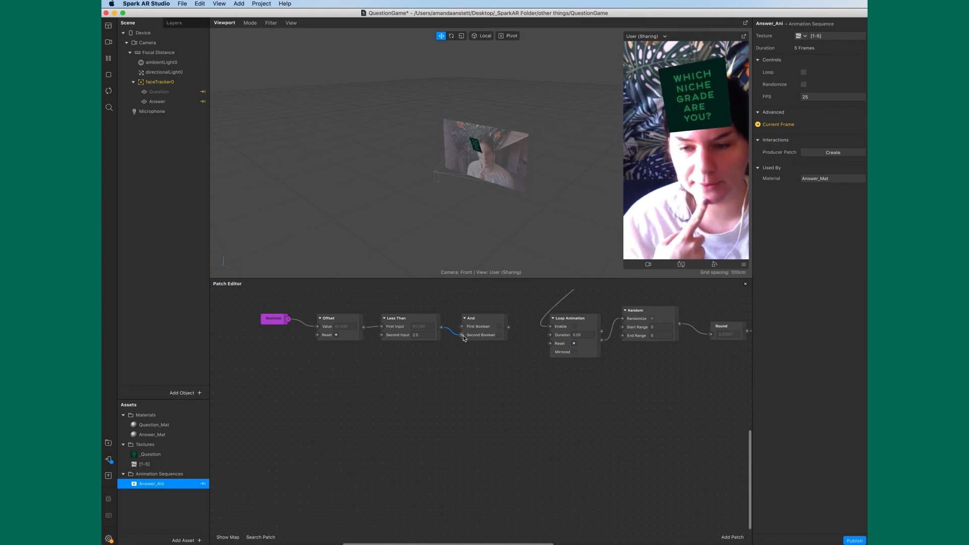
# - Replace the Switch connection into the Loop Animation patch's Enable input with the And patch's output
pyautogui.hscroll(2, 465, 339)
pyautogui.hscroll(3, 464, 339)
pyautogui.scroll(5, 464, 339)
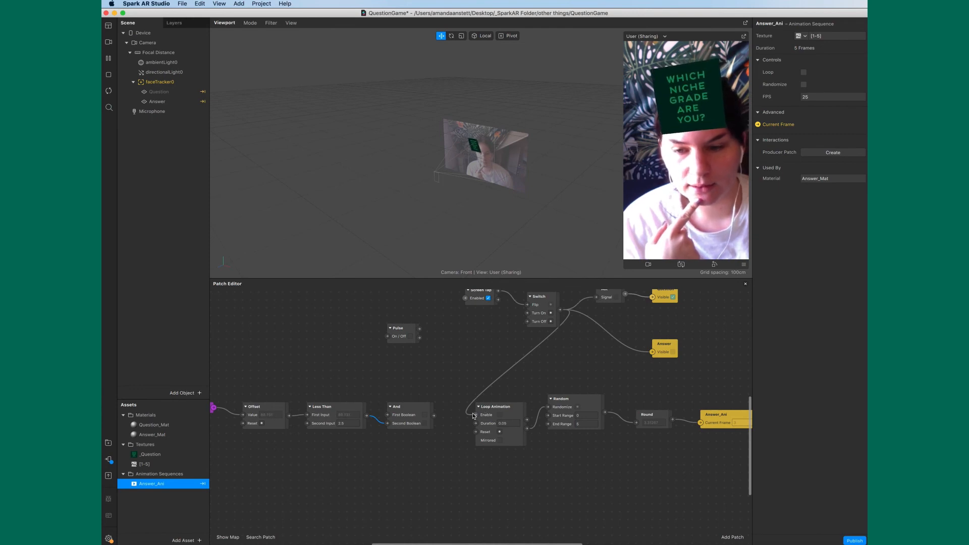
pyautogui.moveTo(474, 415)
pyautogui.mouseDown()
pyautogui.moveTo(456, 426)
pyautogui.moveTo(475, 423)
pyautogui.mouseUp()
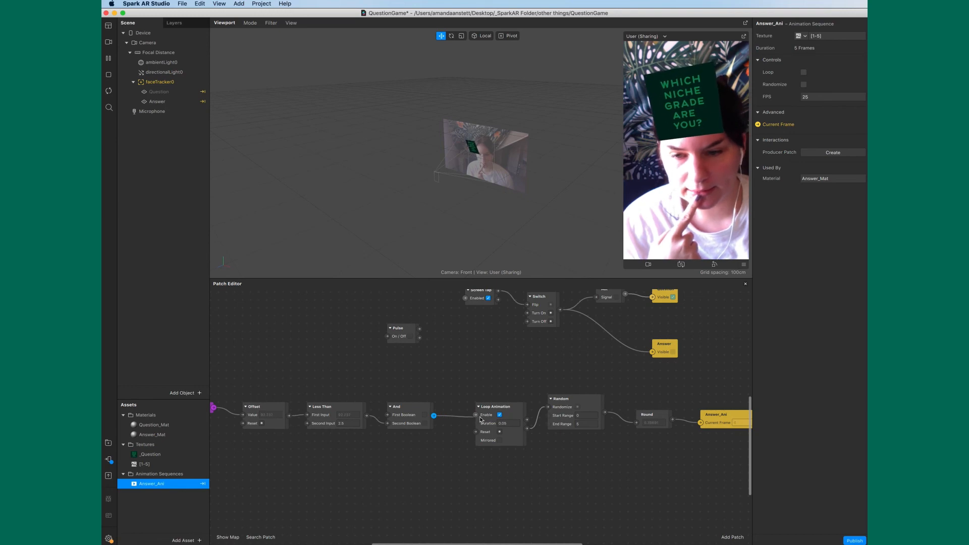
# - Connect the Switch output to the And patch's First Boolean and to the Pulse patch's On / Off input
pyautogui.scroll(2, 453, 422)
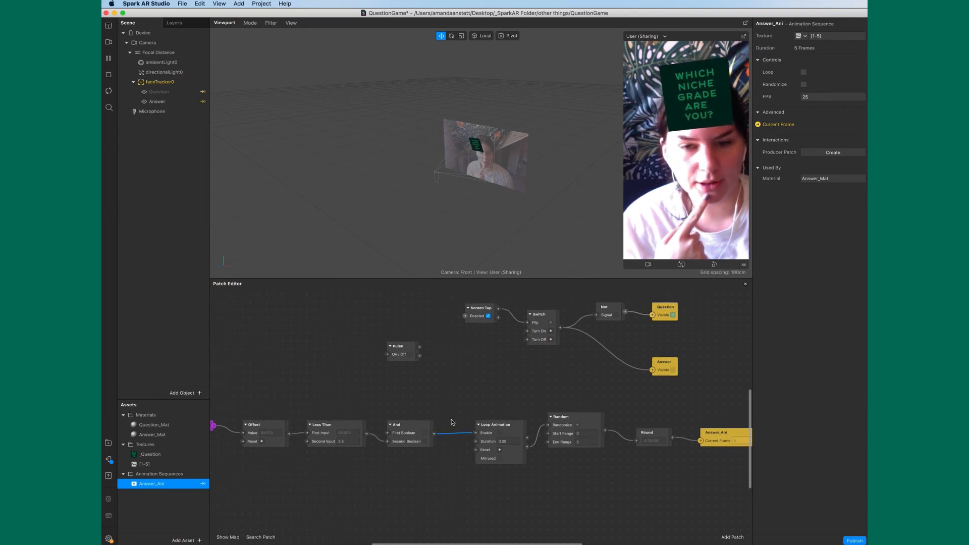
pyautogui.hscroll(3, 452, 422)
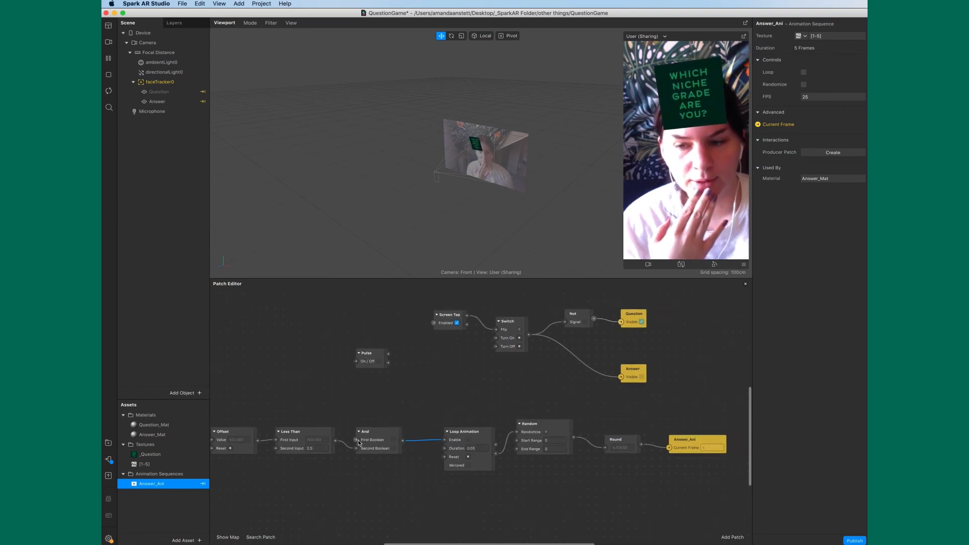
pyautogui.moveTo(359, 443); pyautogui.dragTo(356, 363)
pyautogui.hscroll(-3, 356, 363)
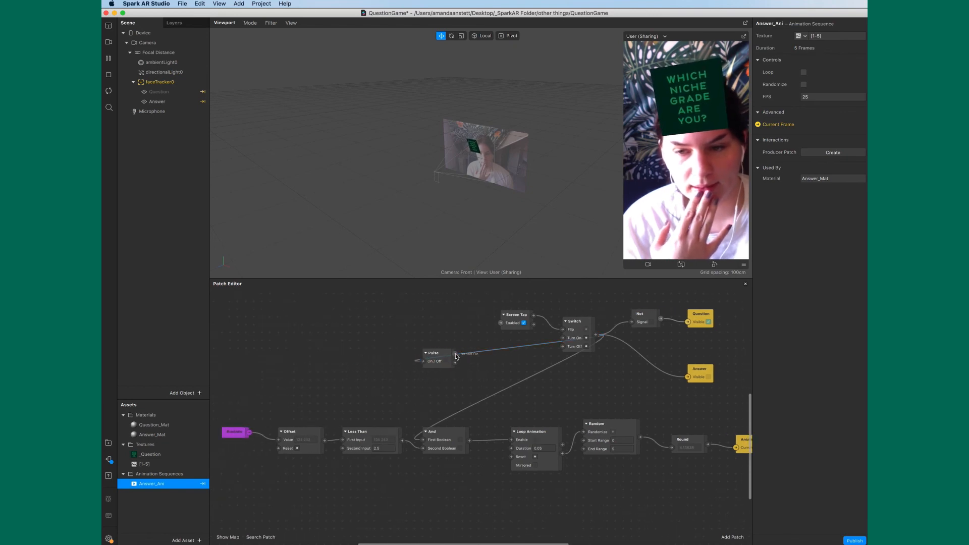
# - Connect the Pulse patch's Turned On output to the Offset patch's Reset and simulate a screen tap in the preview
pyautogui.moveTo(455, 357); pyautogui.dragTo(278, 448)
pyautogui.hscroll(5, 402, 398)
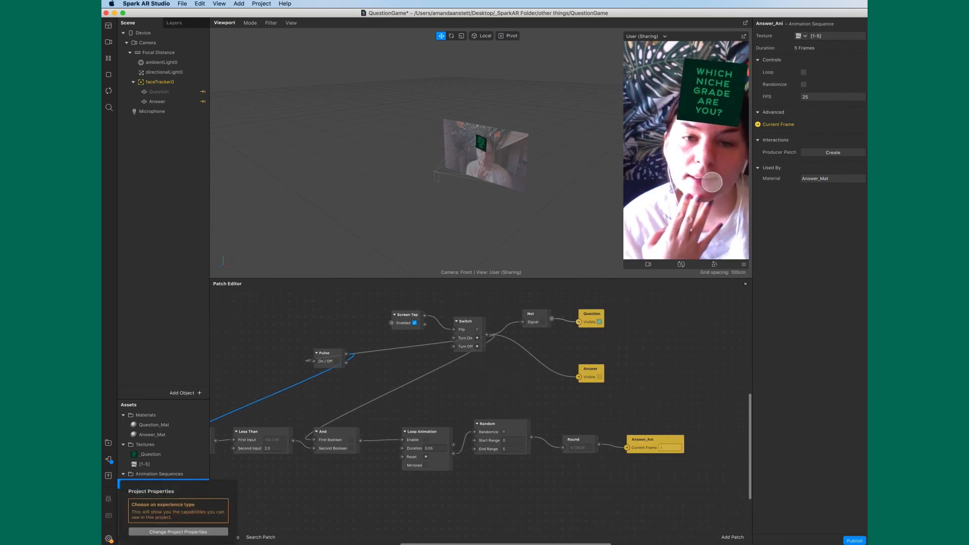
pyautogui.click(706, 180)
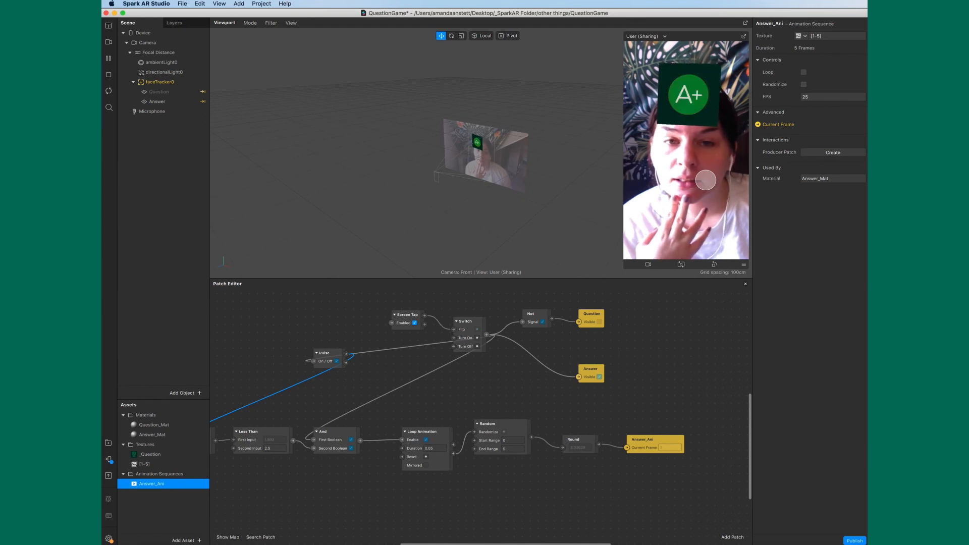